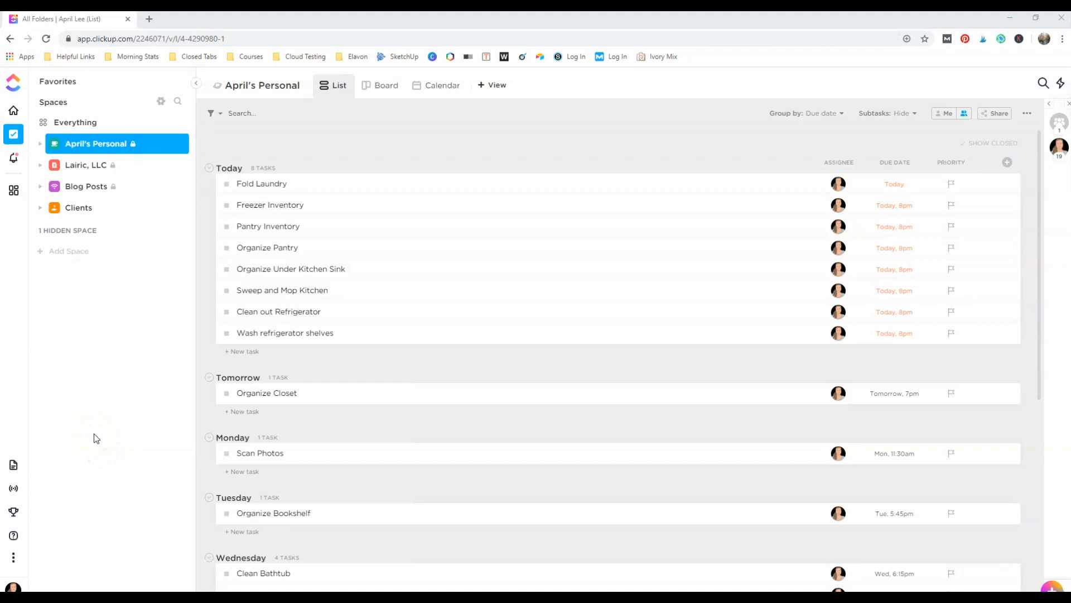
Expand the personal space to view its folders and lists, and switch Me mode on and back off.
click(69, 146)
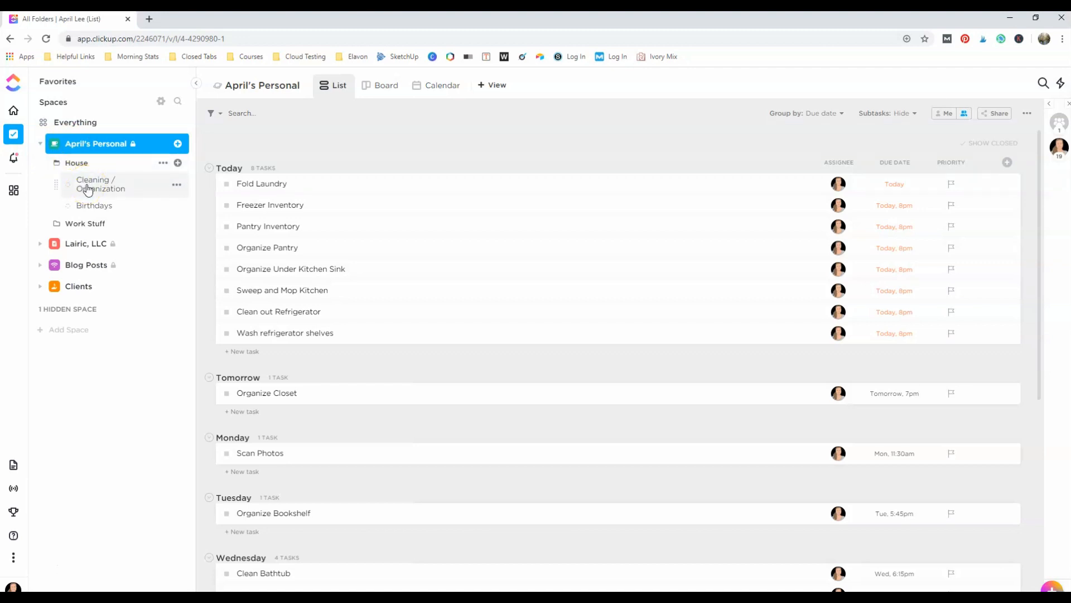
click(251, 204)
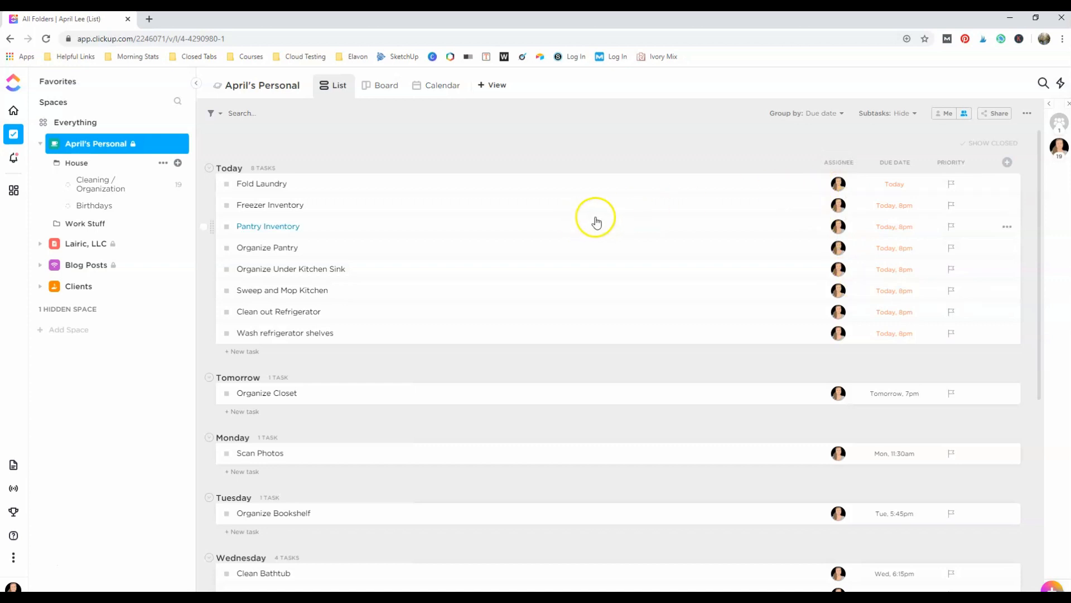
click(944, 113)
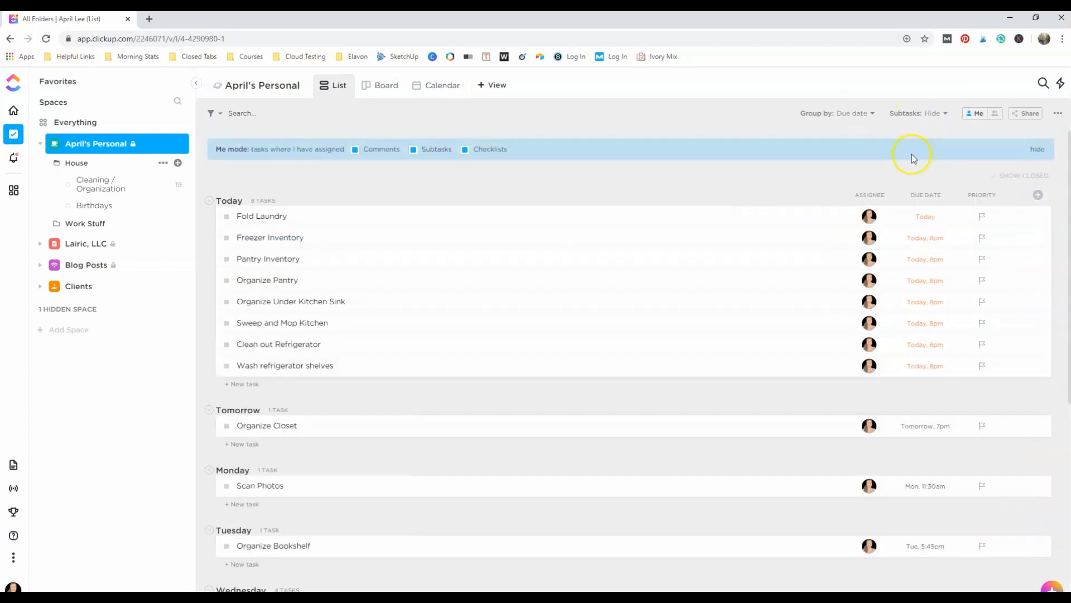
click(993, 116)
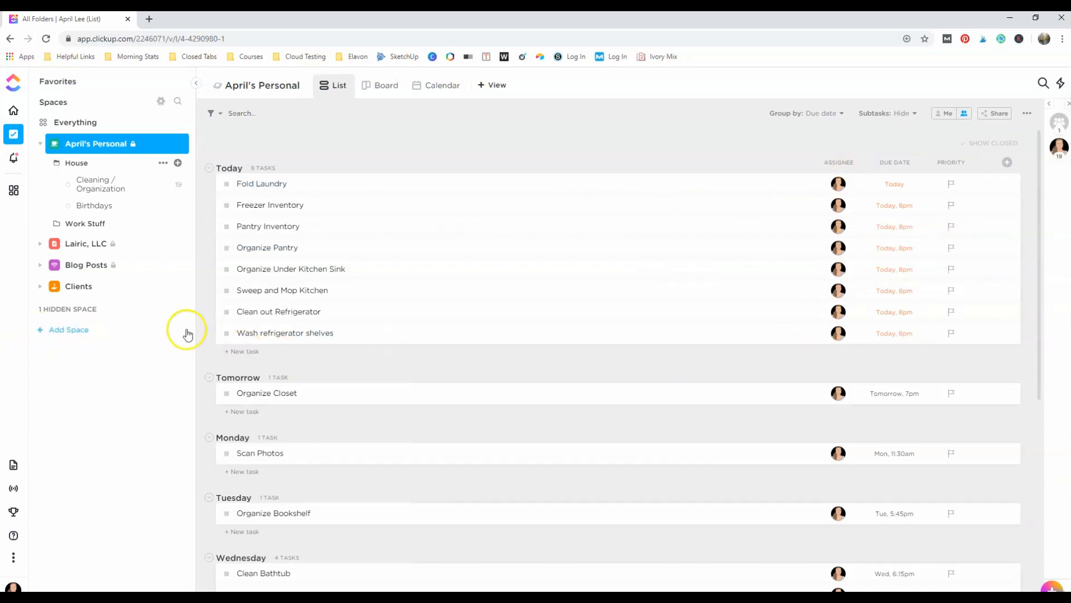
Start a new space and name it Sample Blog Name.
click(74, 331)
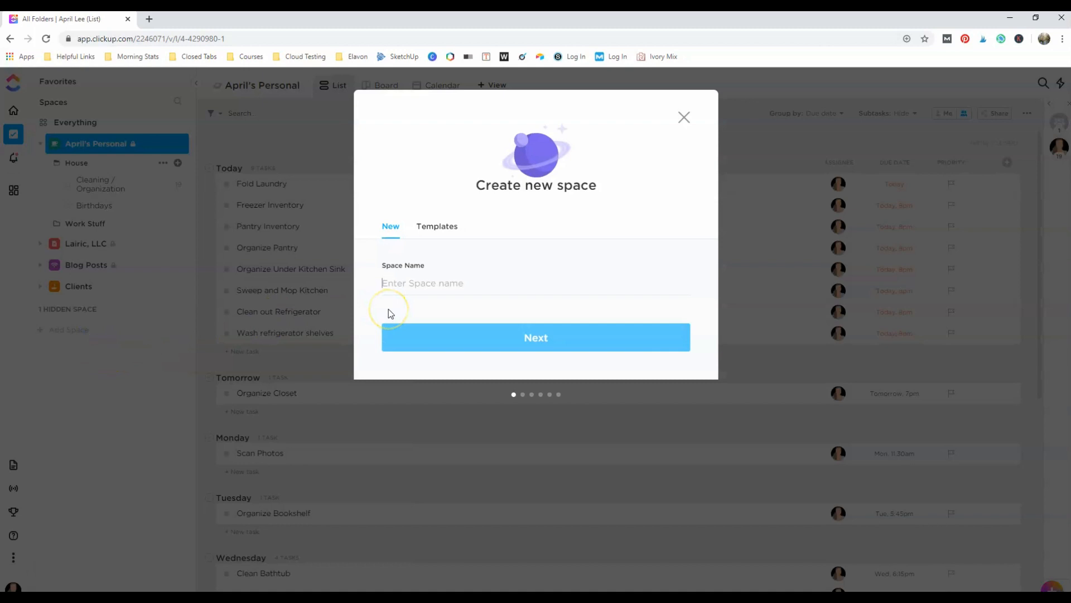
text(asdf)
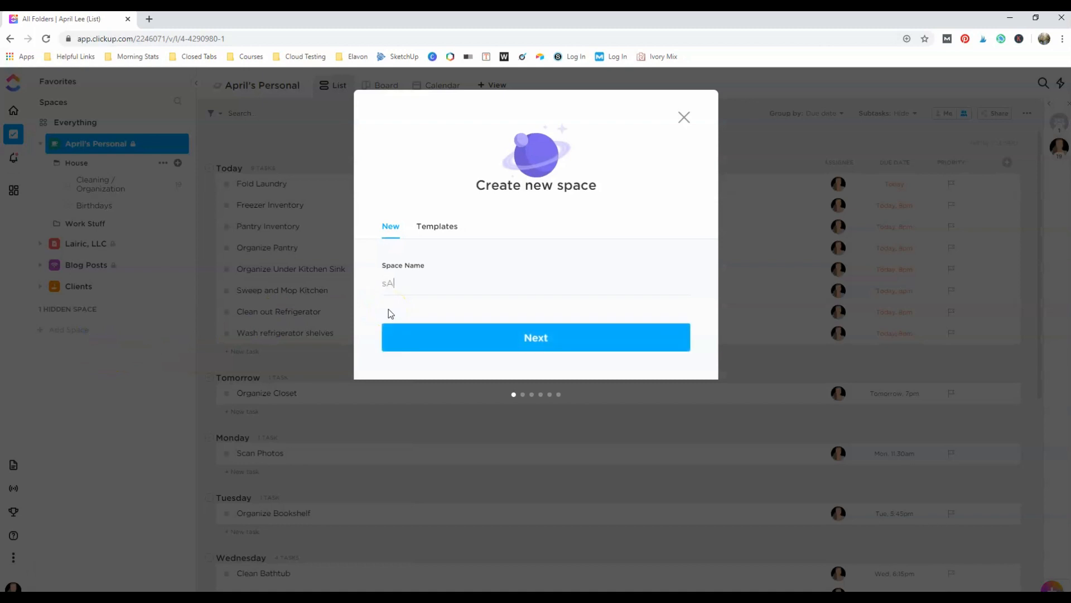
key(BackSpace)
key(BackSpace)
key(BackSpace)
key(BackSpace)
text(Sample Blog Name)
click(488, 342)
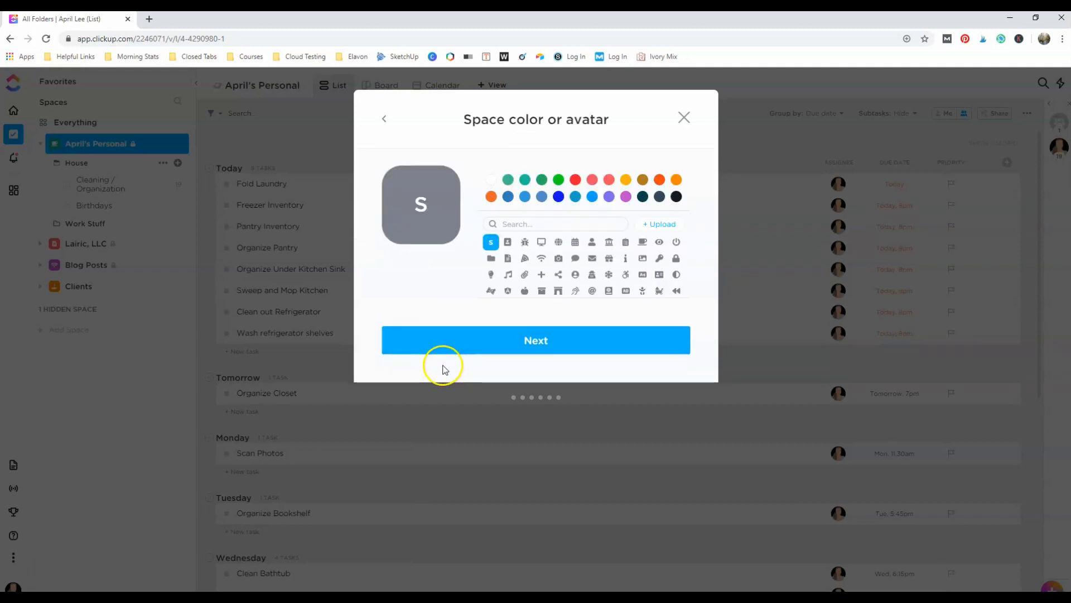
Give the new space a light blue color and a pizza slice avatar.
click(592, 196)
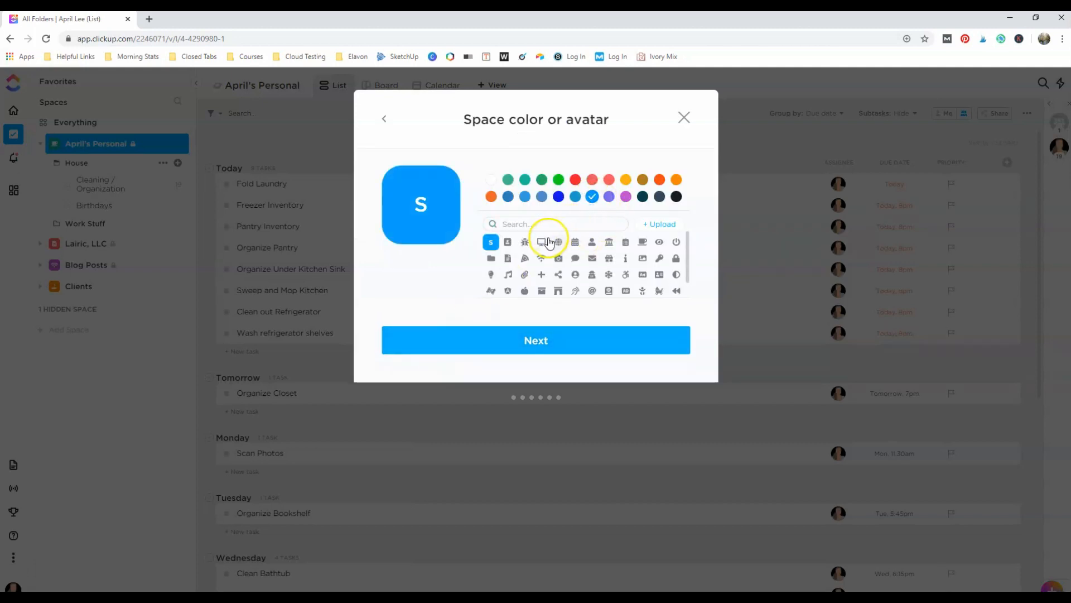
click(524, 258)
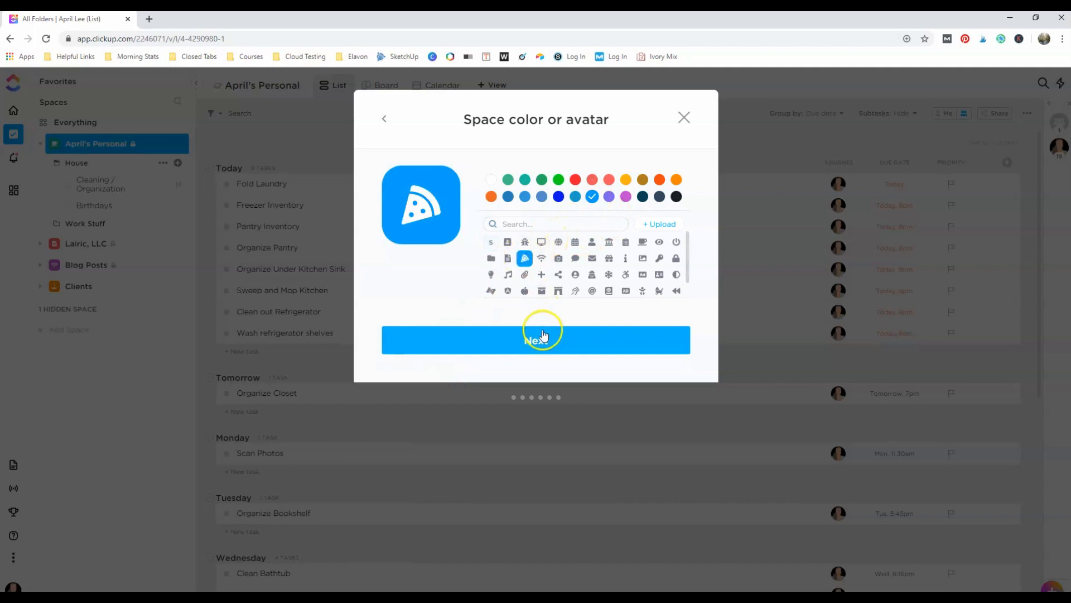
click(545, 351)
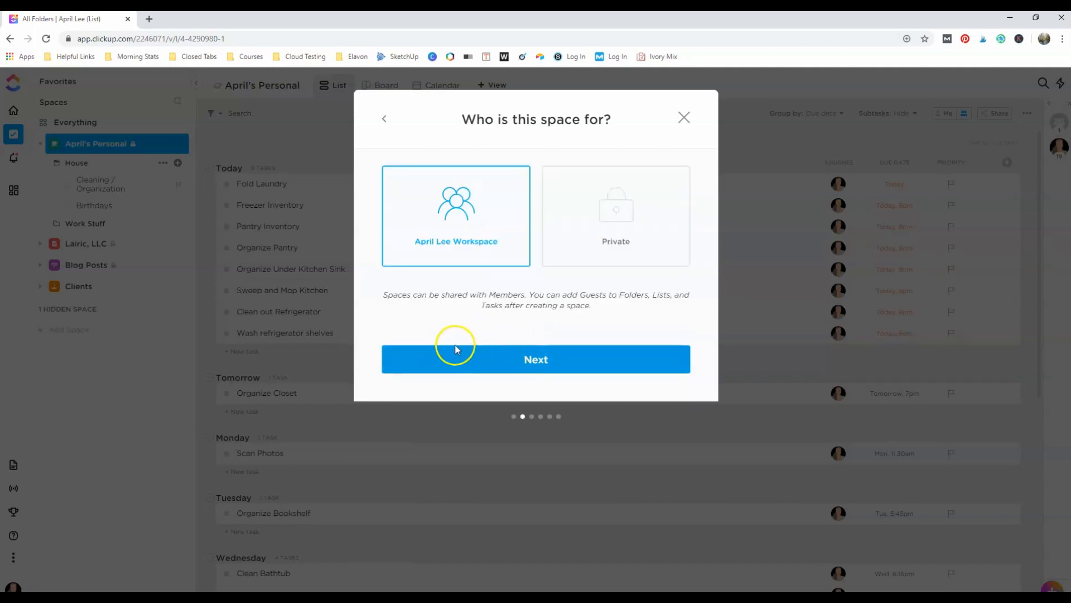
Make the space private and accept the Custom task statuses and the preselected ClickApps.
click(617, 217)
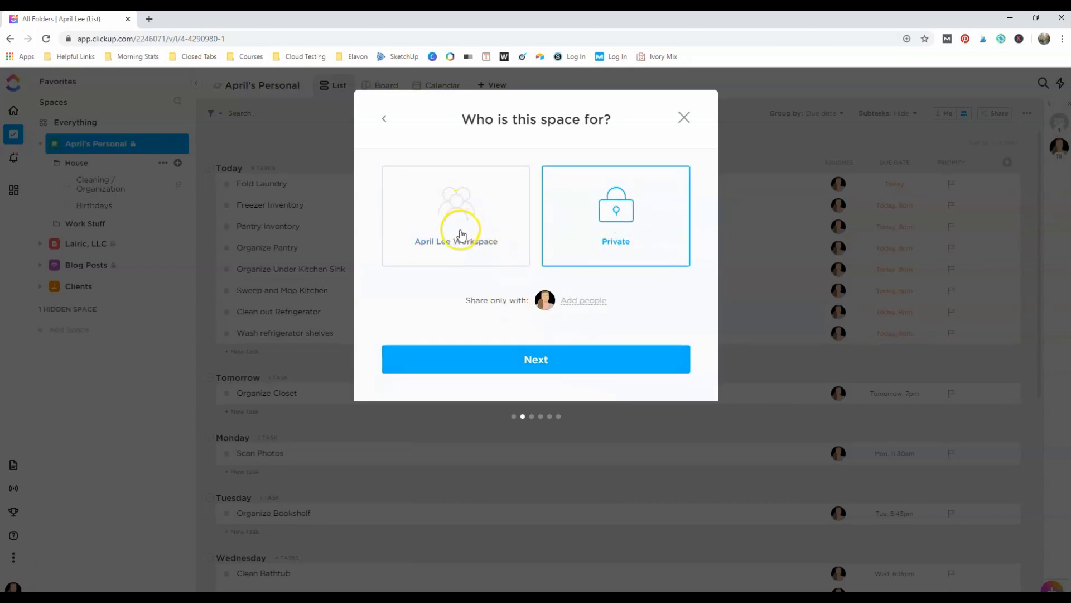
click(556, 362)
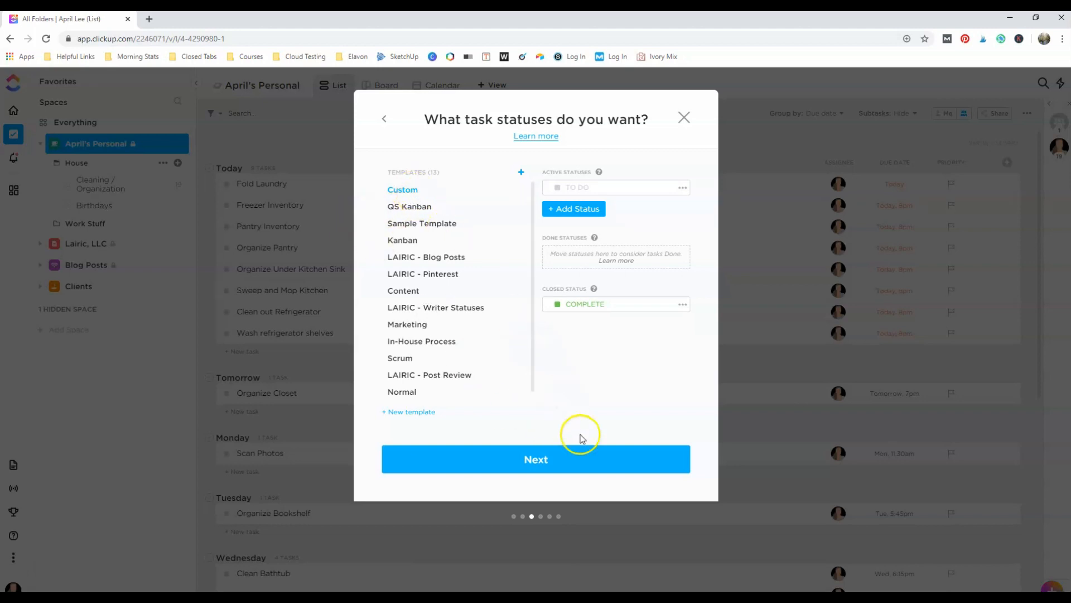
click(602, 459)
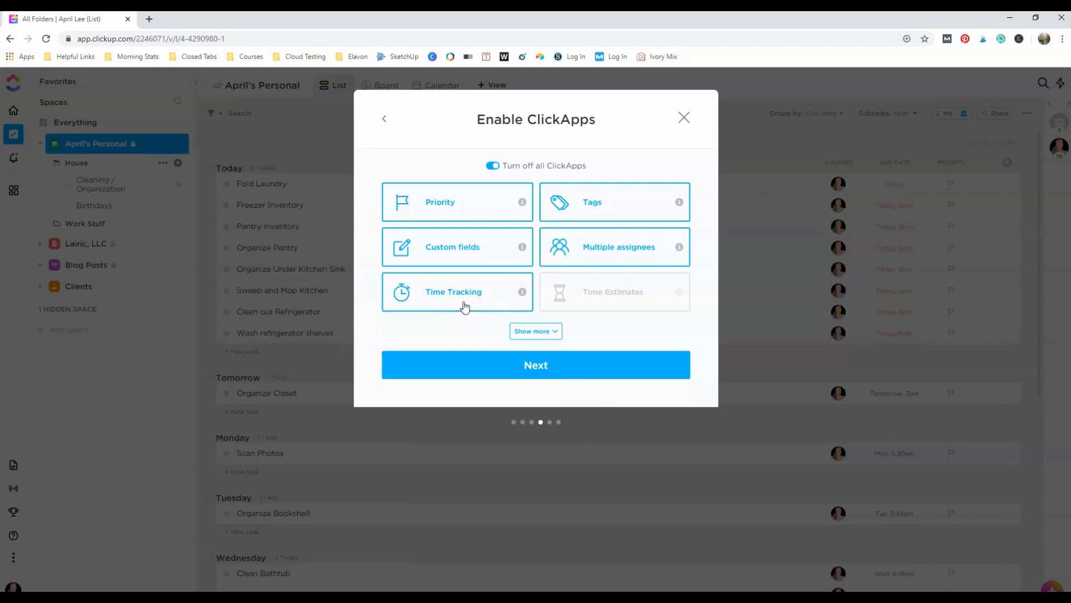
click(464, 256)
click(566, 371)
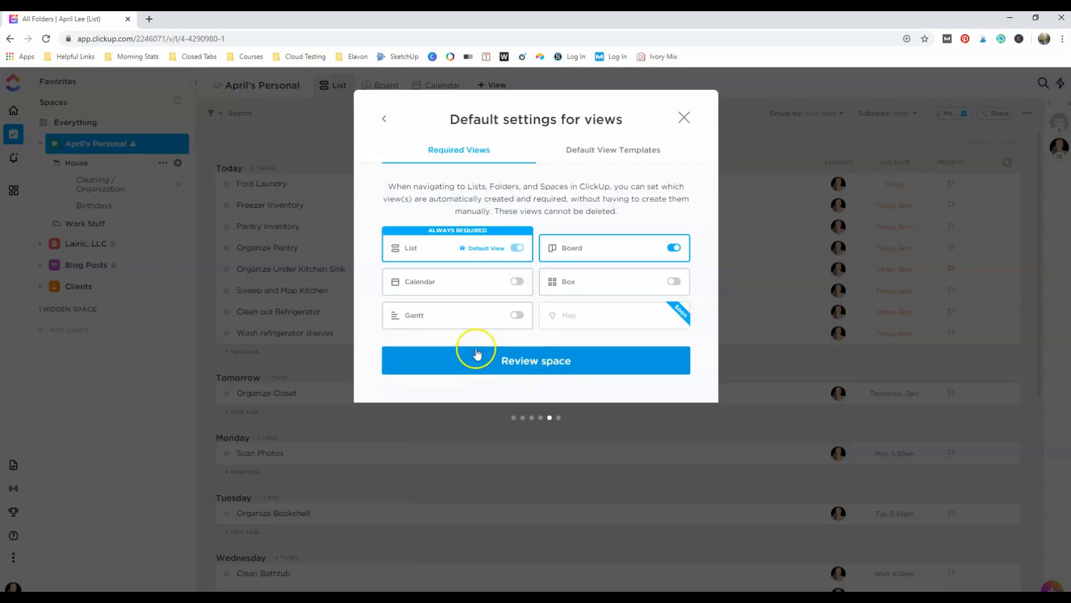
Add Calendar to the space's required views and create the space.
click(516, 281)
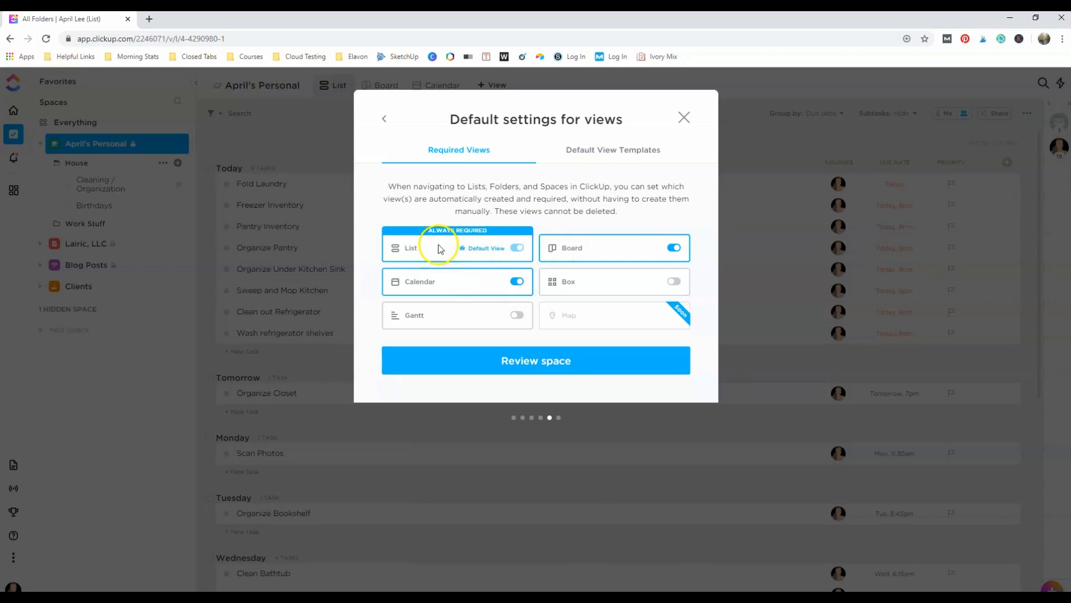
click(535, 369)
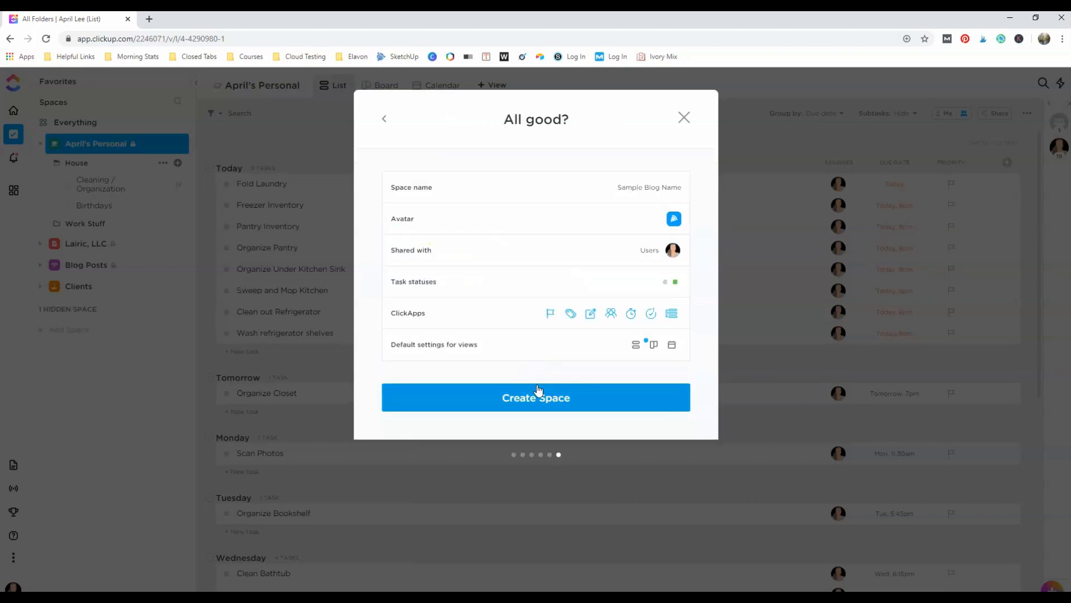
click(540, 399)
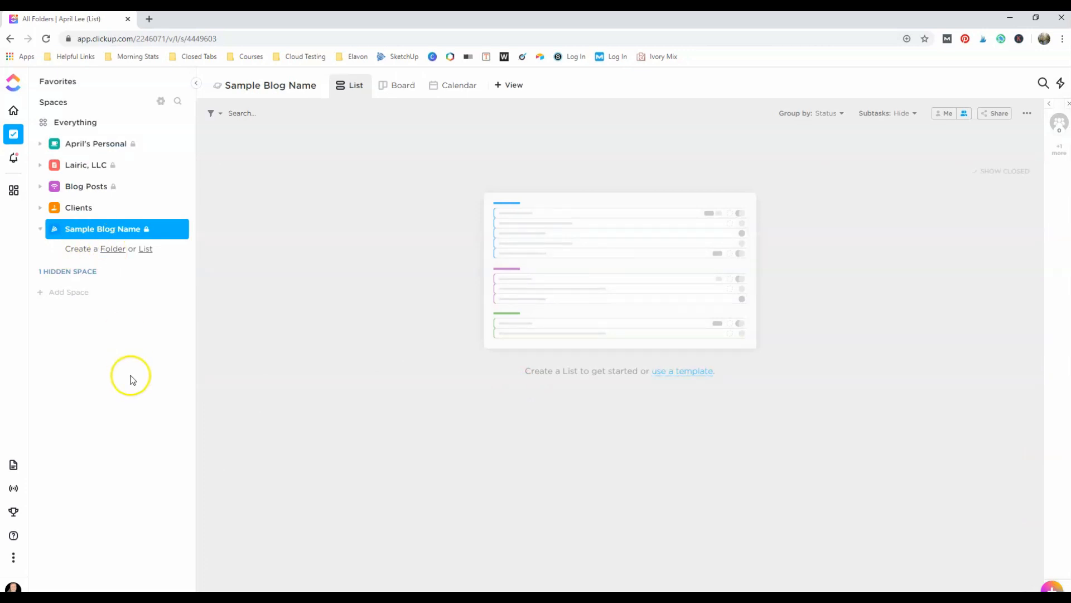
Start a folder named Keyword Research in the Sample Blog Name space and remove its default list.
click(114, 249)
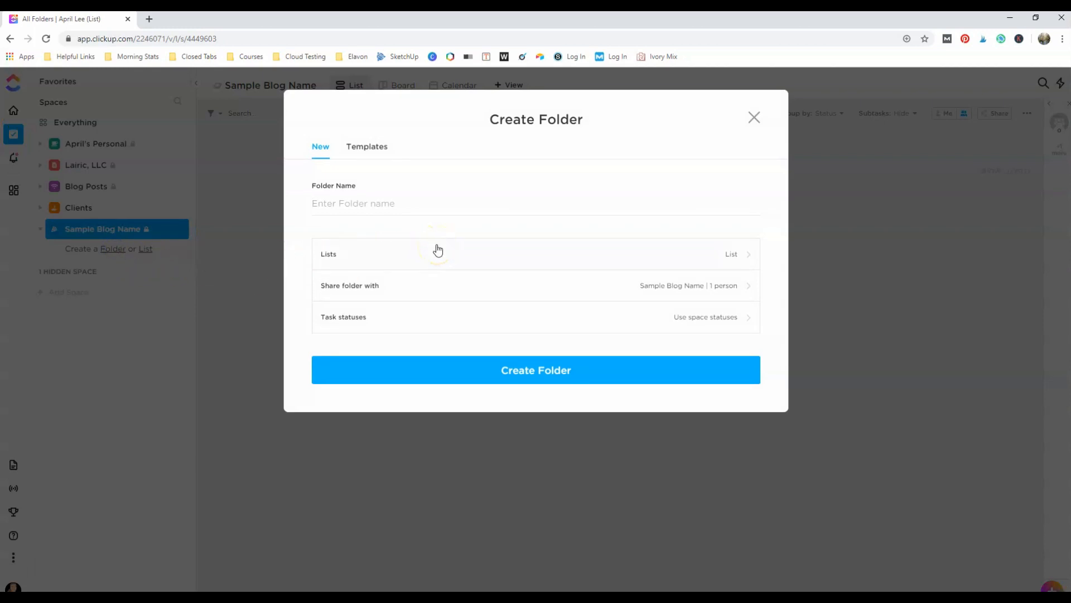
text(Keyword Research)
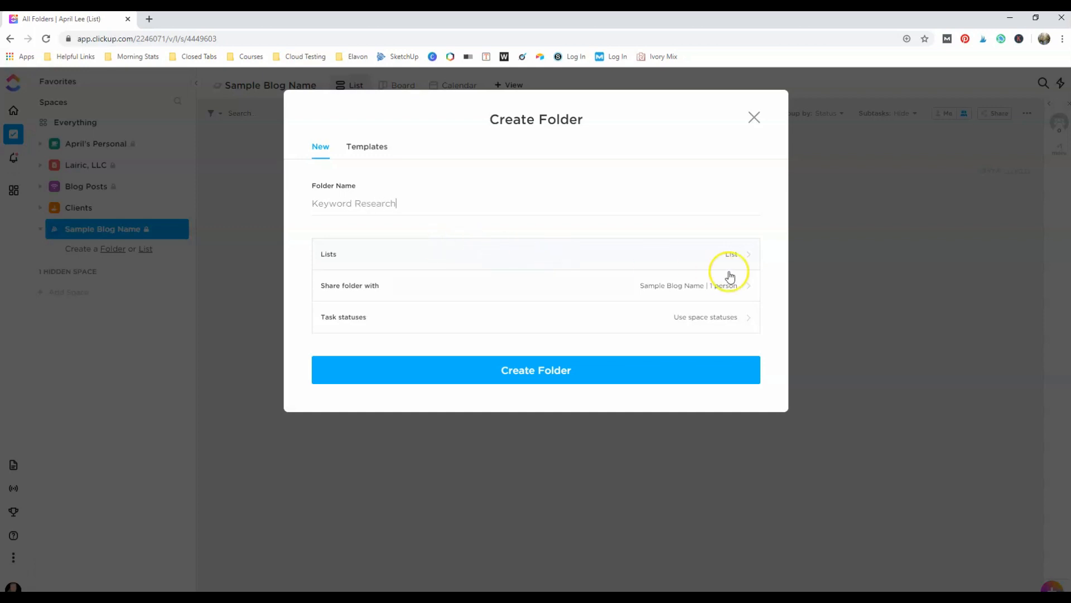
click(742, 254)
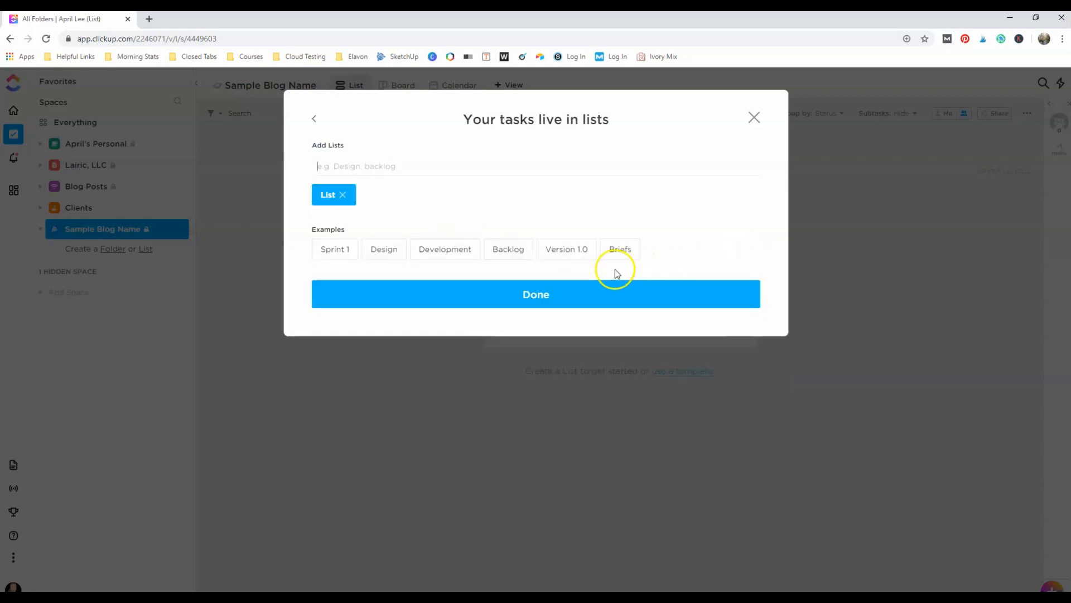
click(342, 195)
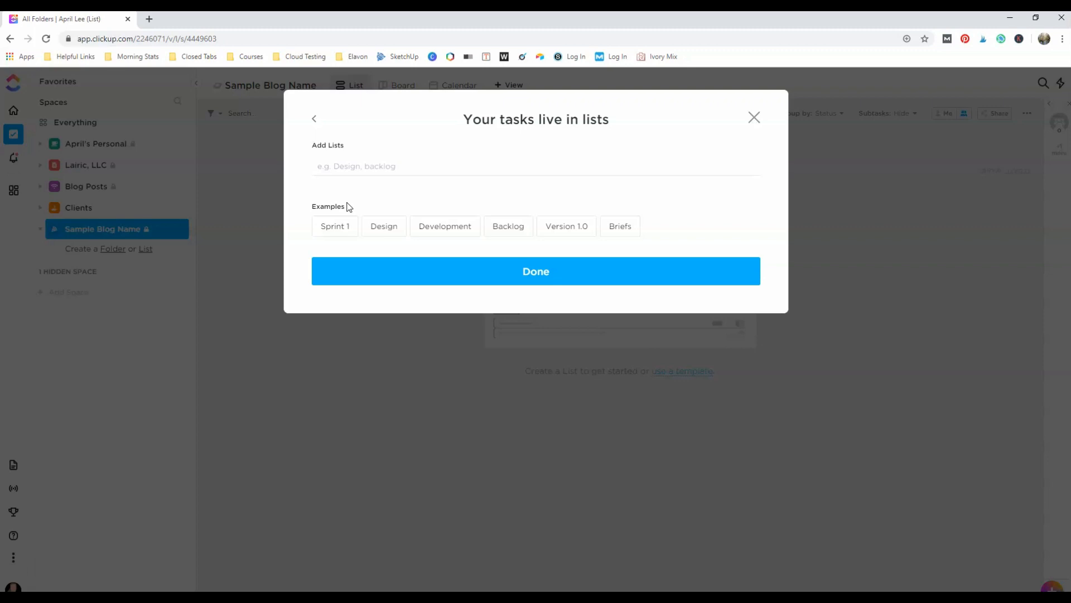
Add the lists Penguins, Reindeer and Polar Bears to the folder and create it.
click(355, 167)
click(358, 168)
text(Penguins)
key(Return)
text(Reineereer)
key(Return)
text(Polar Bear)
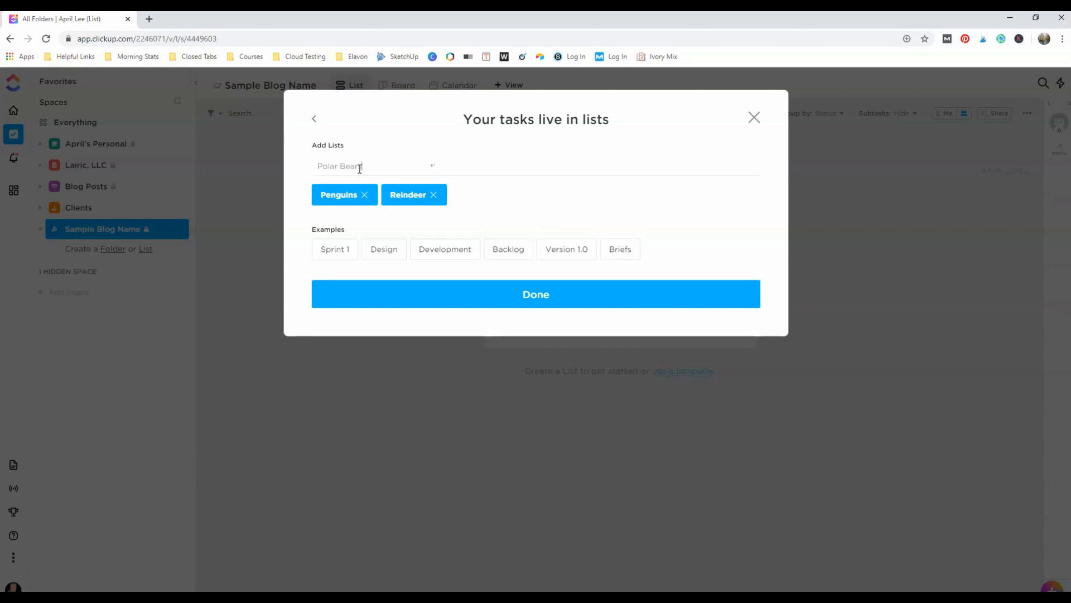
text(s)
key(Return)
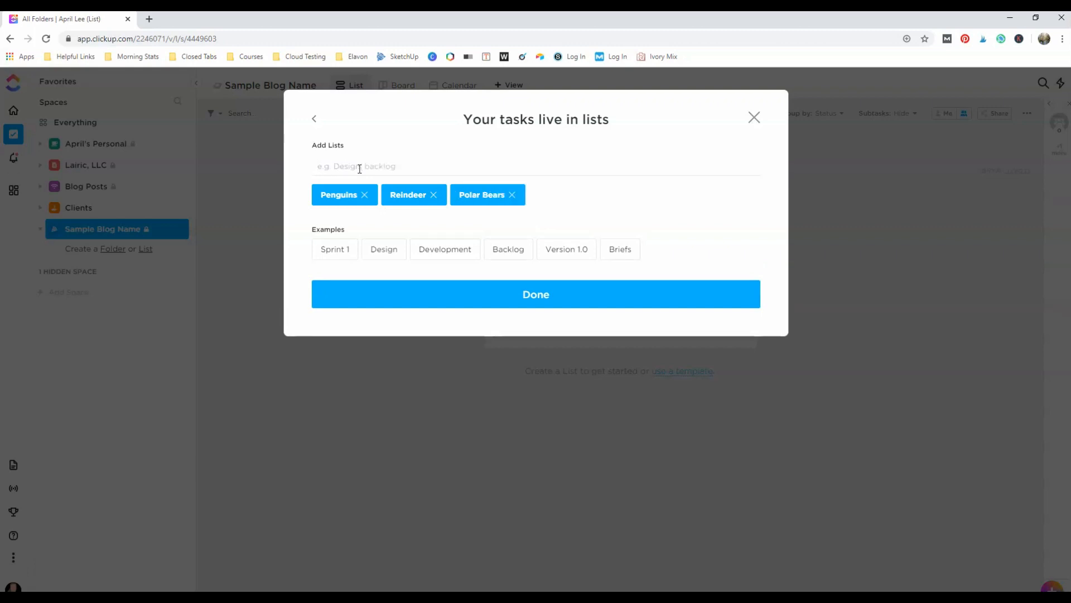
click(537, 295)
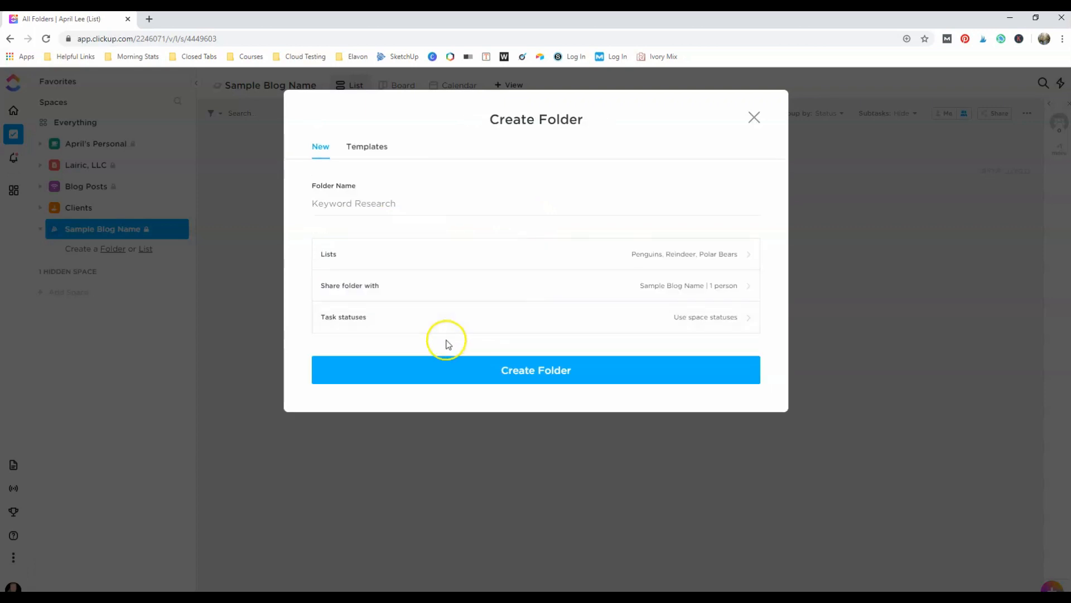
click(522, 371)
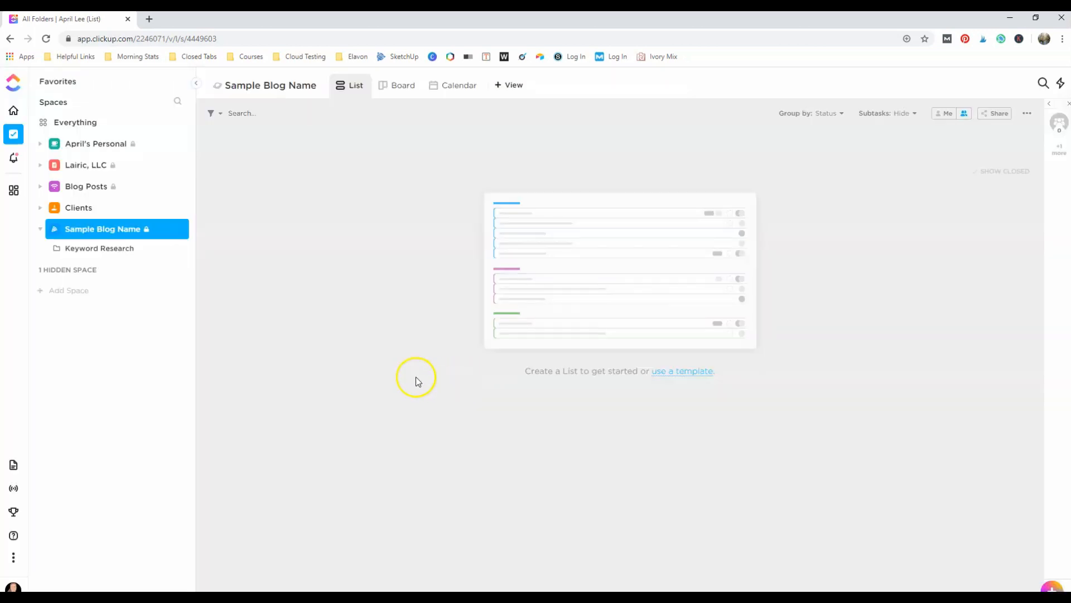
Open the Keyword Research folder and look over the settings options of its Penguins list.
click(98, 247)
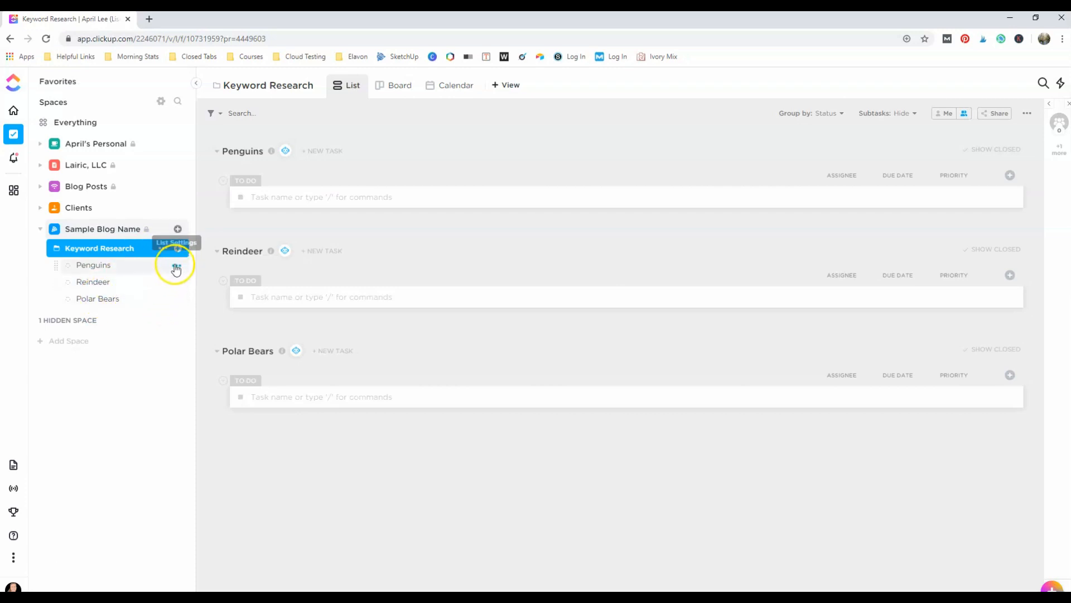
click(176, 268)
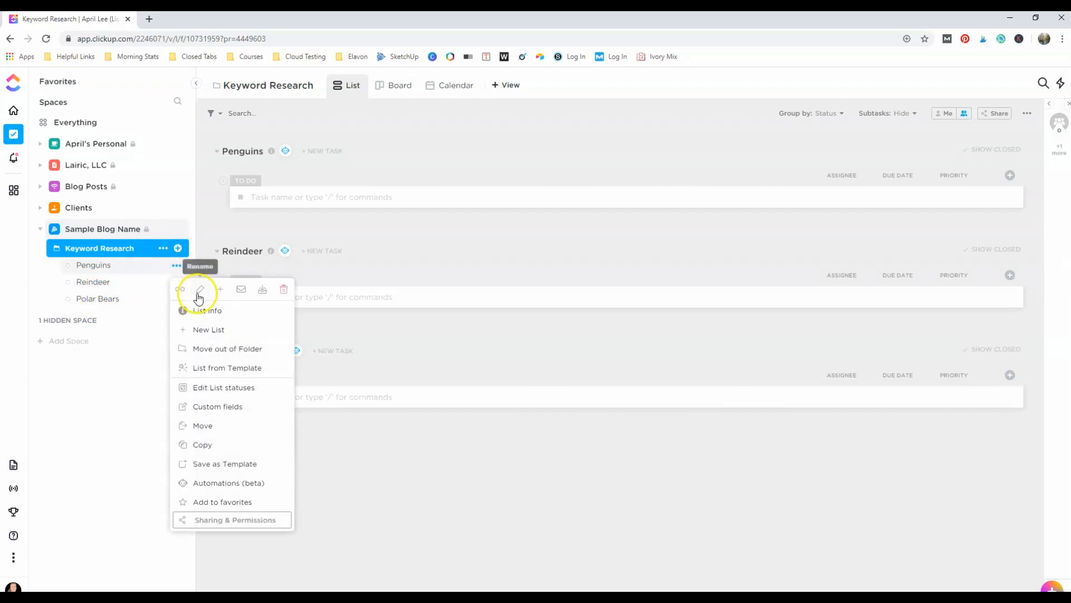
click(173, 290)
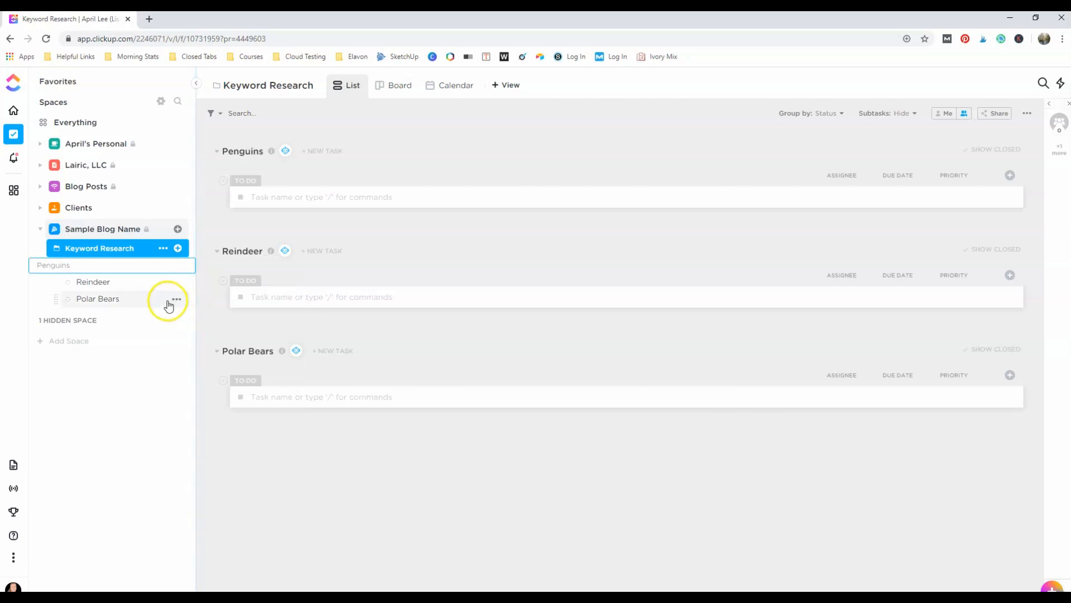
click(106, 306)
click(117, 248)
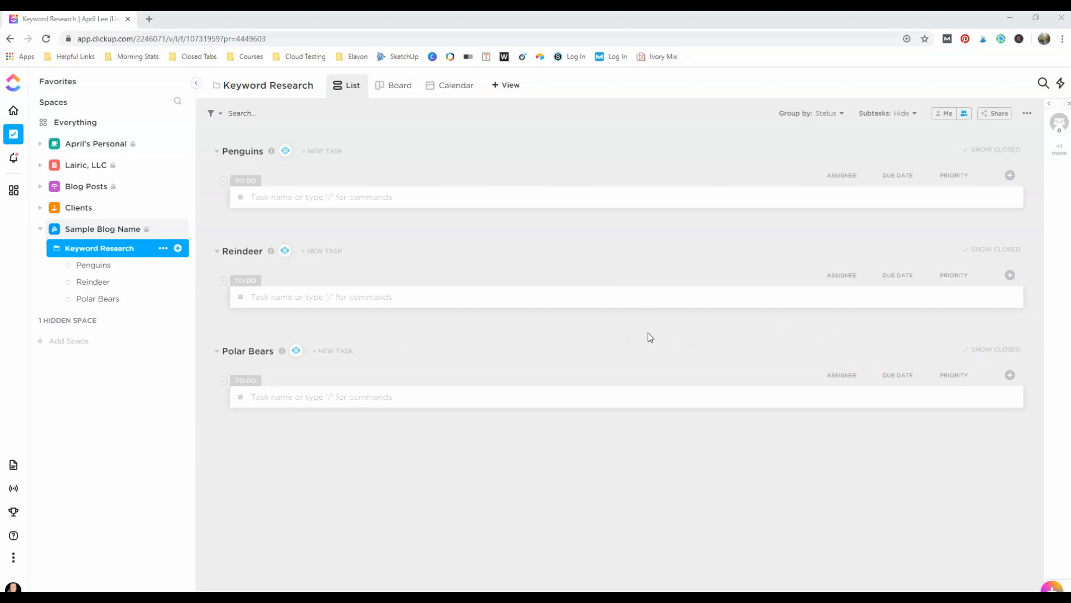
Paste the copied reindeer keyword questions into the Reindeer list and create a separate task for each line.
click(634, 294)
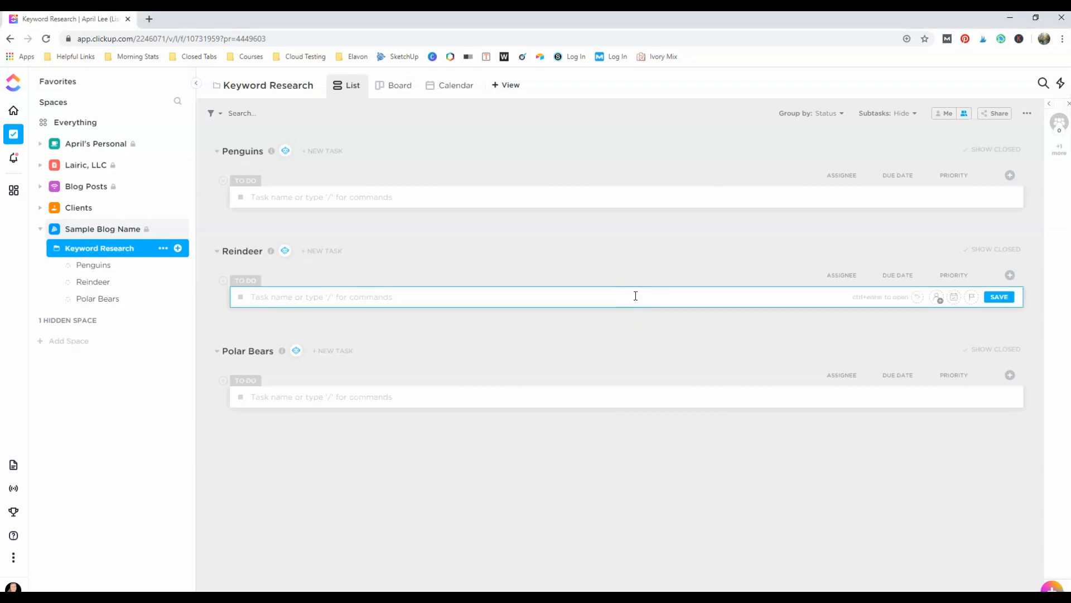
key(ctrl+v)
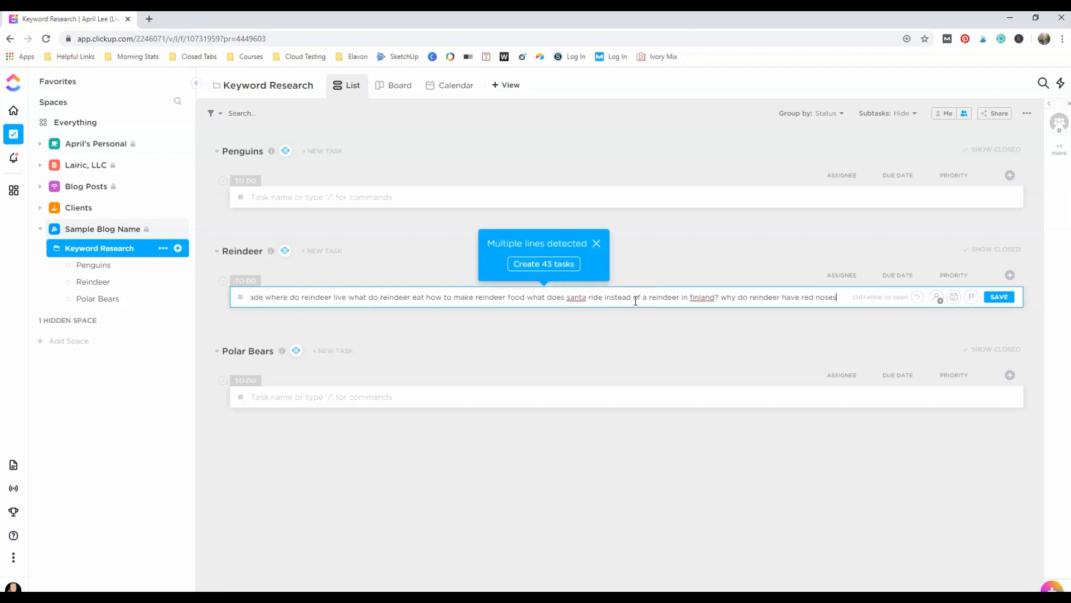
click(559, 269)
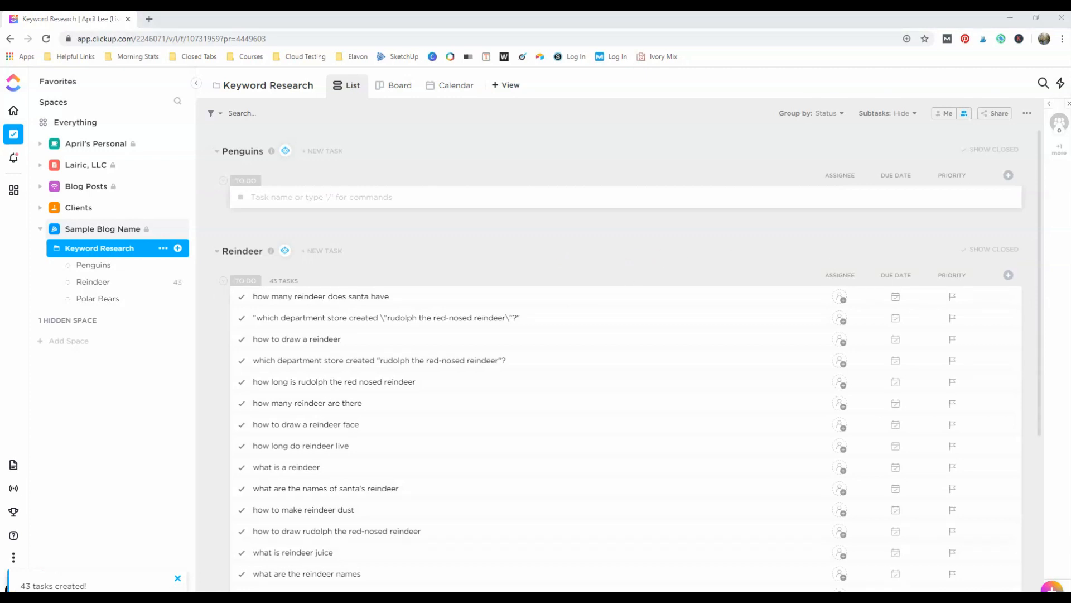
Open the Polar Bears list and paste the copied polar bear keyword questions as one task per line.
click(160, 301)
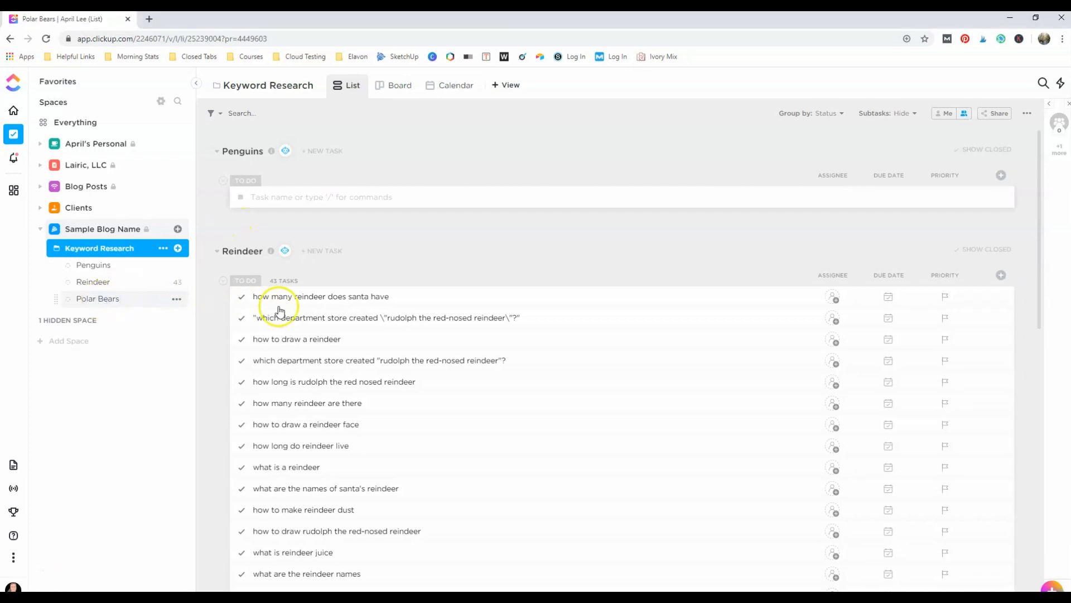
click(325, 197)
key(ctrl+v)
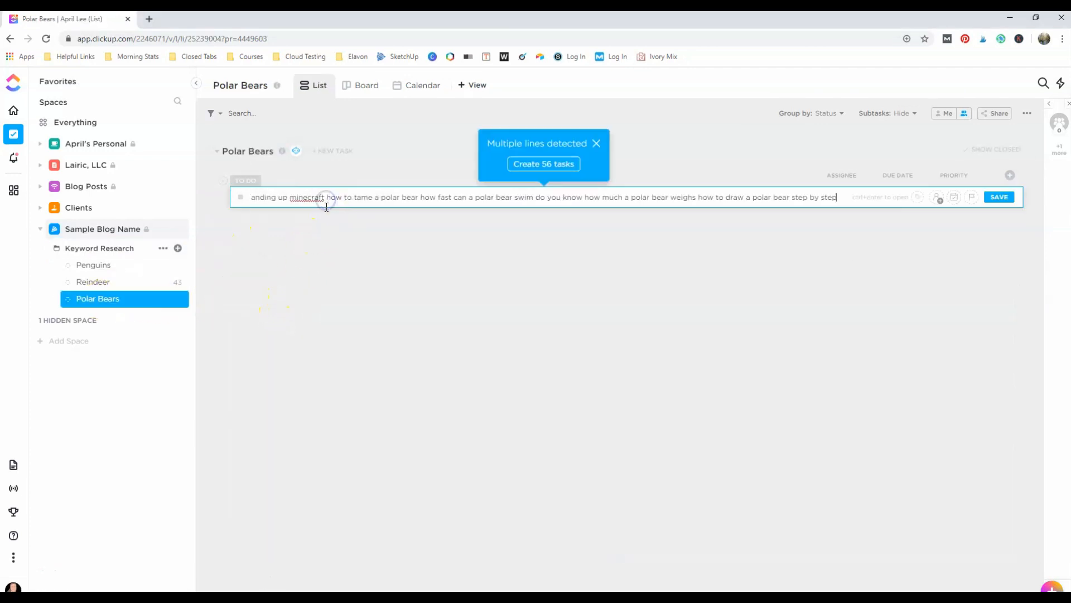
click(547, 165)
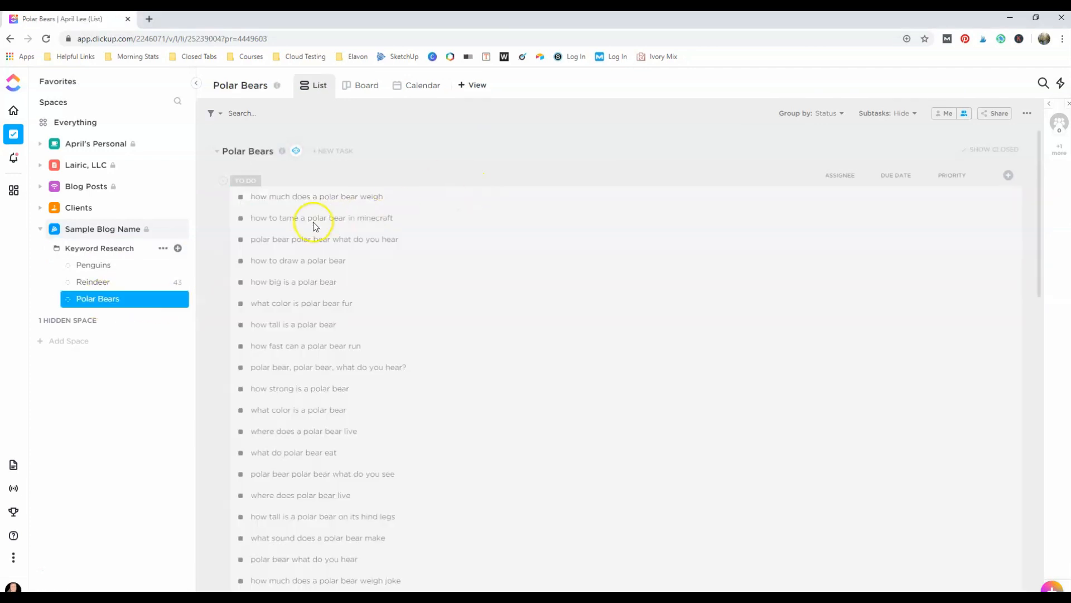
Open the Penguins list and paste the copied penguin keyword questions as one task per line.
click(89, 265)
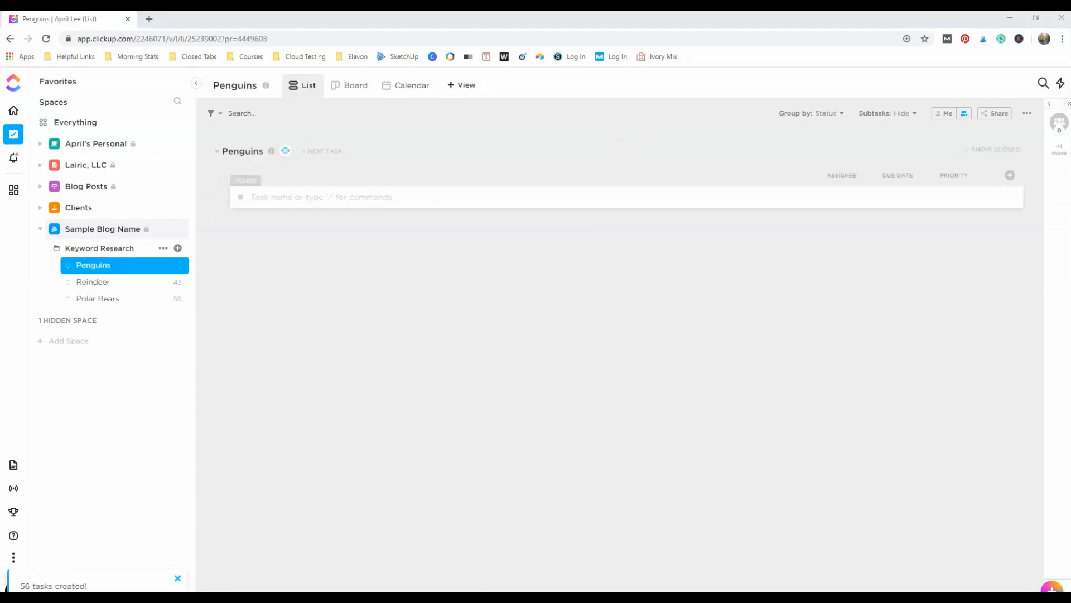
click(431, 200)
key(ctrl+v)
click(552, 165)
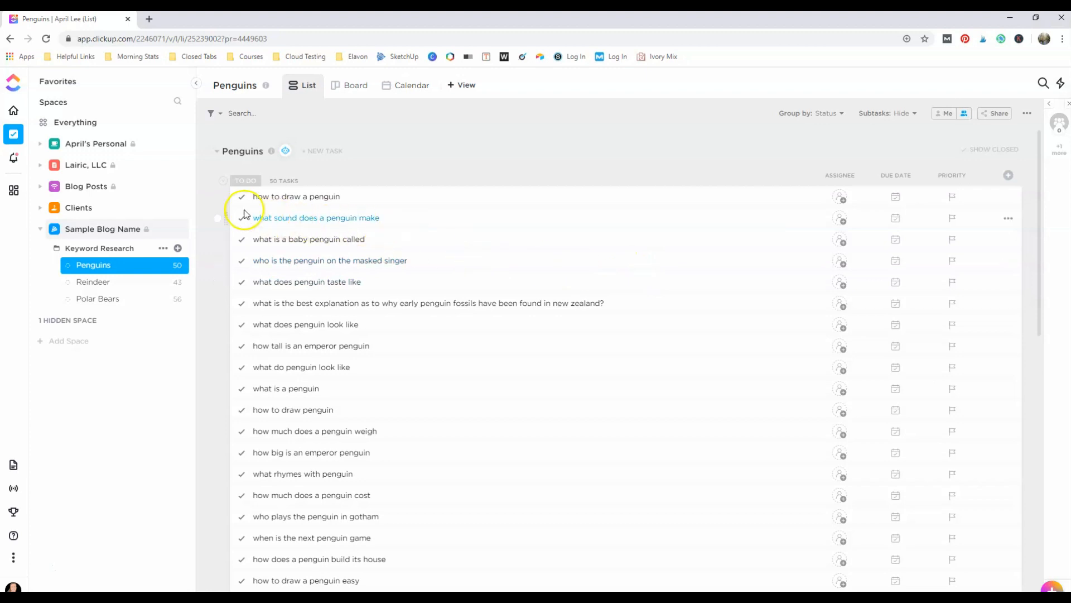
Select the first 12 Penguins tasks, through "how much does a penguin weigh", and add a new tag named low.
click(217, 200)
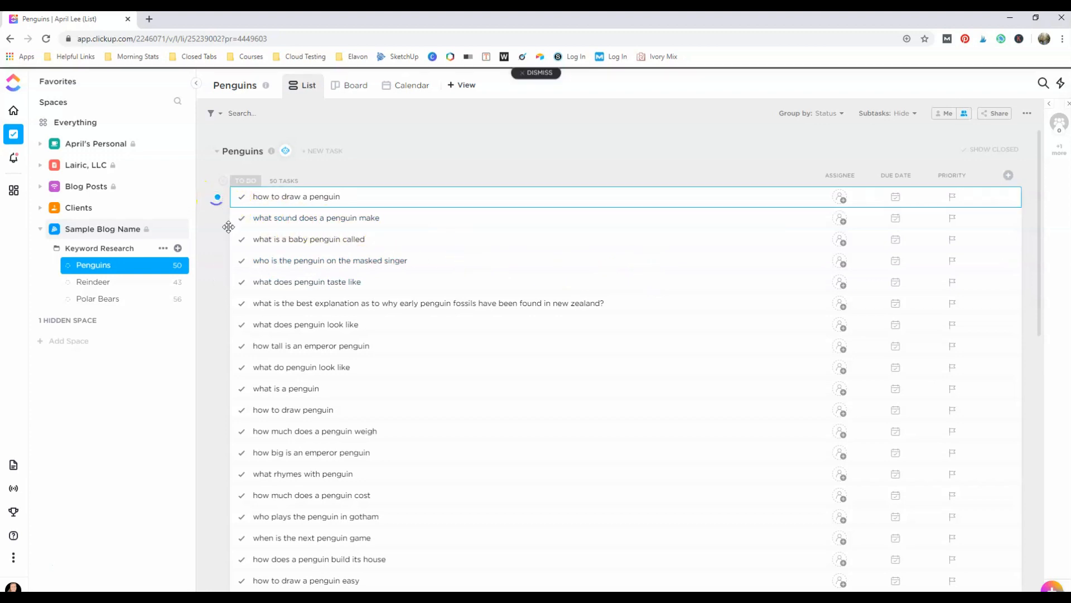
shift+click(217, 431)
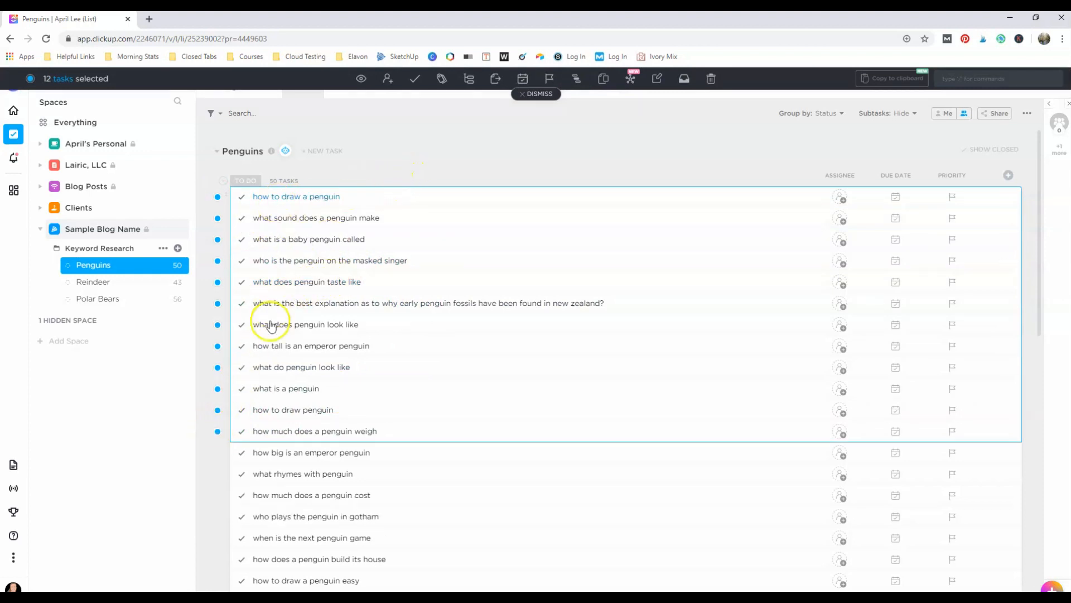
click(447, 85)
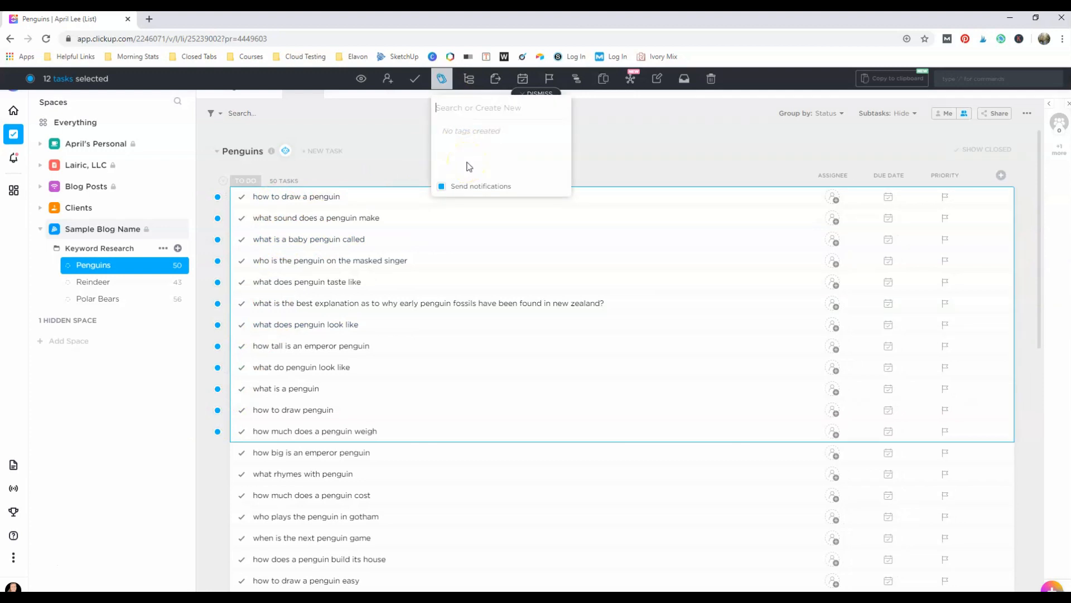
text(LOW)
key(BackSpace)
key(BackSpace)
key(BackSpace)
text(low)
key(Return)
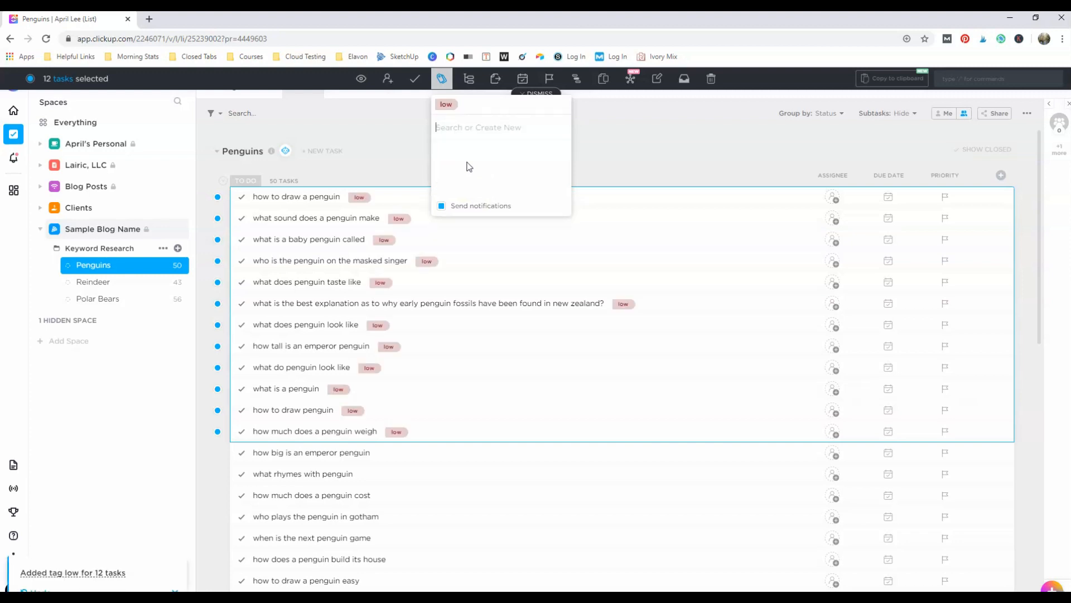
Create the additional tags medium and high on the selected tasks.
text(medium)
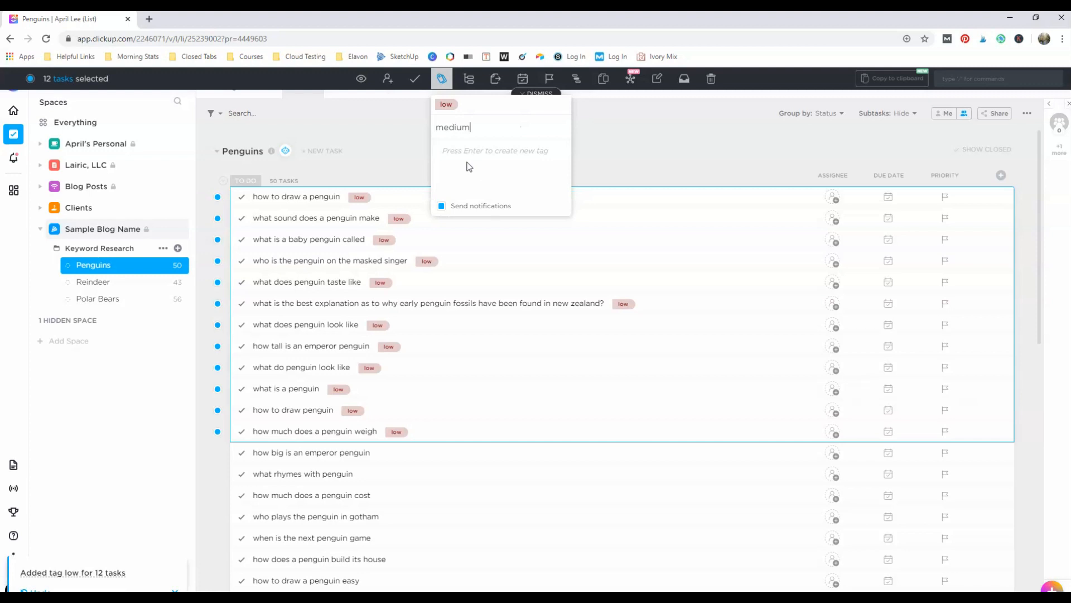
key(Return)
text(high)
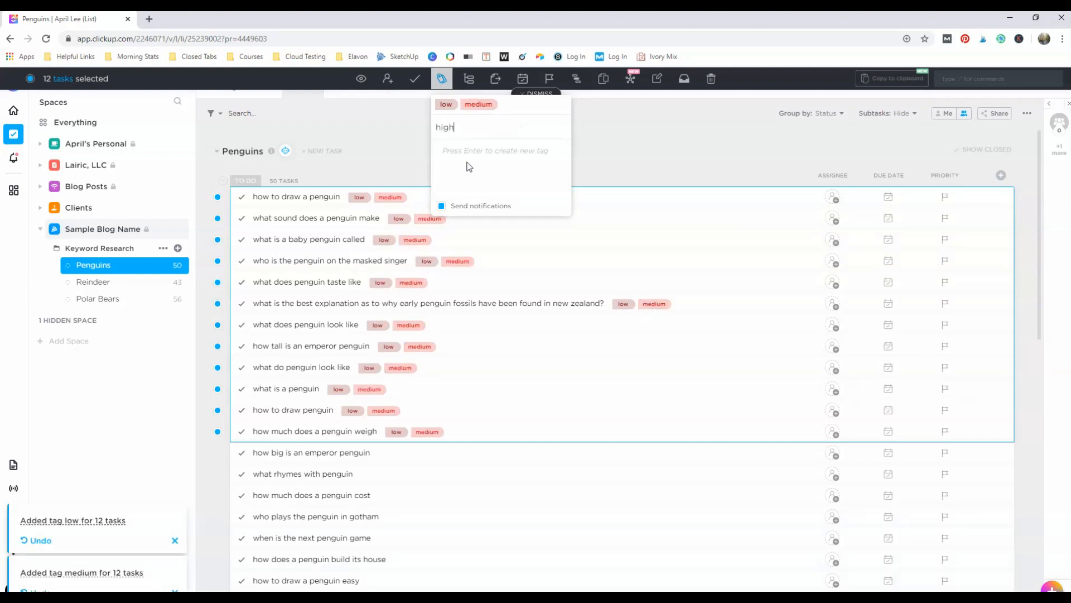
key(Return)
Remove the low and medium tags from the 12 selected tasks, keeping only high, and clear the selection.
click(479, 104)
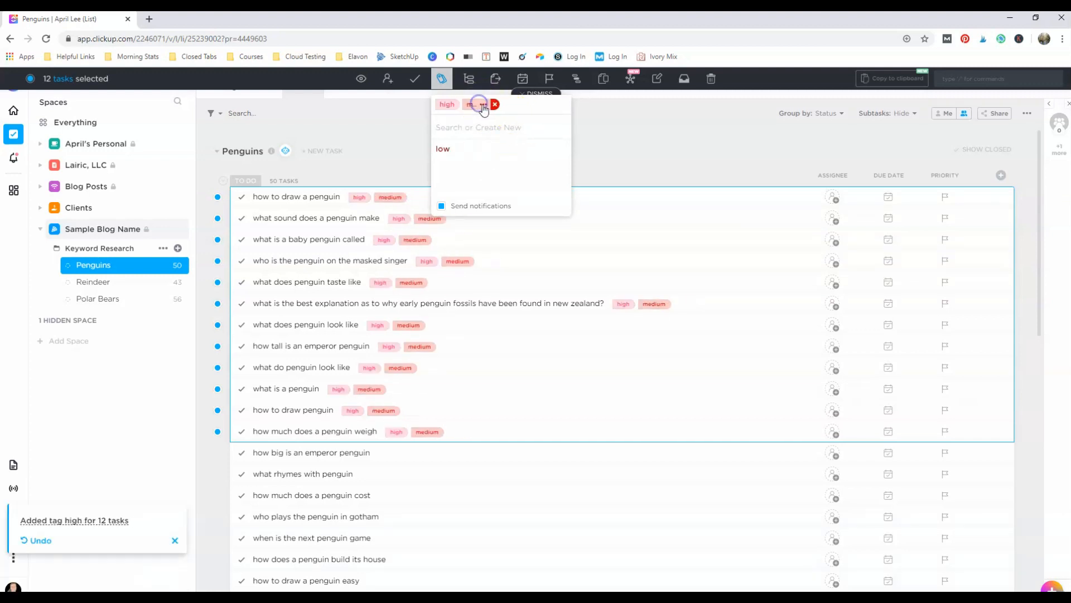
click(494, 106)
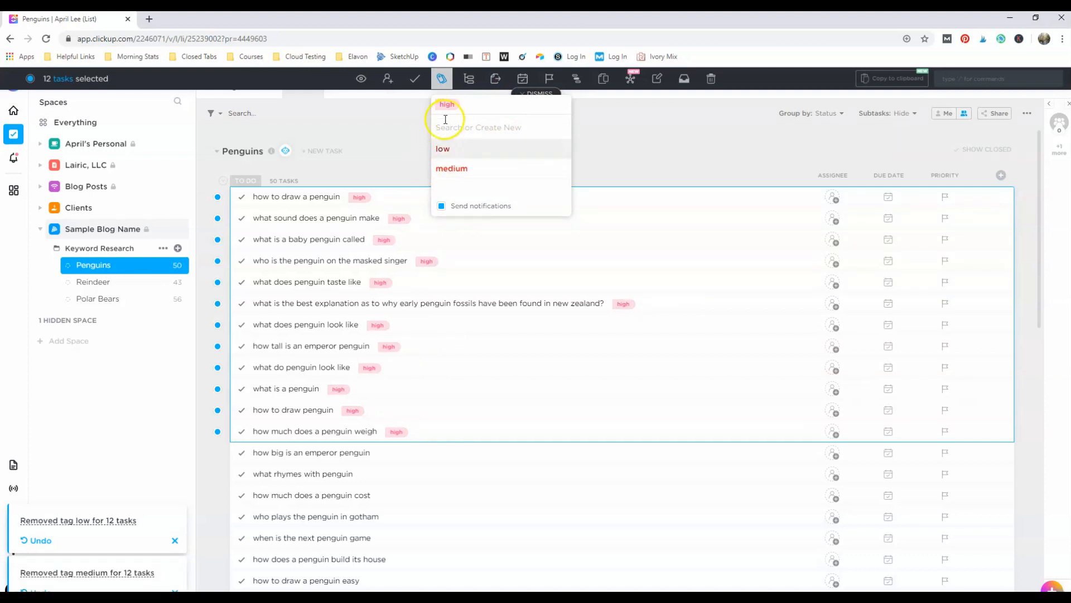
click(376, 241)
scroll(323, 311, down, 3)
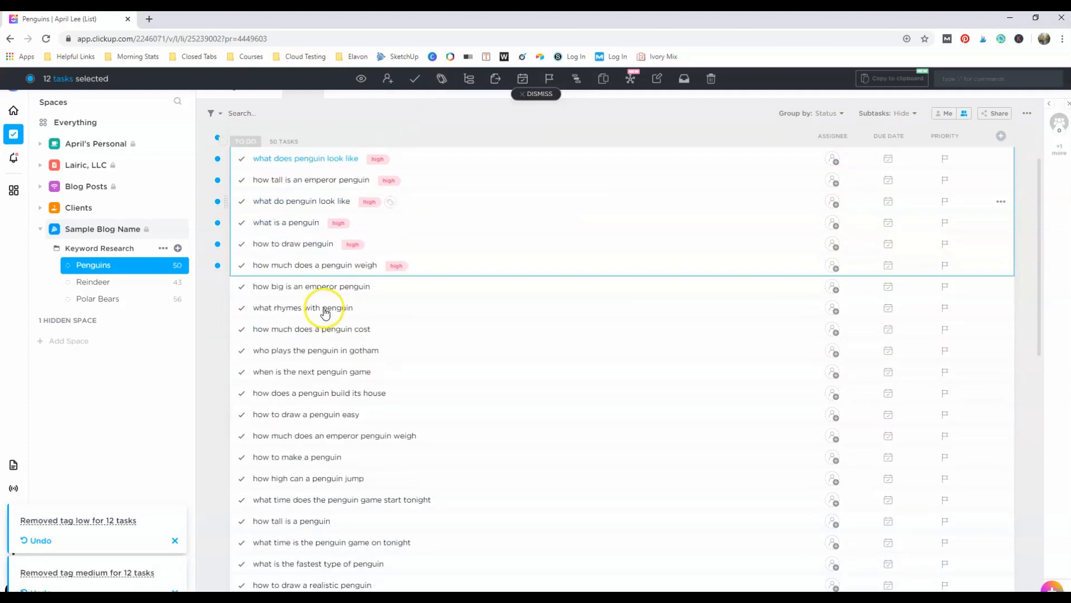
click(217, 283)
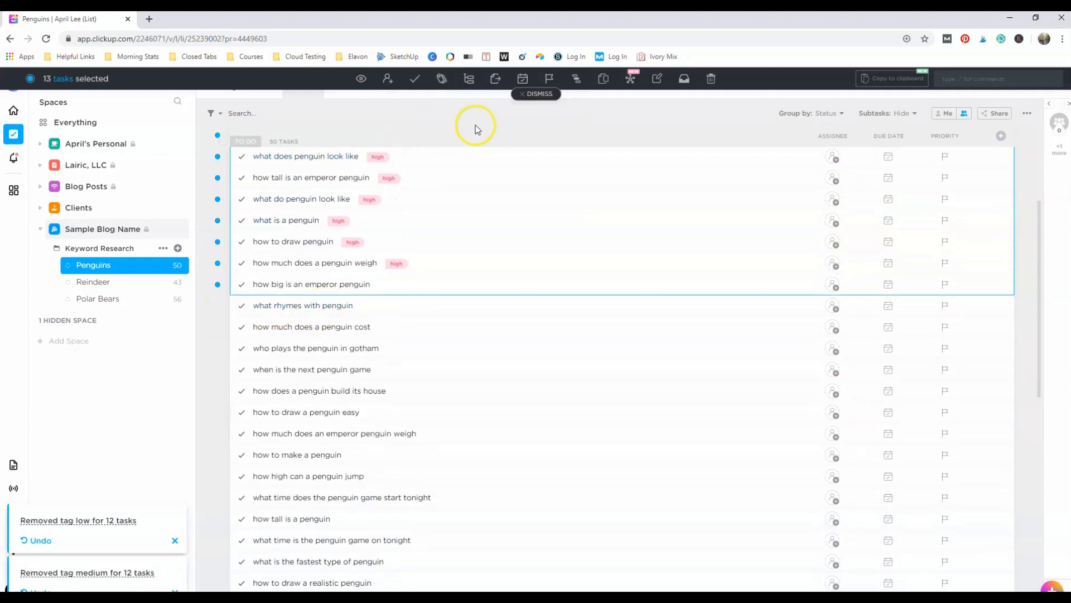
click(538, 95)
scroll(226, 271, up, 3)
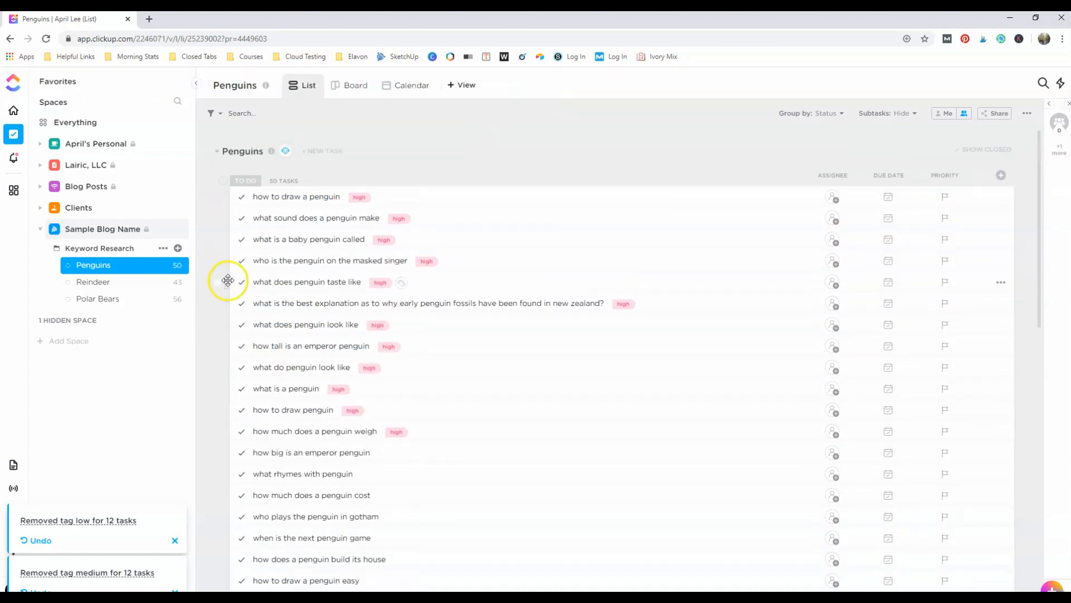
Tag the 14 tasks from "how big is an emperor penguin" to "what is the fastest type of penguin" as low, then clear the selection.
scroll(224, 273, down, 3)
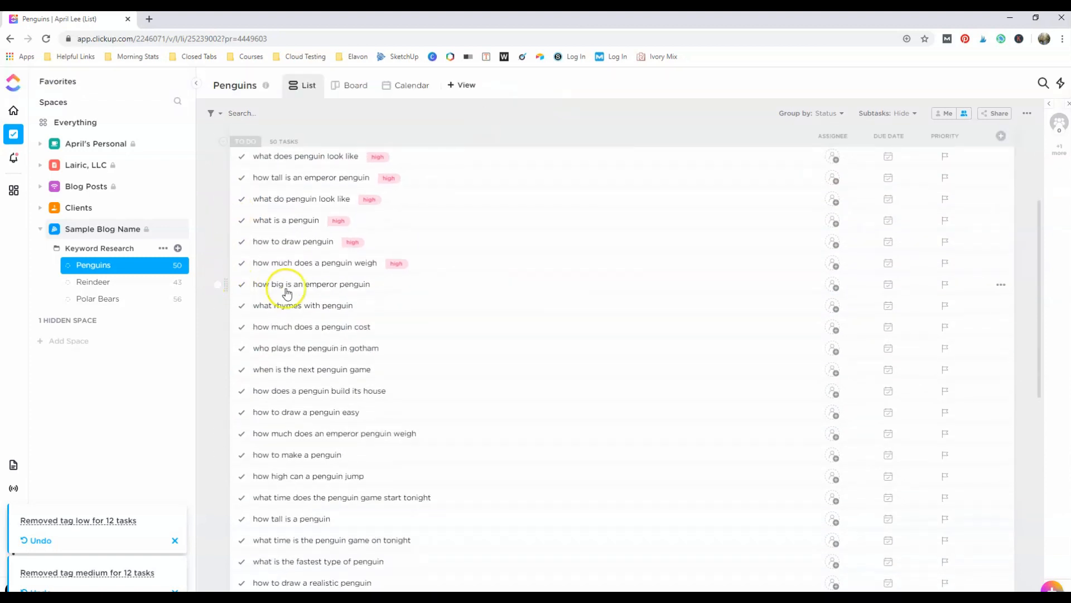
click(217, 284)
scroll(223, 318, down, 4)
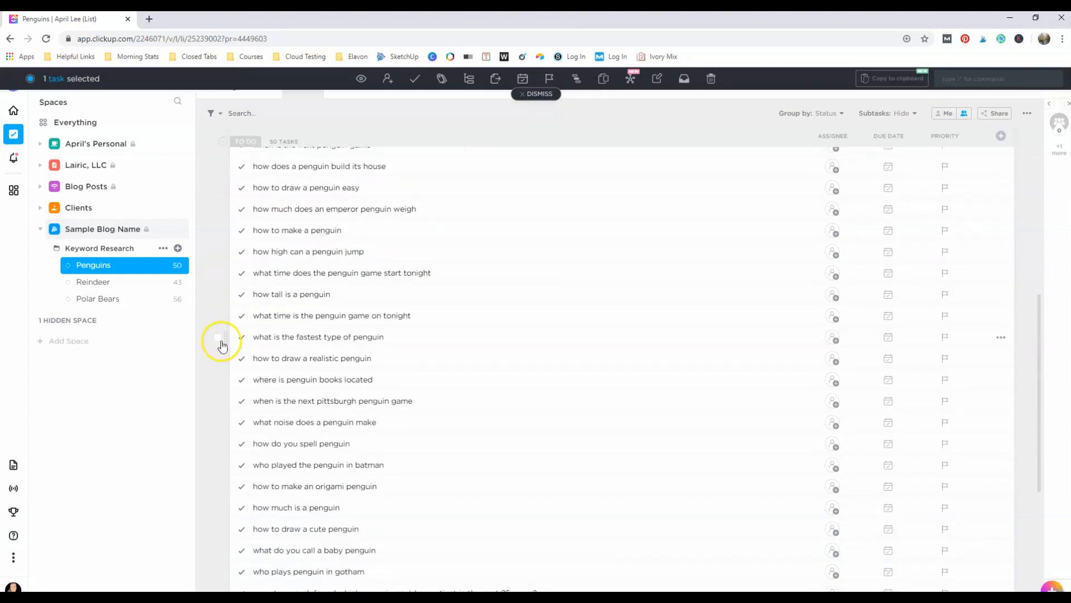
shift+click(217, 337)
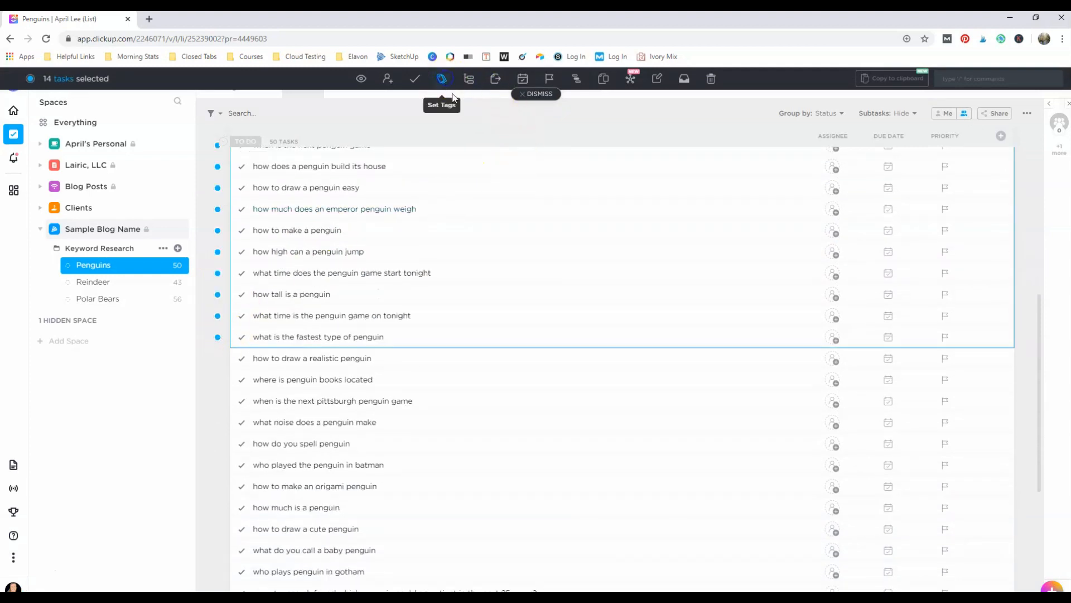
click(441, 79)
click(465, 157)
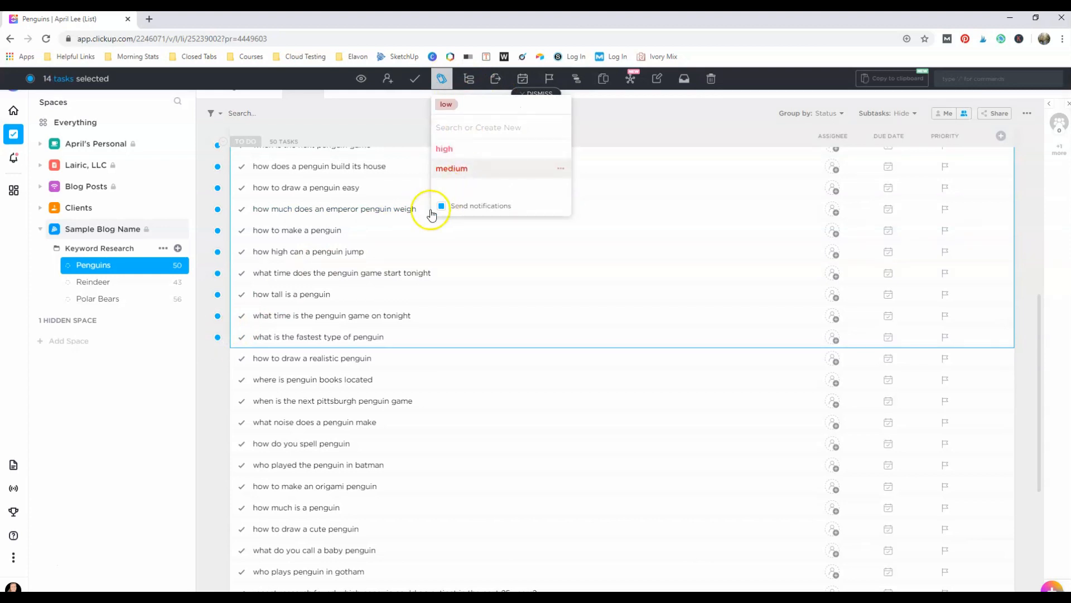
click(219, 356)
click(219, 358)
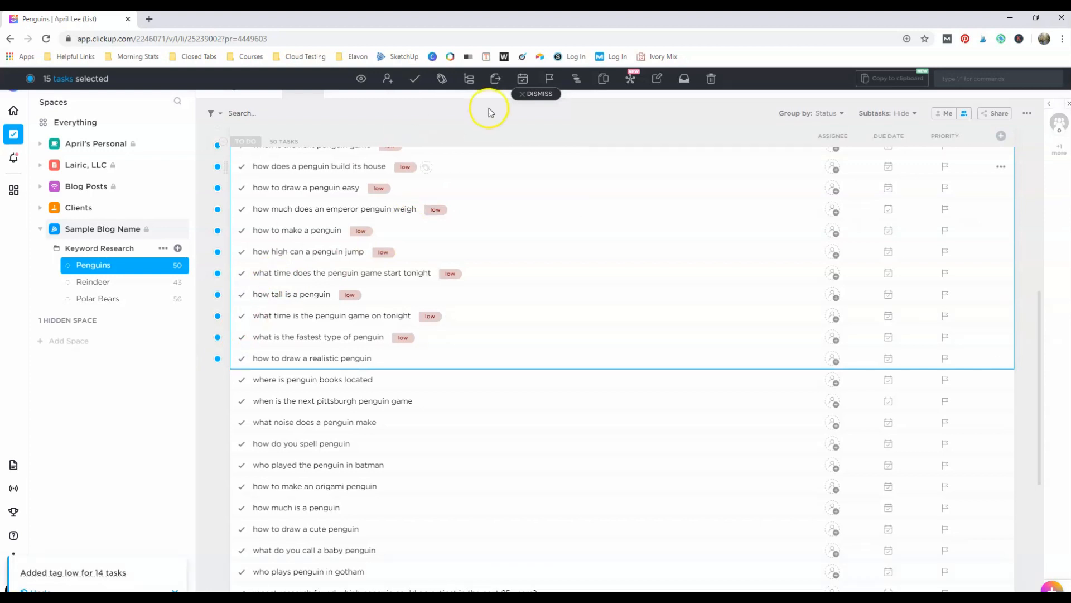
click(538, 98)
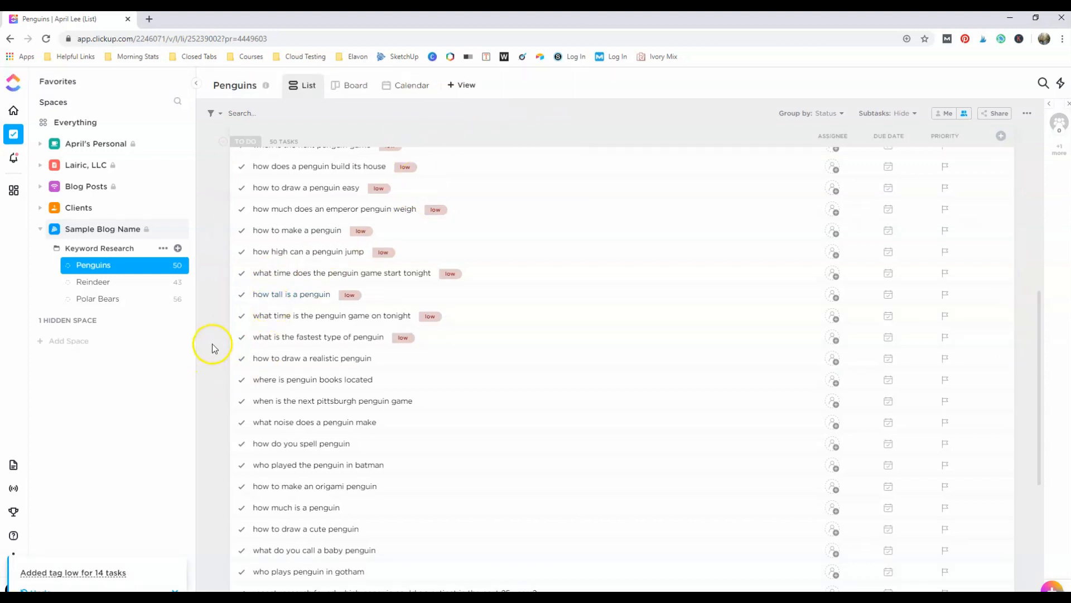
Tag "when is the next pittsburgh penguin game", "who played the penguin in batman" and "how to draw a cute penguin" as medium.
click(219, 399)
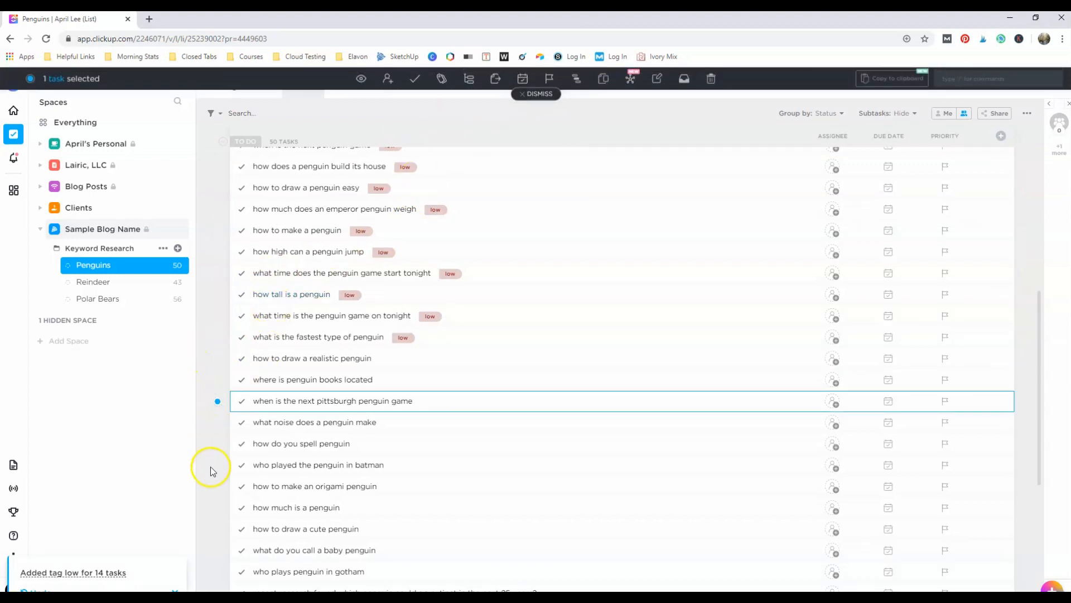
click(217, 465)
click(219, 528)
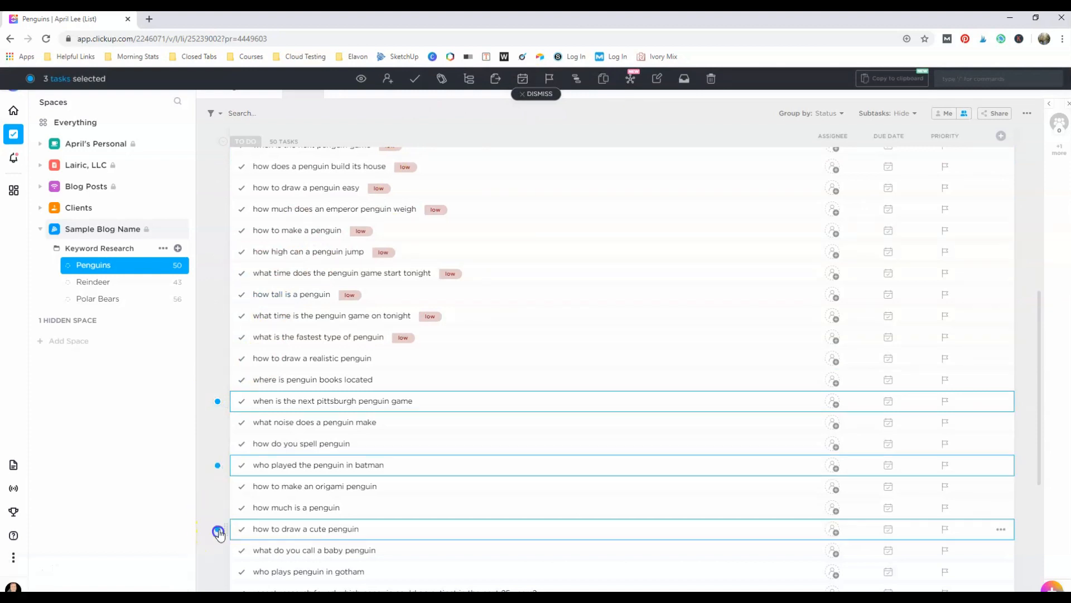
scroll(379, 299, up, 3)
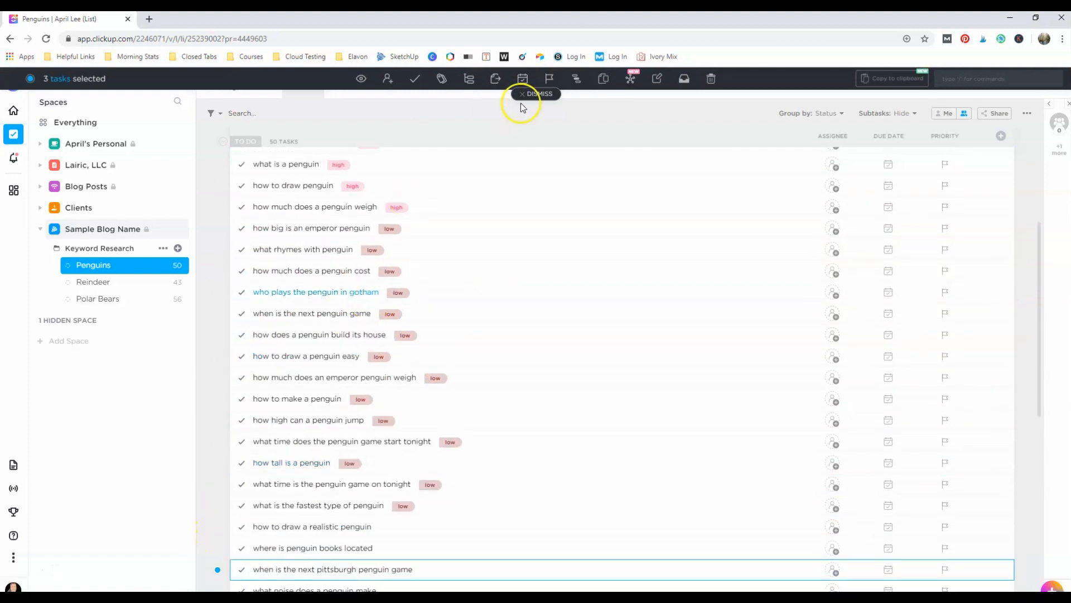
click(444, 78)
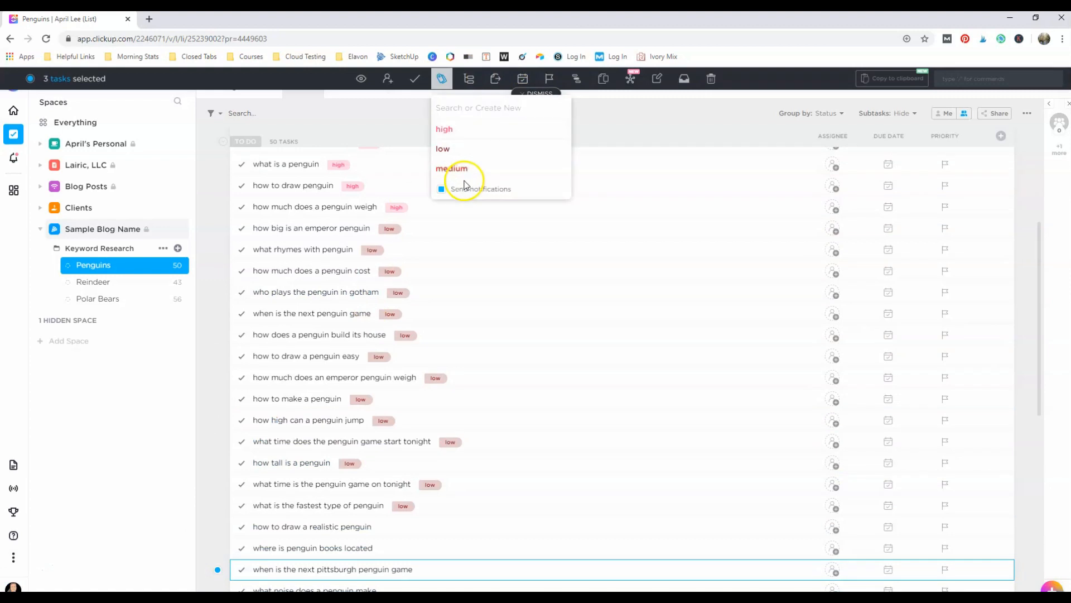
click(457, 169)
click(385, 125)
Change the color of the low tag to green.
scroll(337, 274, up, 4)
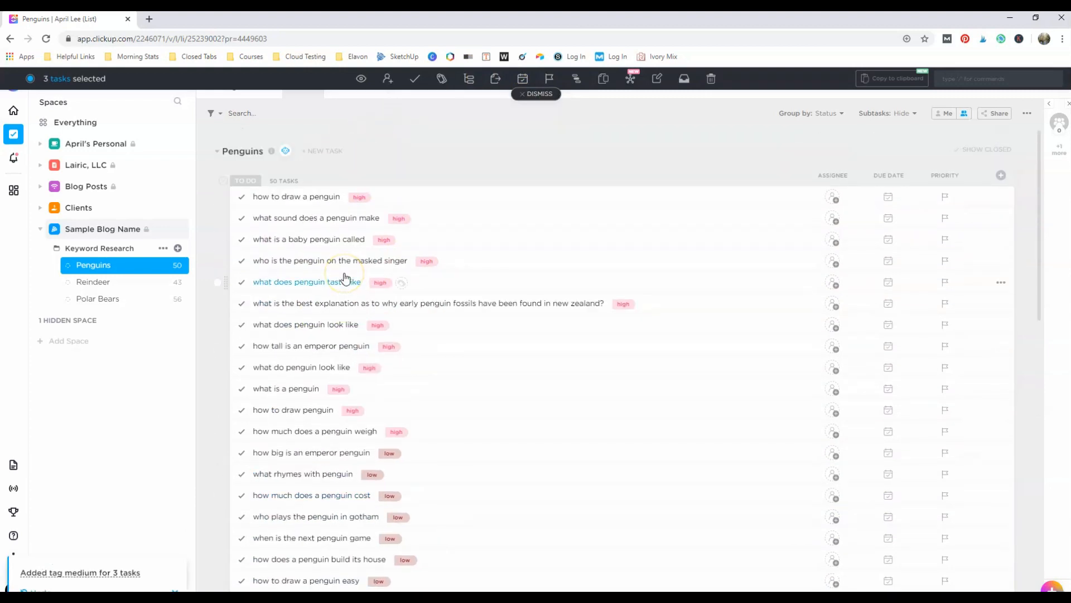
scroll(346, 277, down, 3)
scroll(346, 277, up, 2)
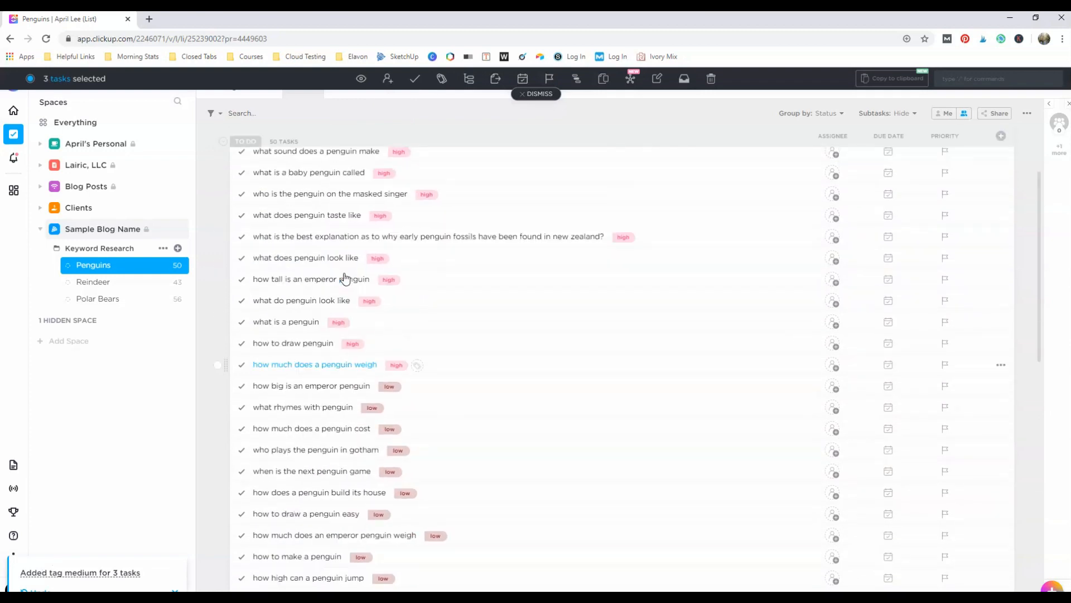
scroll(346, 277, down, 8)
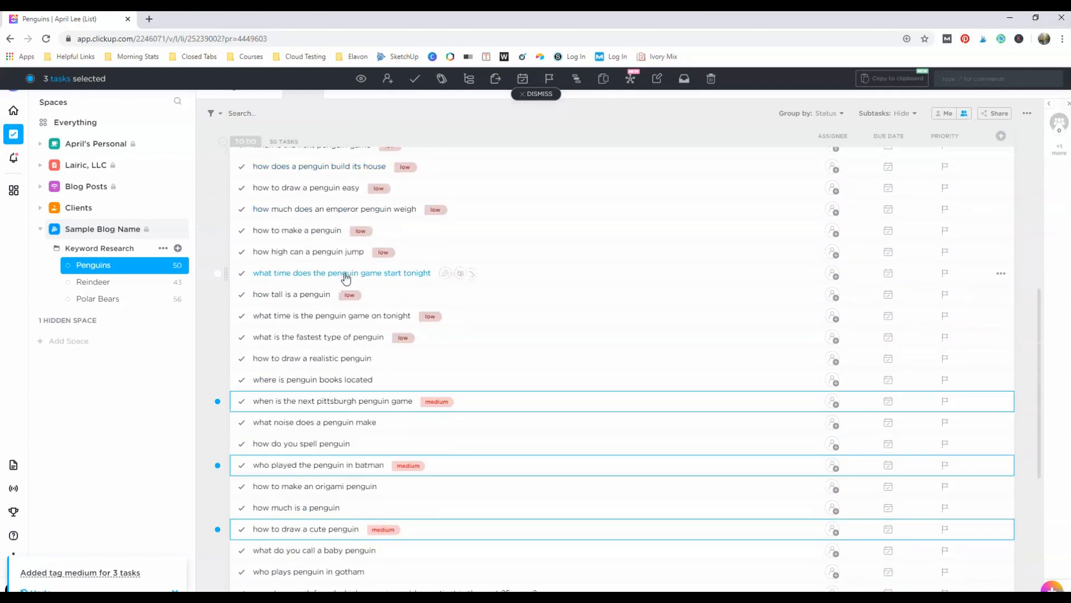
scroll(346, 277, up, 4)
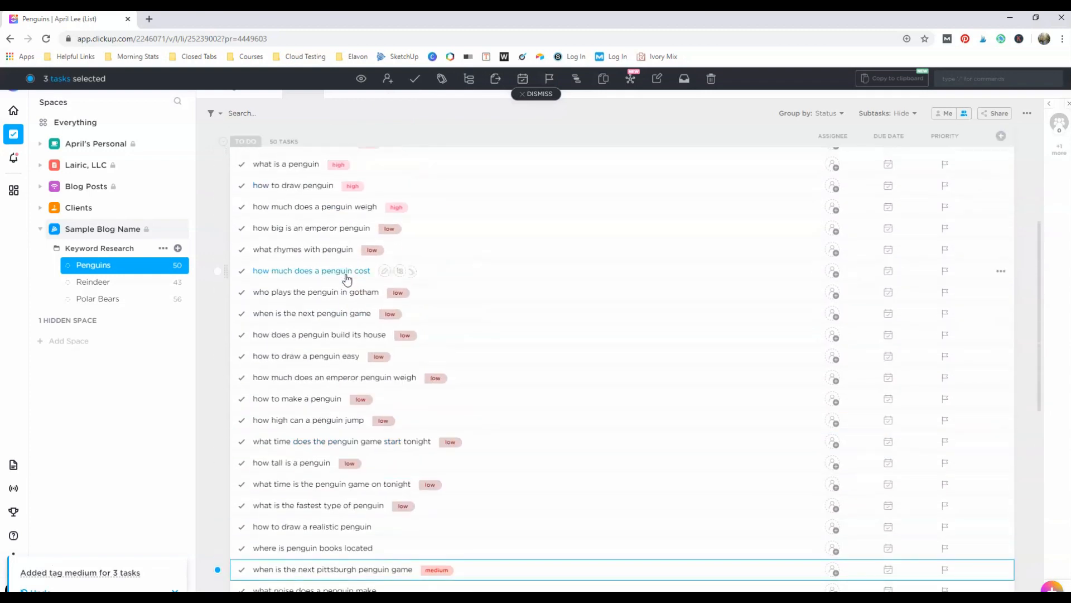
click(386, 229)
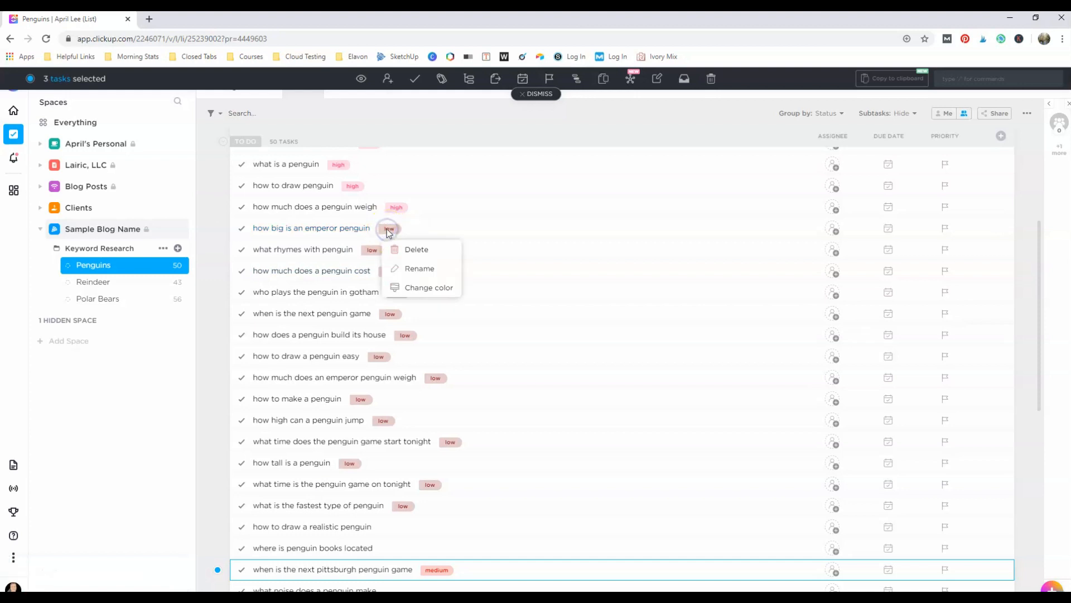
click(428, 288)
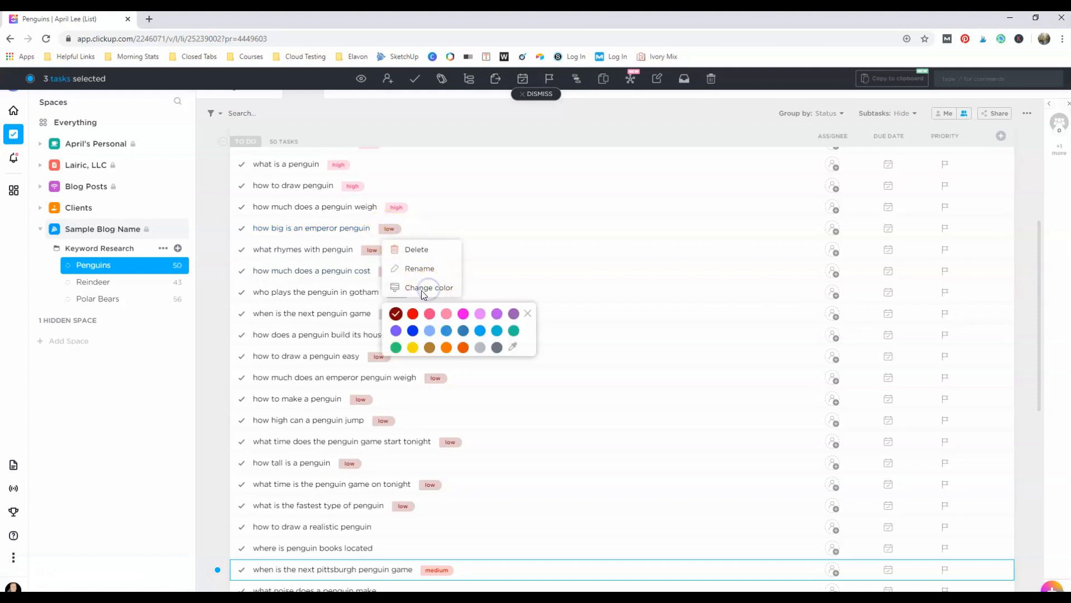
click(395, 347)
click(528, 266)
Change the color of the medium tag to orange.
scroll(461, 285, down, 5)
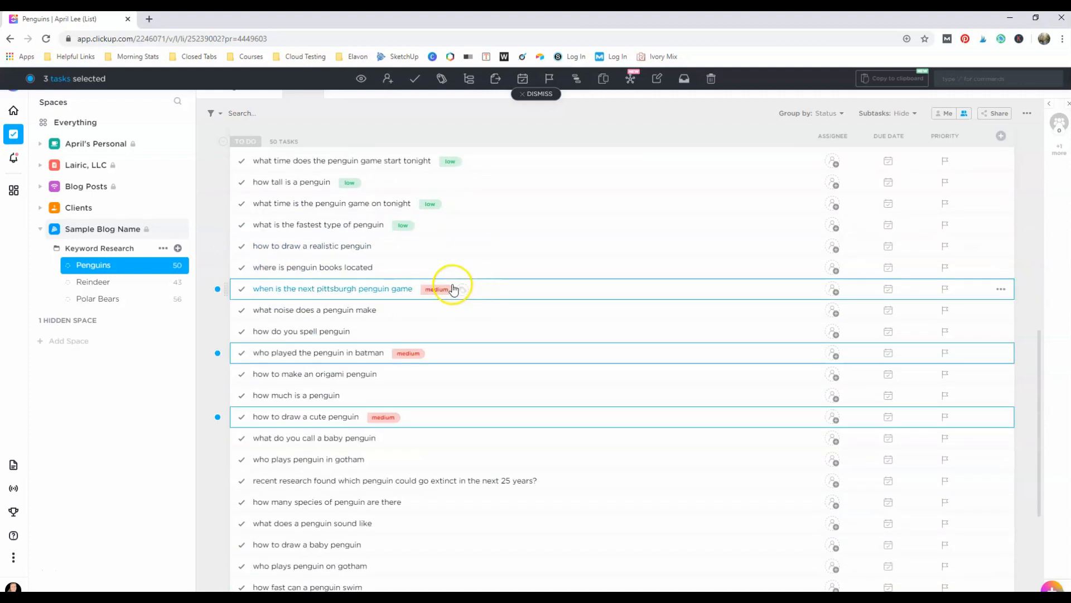
click(438, 288)
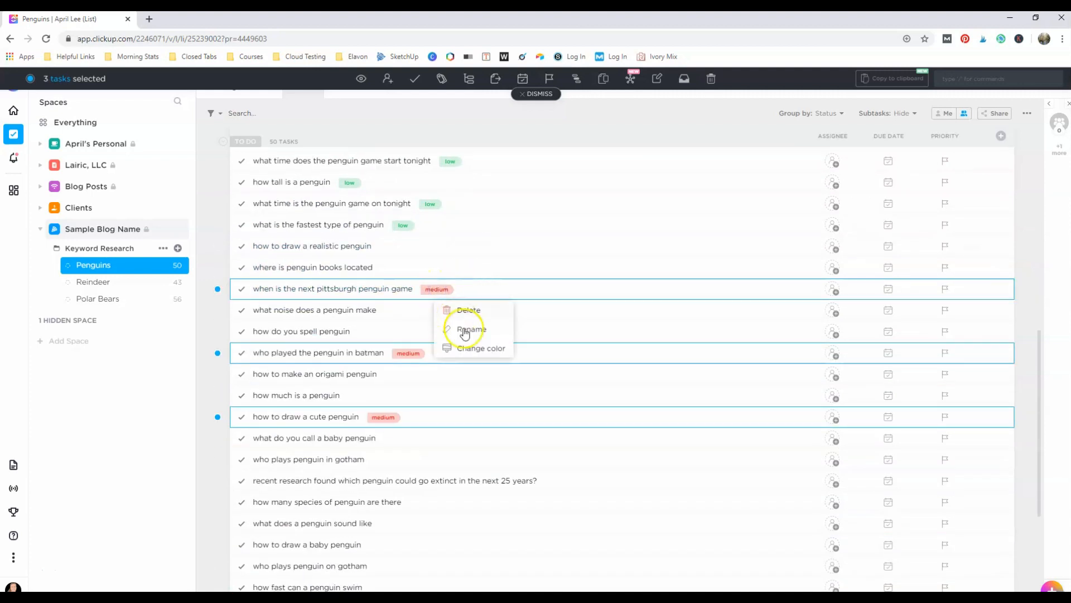
click(472, 348)
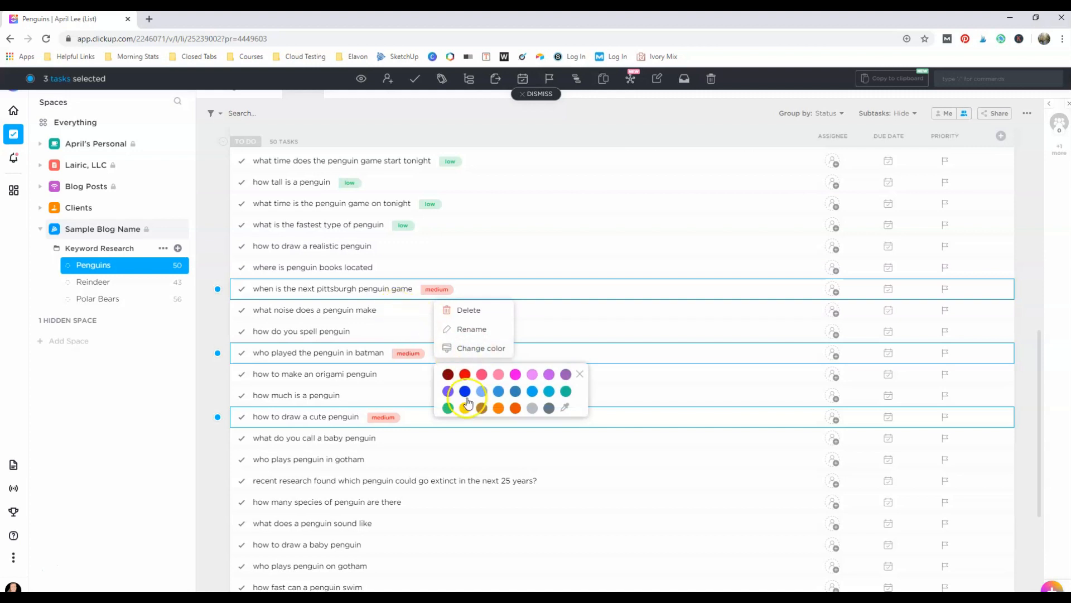
click(499, 407)
click(612, 306)
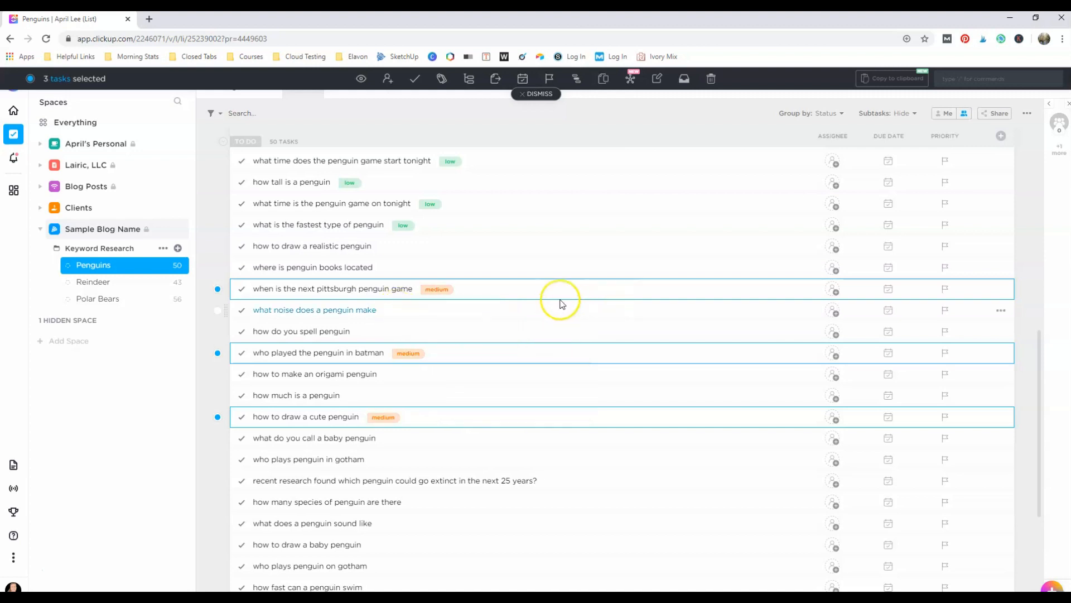
scroll(514, 337, up, 10)
scroll(474, 318, up, 2)
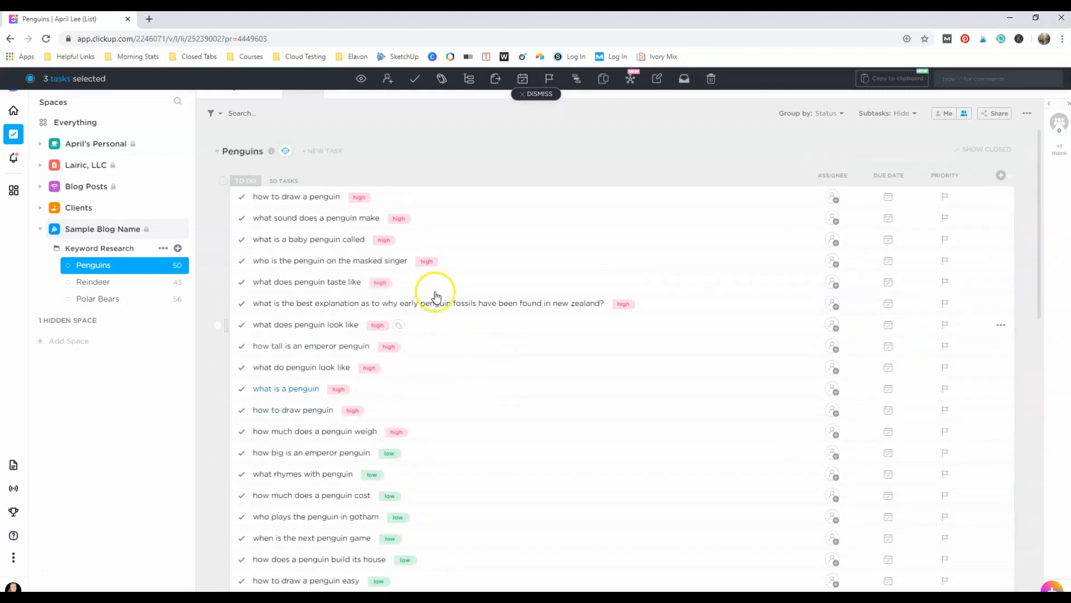
scroll(399, 360, down, 7)
scroll(400, 364, down, 5)
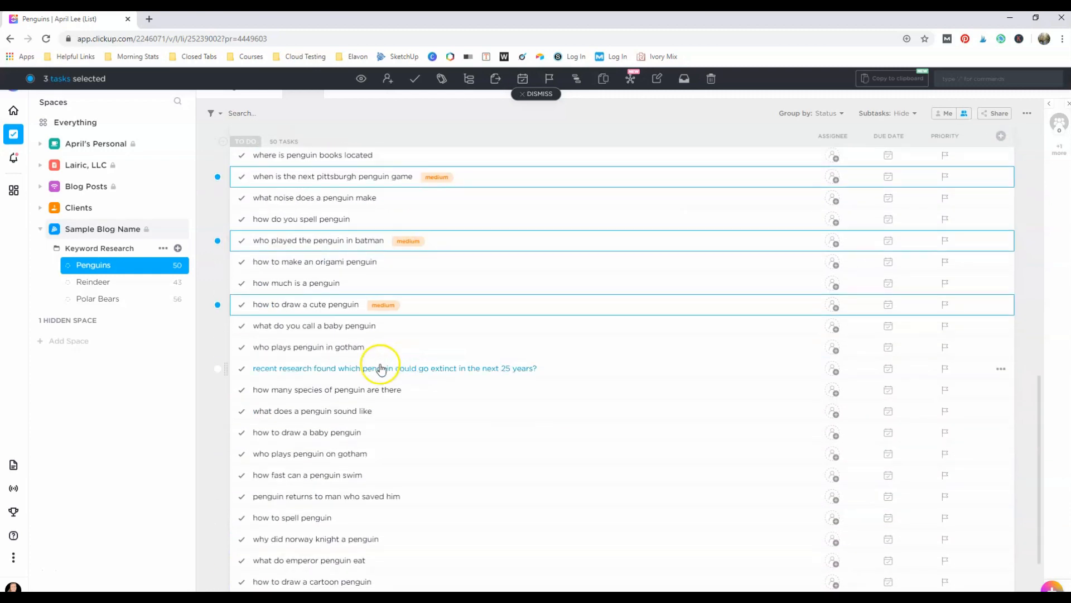
In the Reindeer list, tag the 11 tasks from "how long is rudolph the red nosed reindeer" to "what are santa's reindeer names" as low.
click(95, 282)
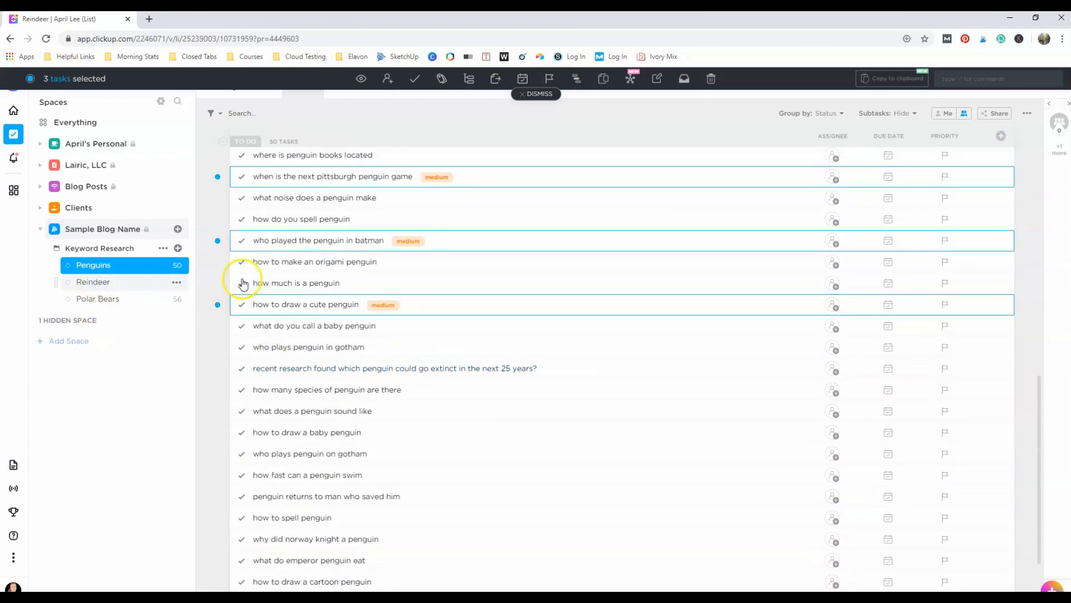
click(124, 281)
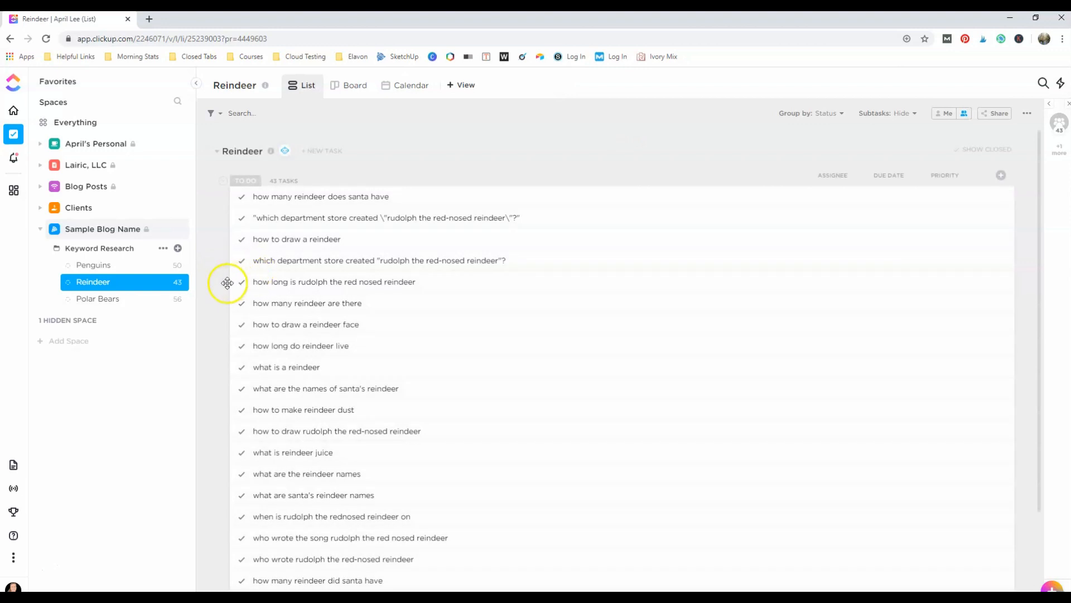
click(217, 283)
shift+click(217, 495)
click(442, 78)
click(448, 147)
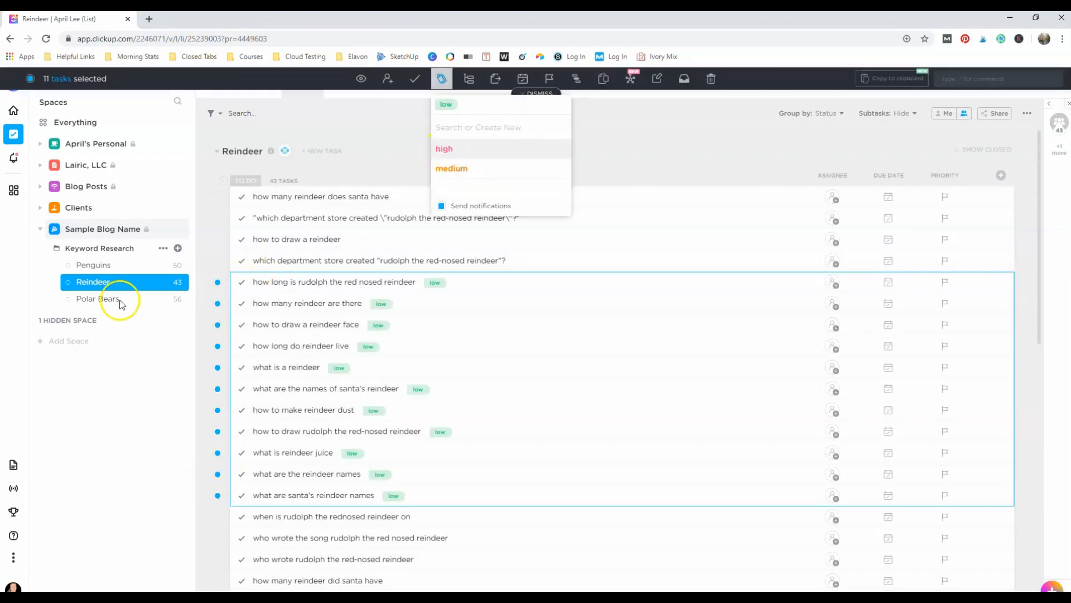
In the Polar Bears list, tag "how big is a polar bear", "what color is a polar bear" and "how tall is a polar bear on its hind legs" as low.
click(120, 303)
click(218, 283)
click(217, 410)
click(218, 516)
click(442, 79)
click(445, 148)
click(414, 191)
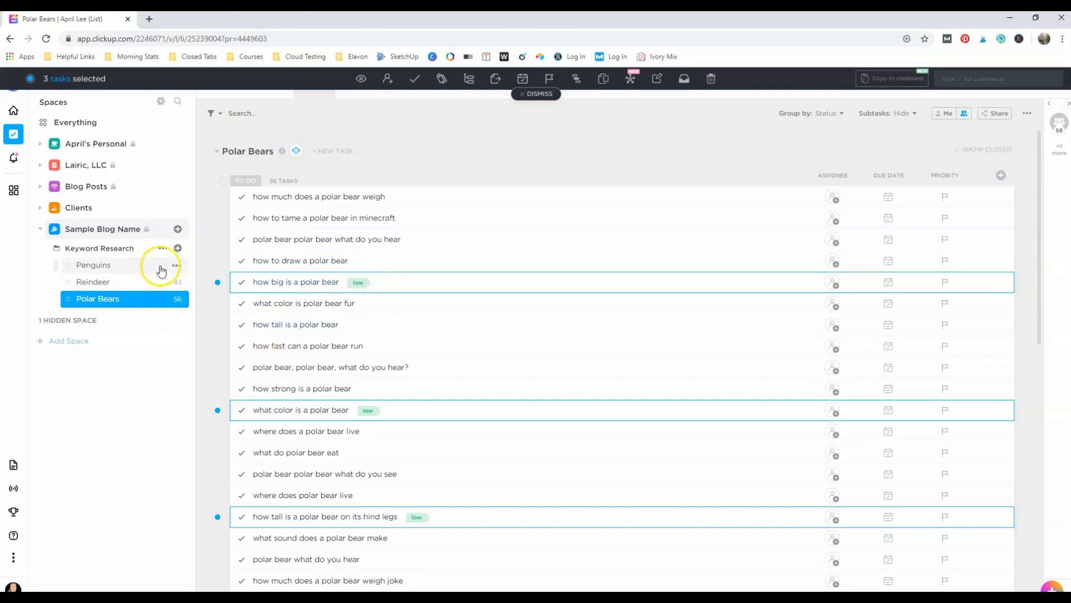
Add the description "this is a book" to the task "polar bear polar bear what do you hear" and close the task.
click(270, 252)
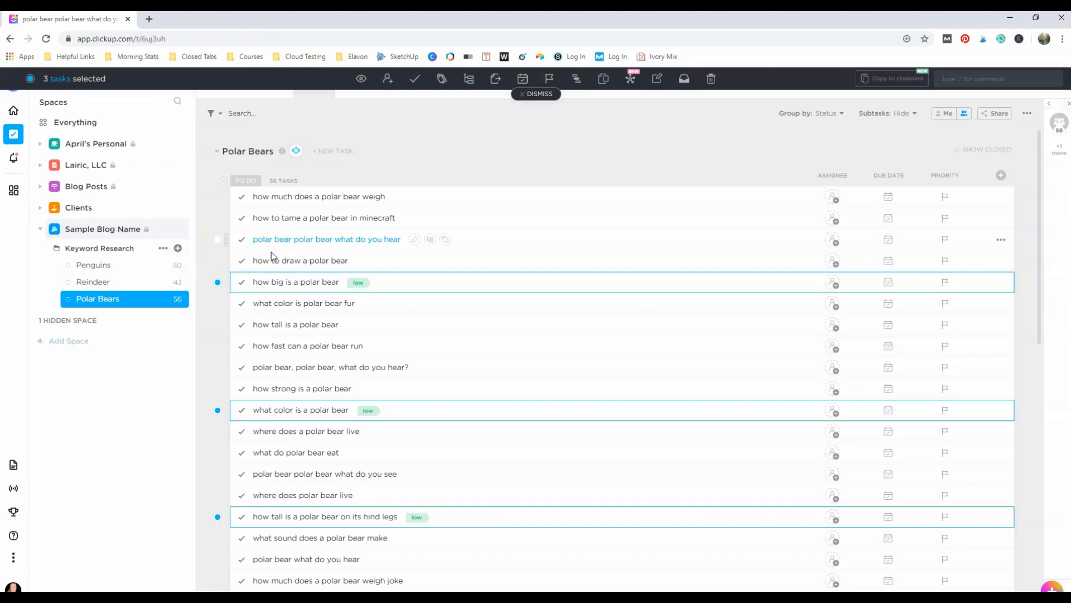
click(253, 270)
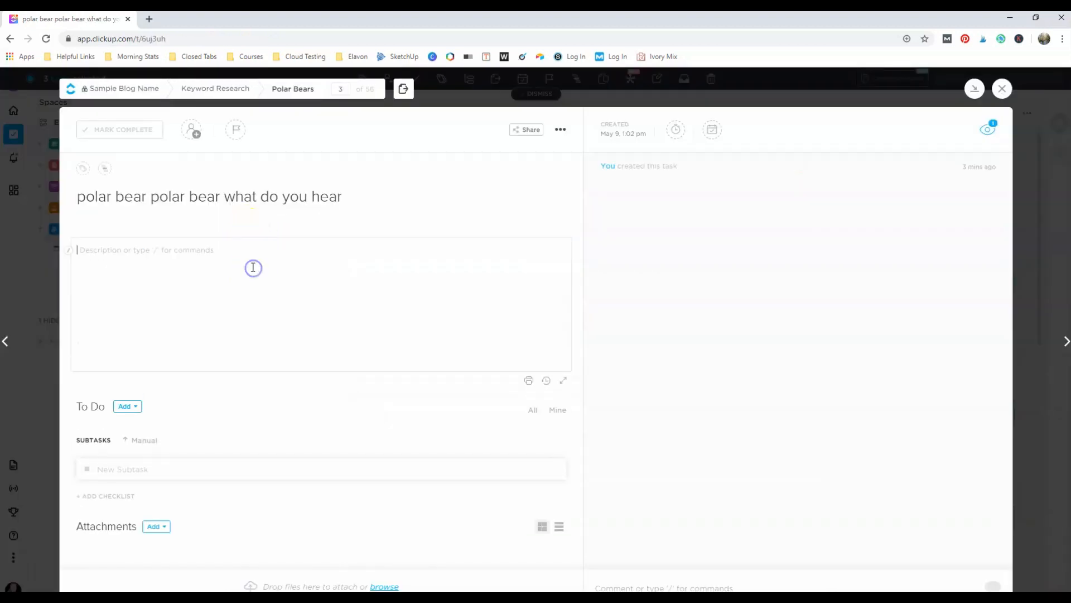
text(this is a book)
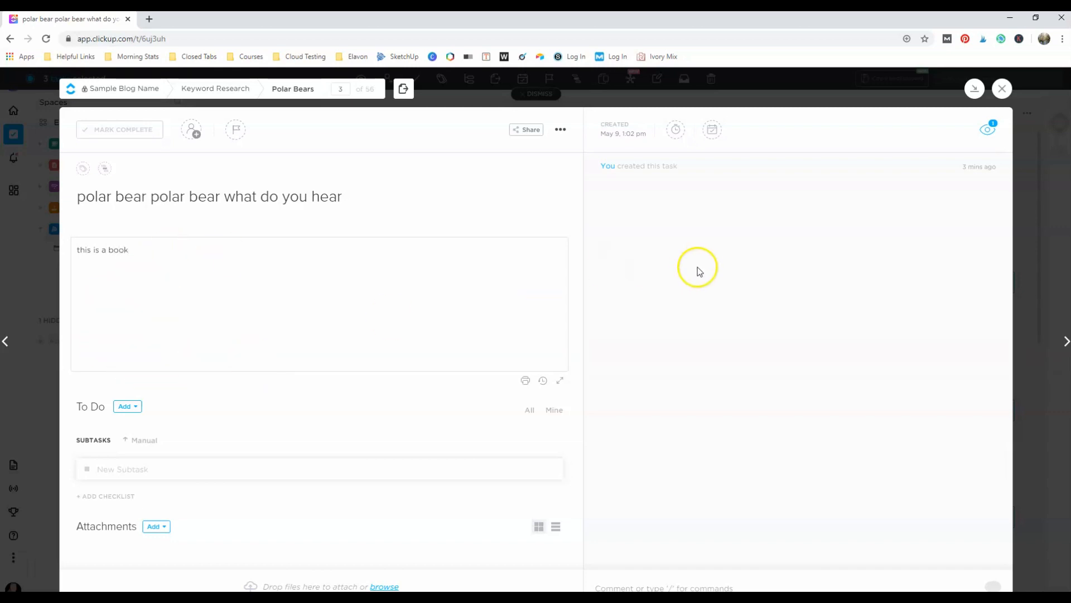
click(1001, 89)
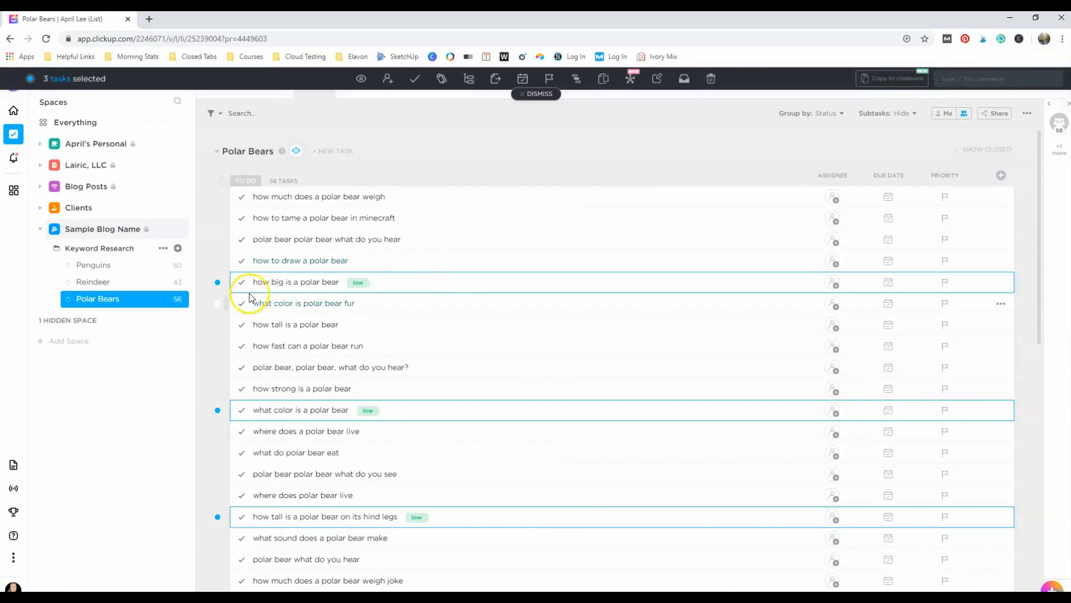
Start a new folder named "In Progress" in the Sample Blog Name space.
mouse_move(156, 234)
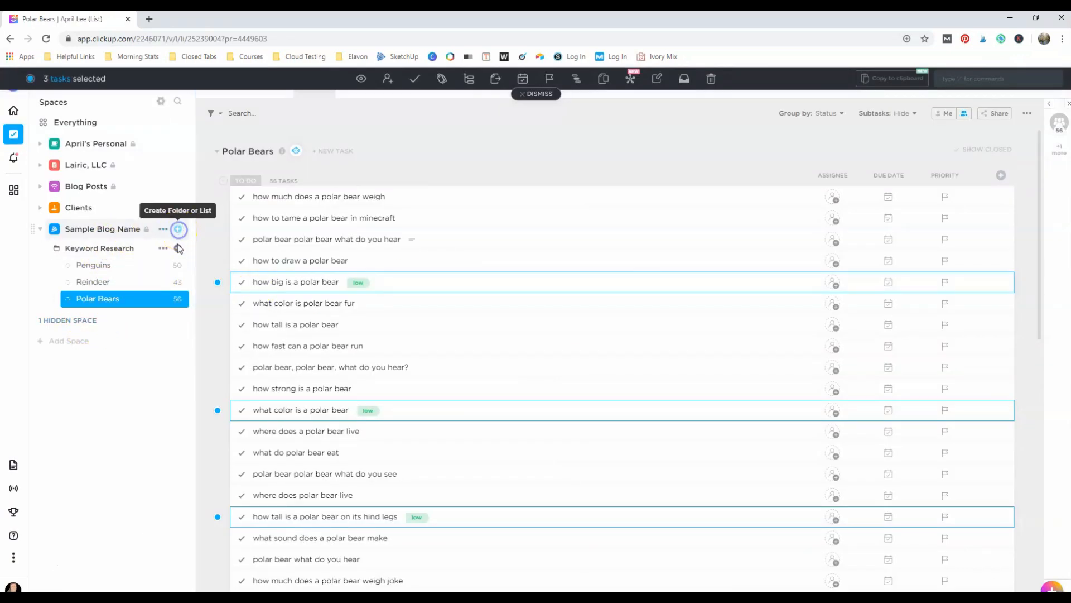
click(178, 229)
click(216, 283)
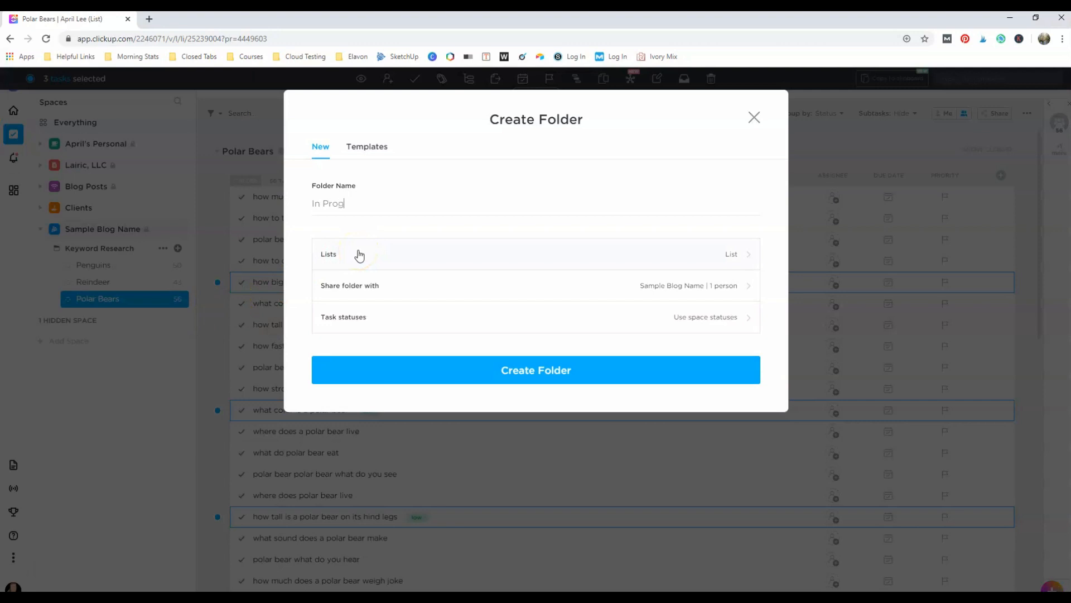
Replace the folder's default list with In Progress, Needs Pins and Needs Review, and create the folder.
click(366, 254)
click(373, 258)
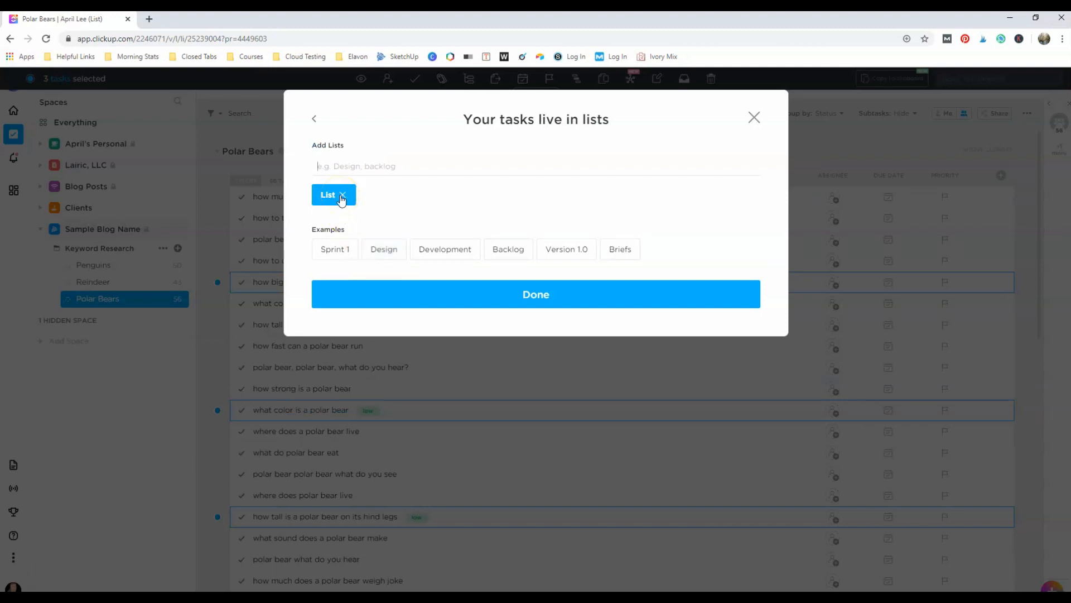
click(367, 208)
click(343, 194)
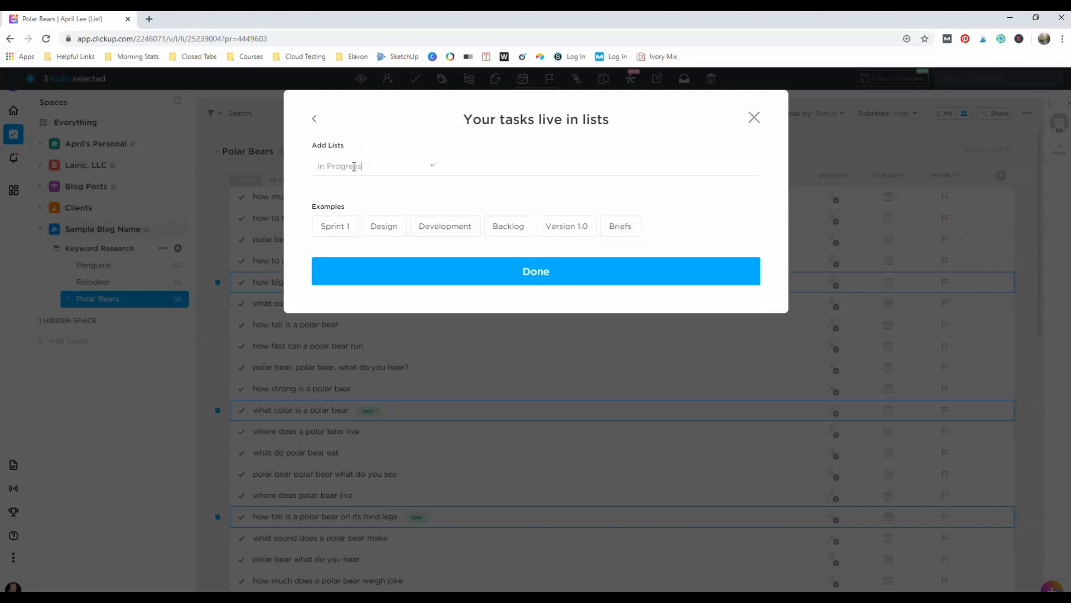
key(Return)
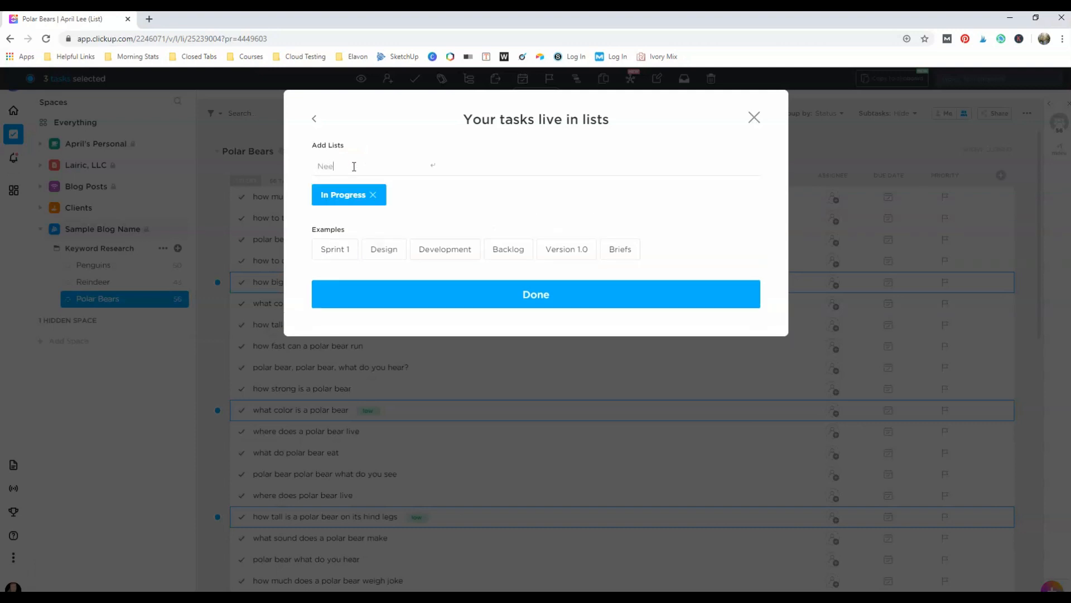
key(Return)
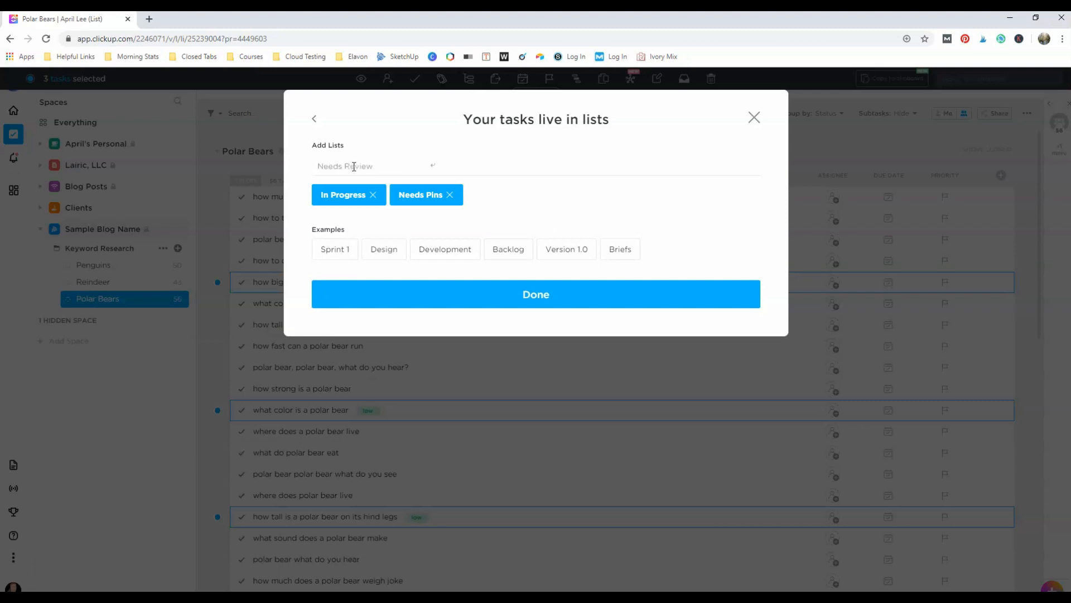
text(Needs Review)
key(Return)
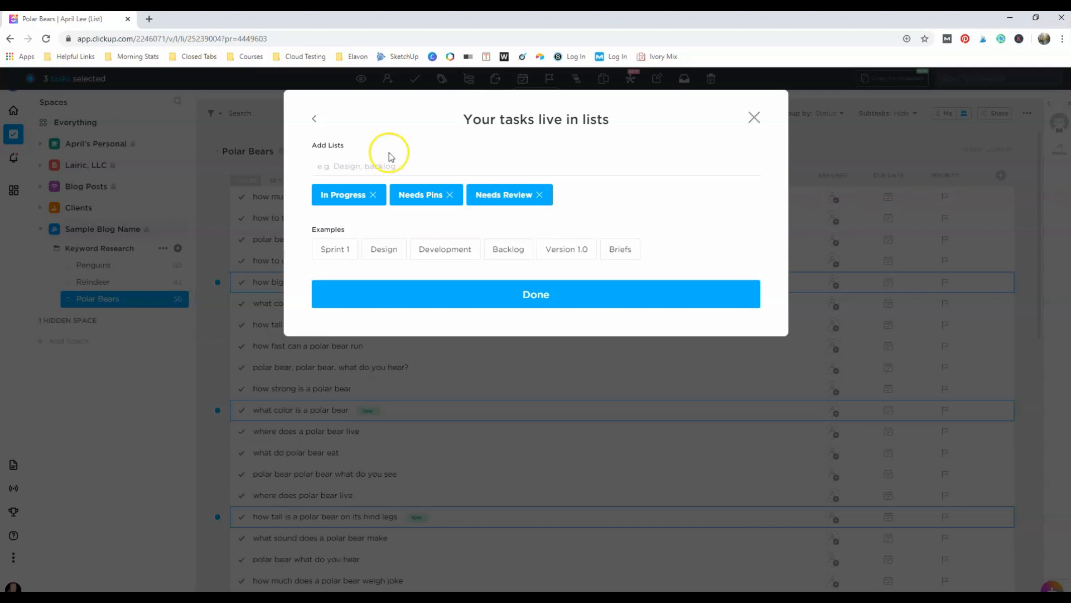
click(524, 294)
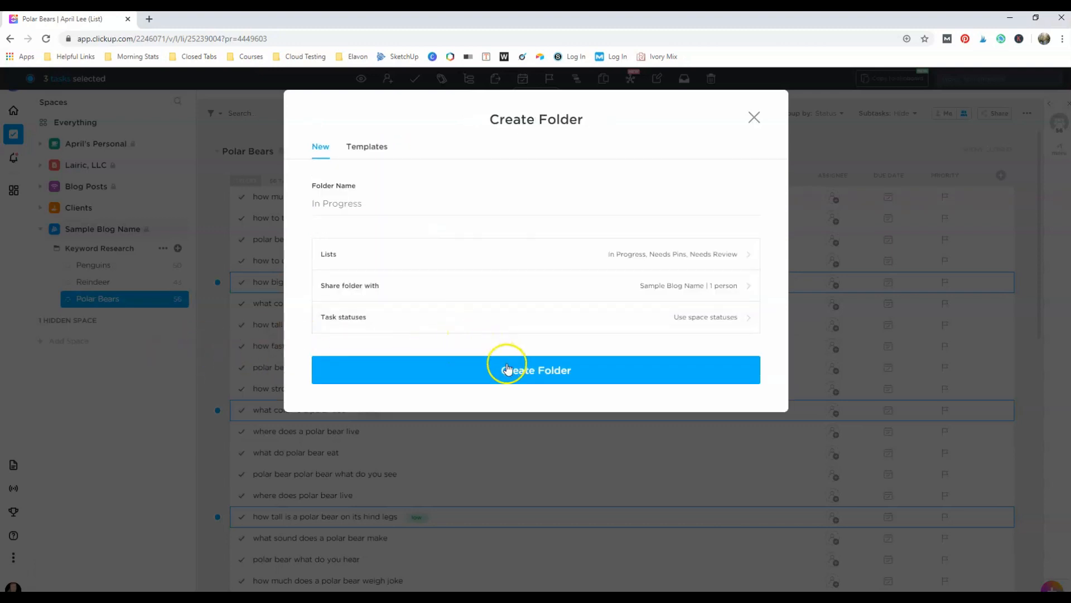
click(525, 375)
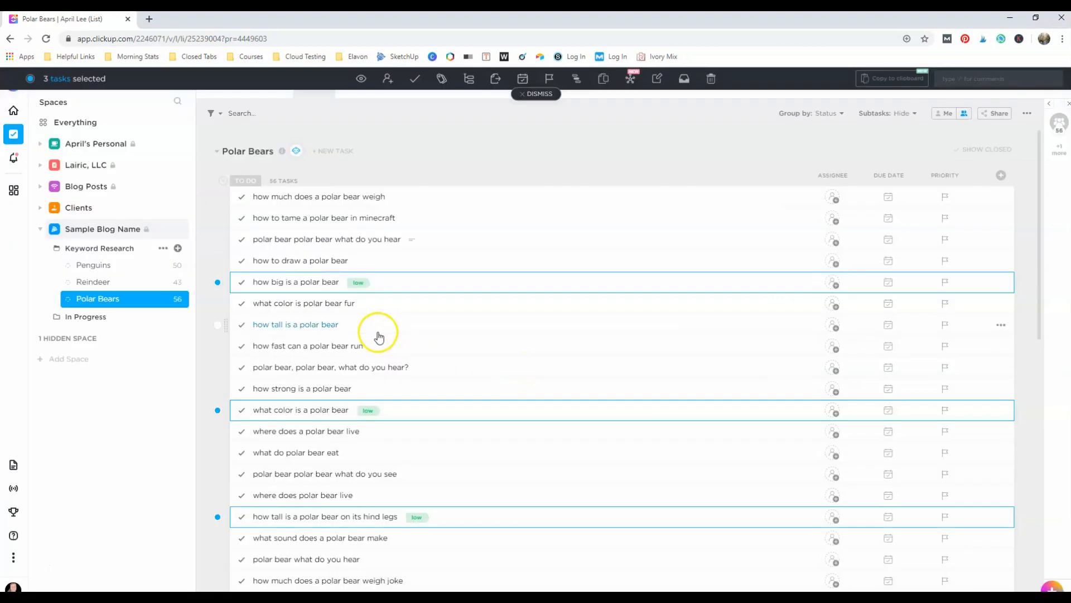
Switch the In Progress list inside the In Progress folder from space statuses to custom statuses.
click(84, 317)
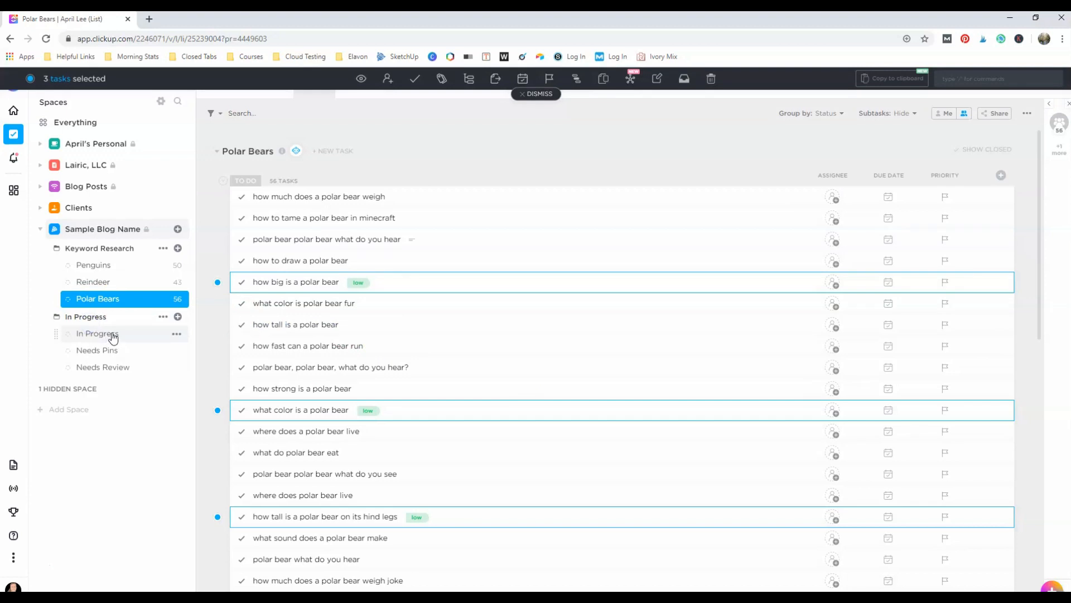
click(175, 334)
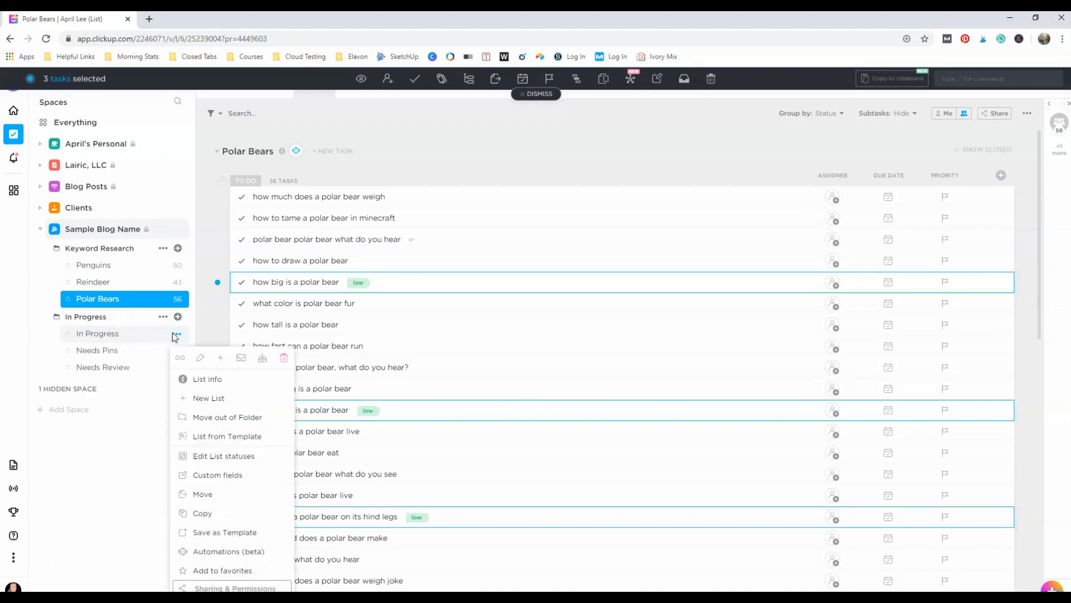
click(224, 455)
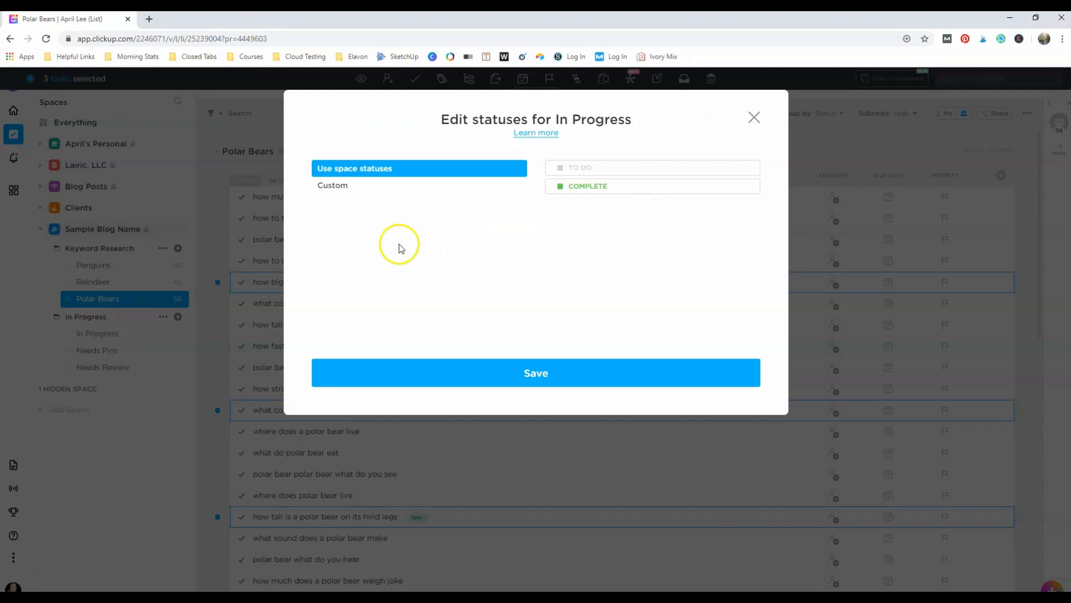
click(348, 186)
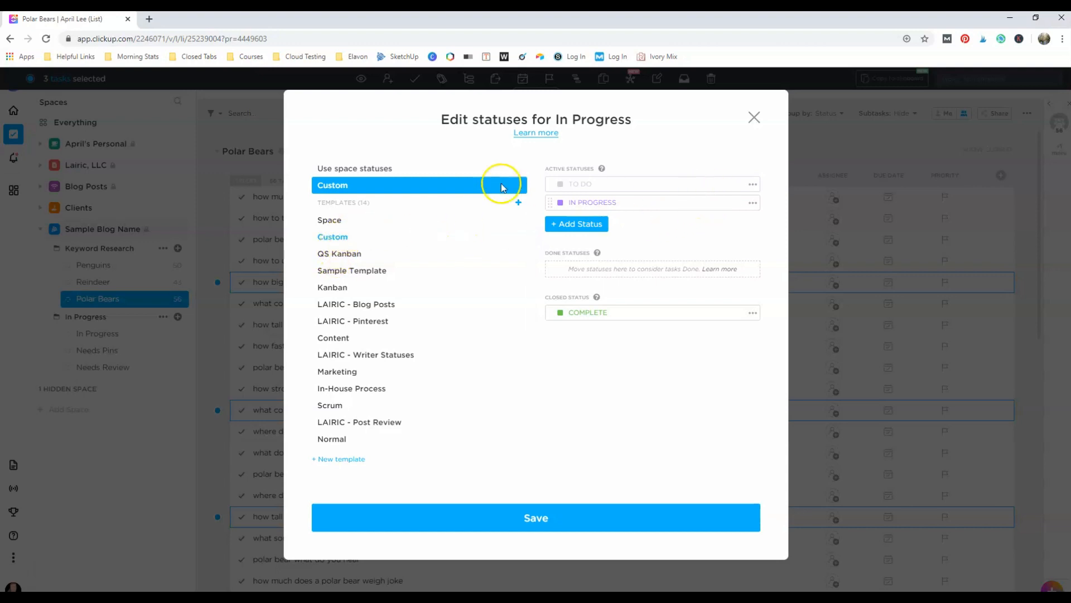
Rename the To Do status as "Needs to be written".
click(754, 185)
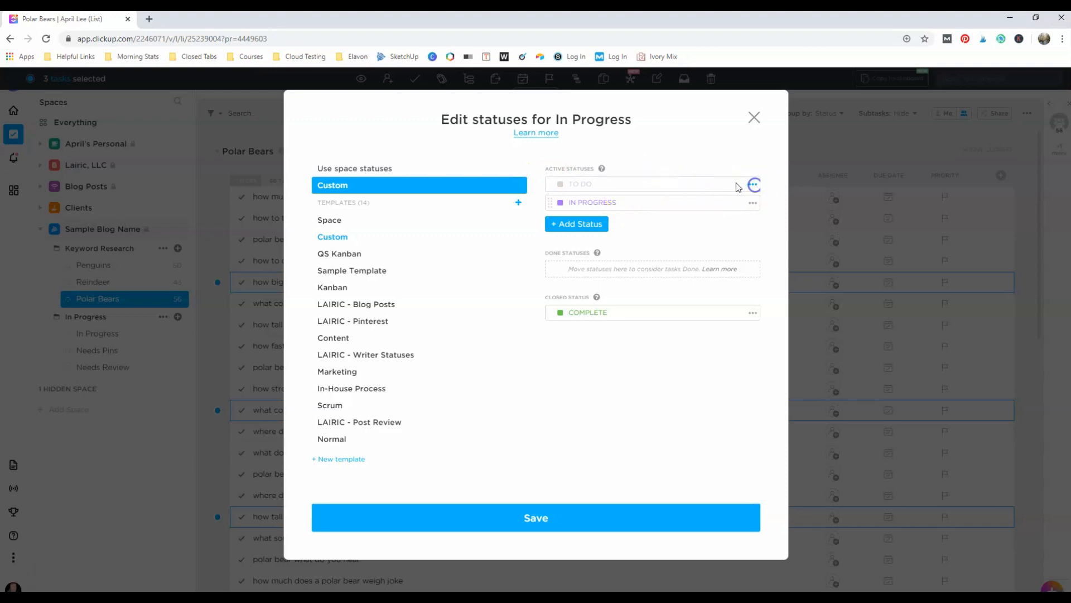
click(766, 205)
drag(643, 186, 559, 182)
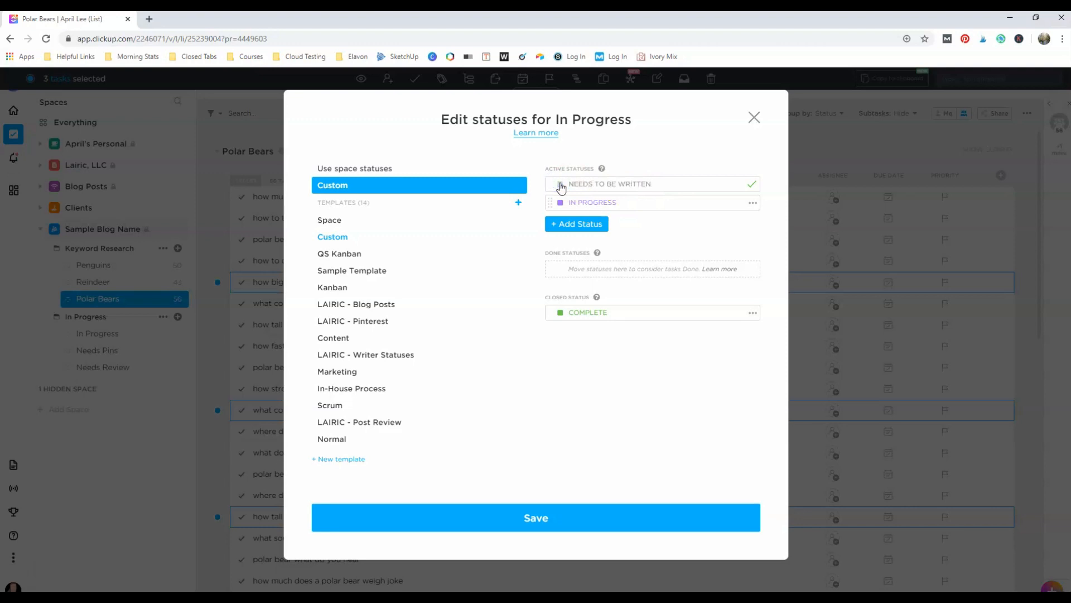
Add an active status named "Ready to edit" below In Progress.
click(584, 224)
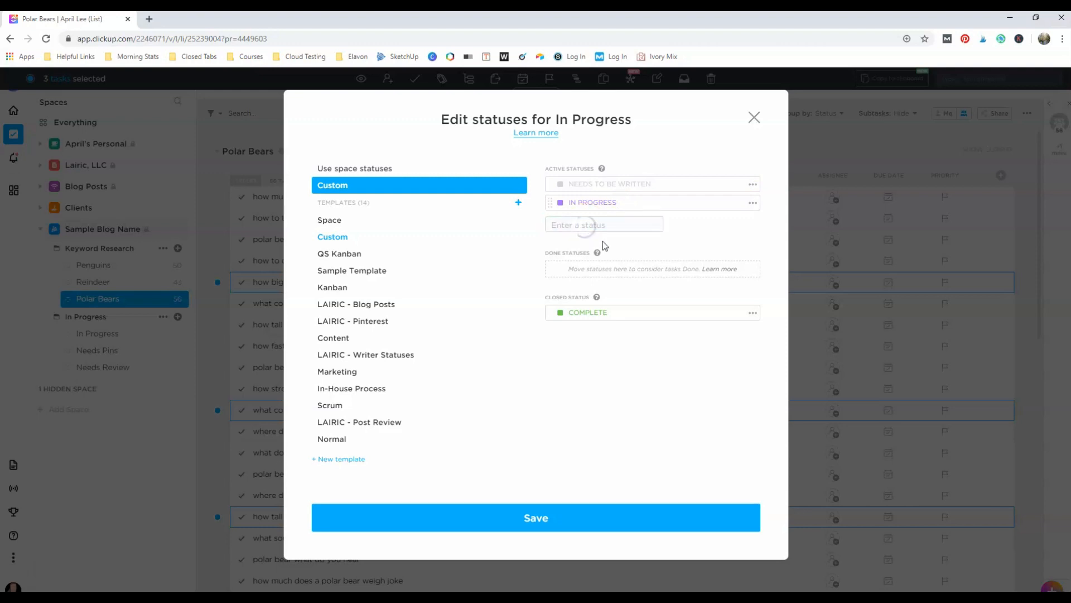
text(Read)
key(BackSpace)
key(BackSpace)
key(BackSpace)
key(BackSpace)
text(y to edit)
key(Return)
Change the color of the "Ready to edit" status to red.
click(589, 222)
click(592, 222)
click(596, 222)
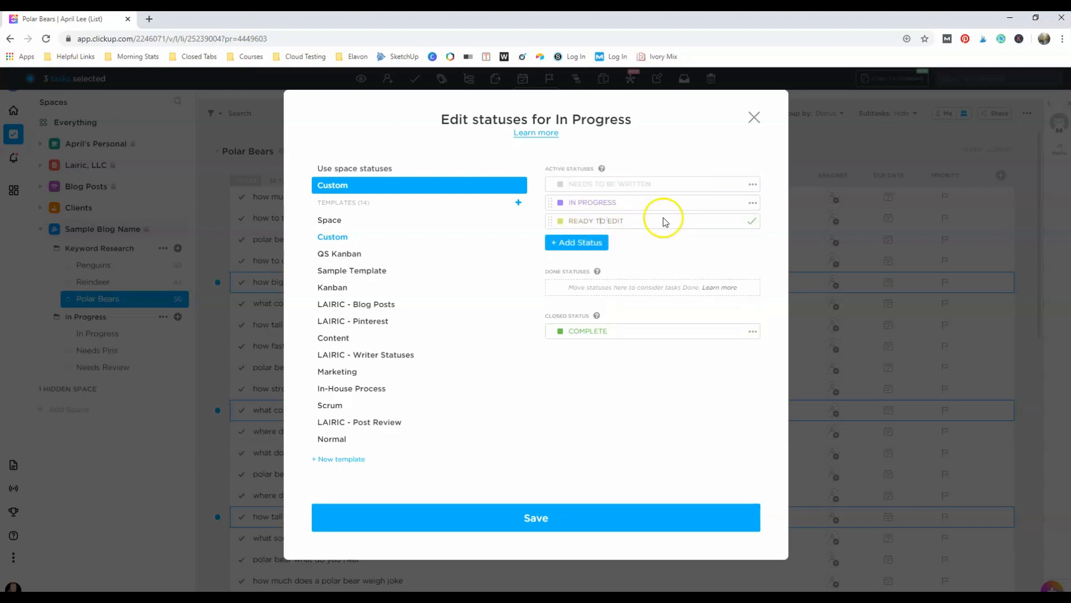
click(751, 221)
click(753, 222)
click(753, 223)
click(753, 222)
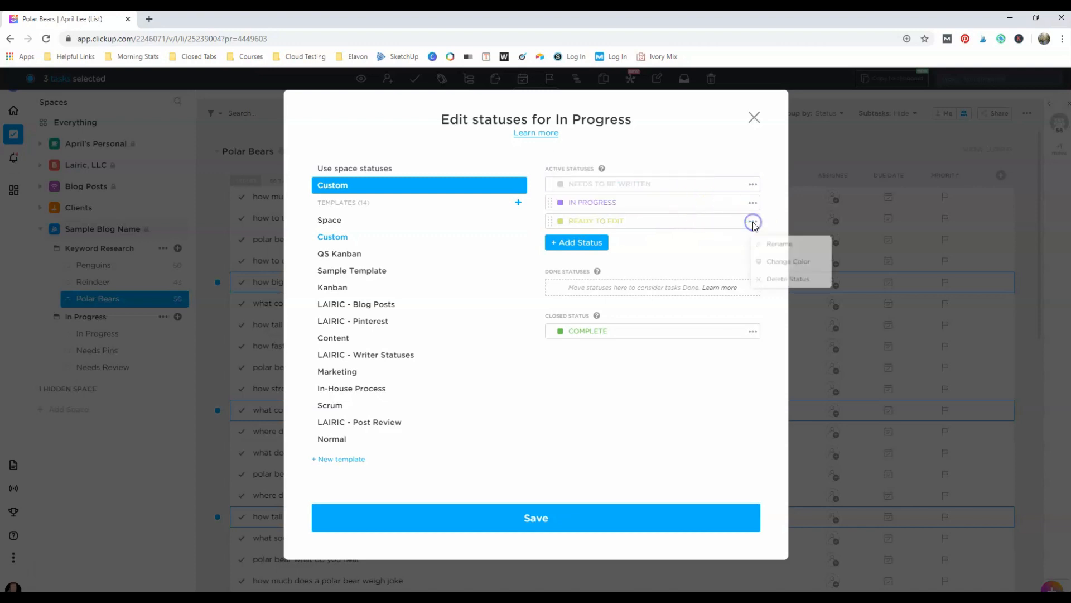
click(773, 260)
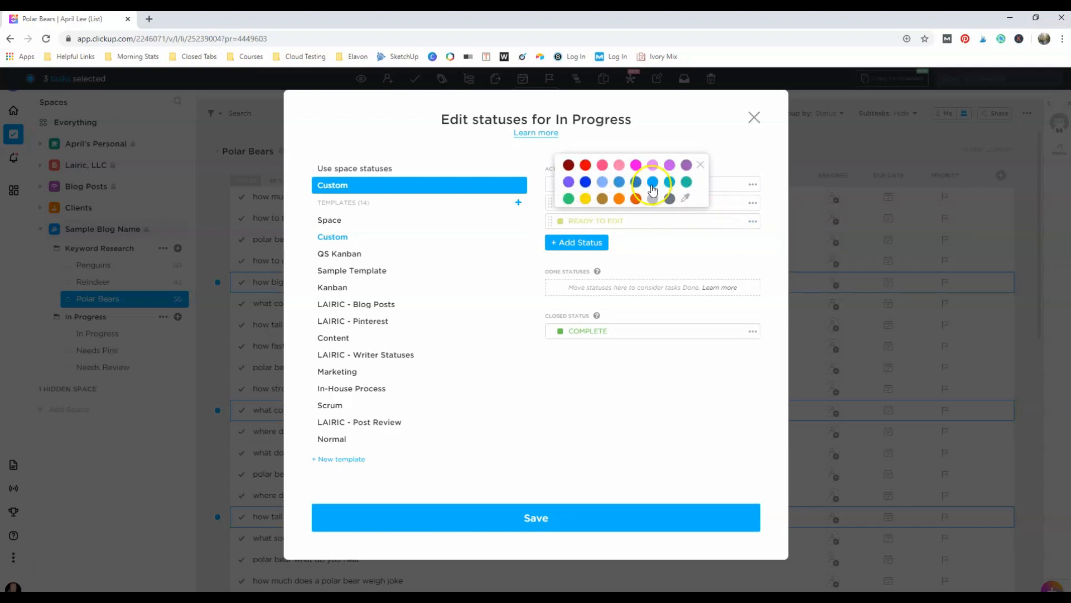
click(677, 237)
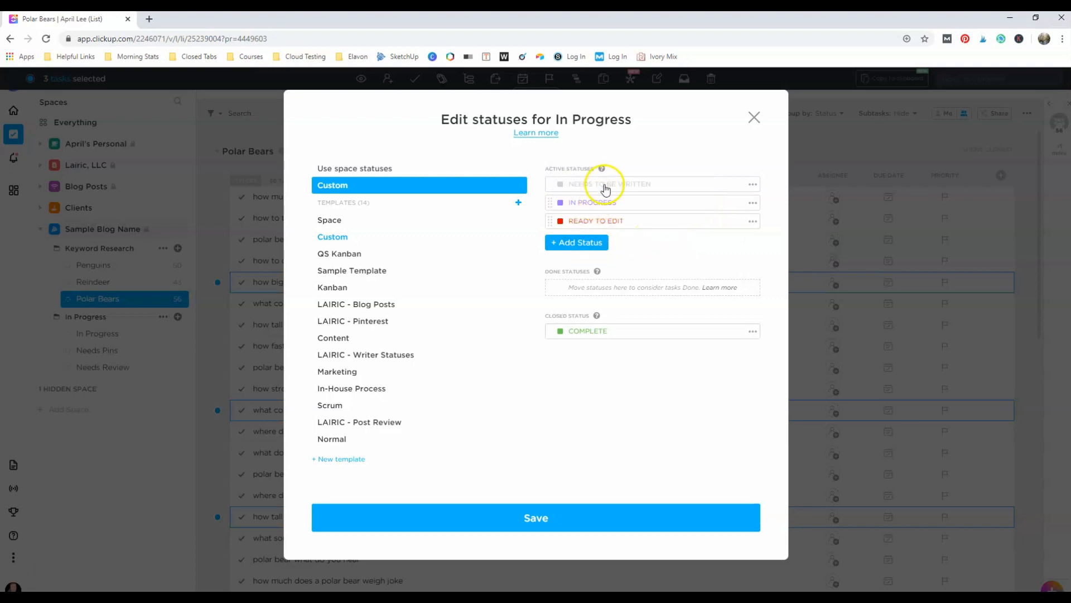
Add an active status named "Ready for Pictures" and color it orange.
click(593, 242)
text(Ready for Pictures)
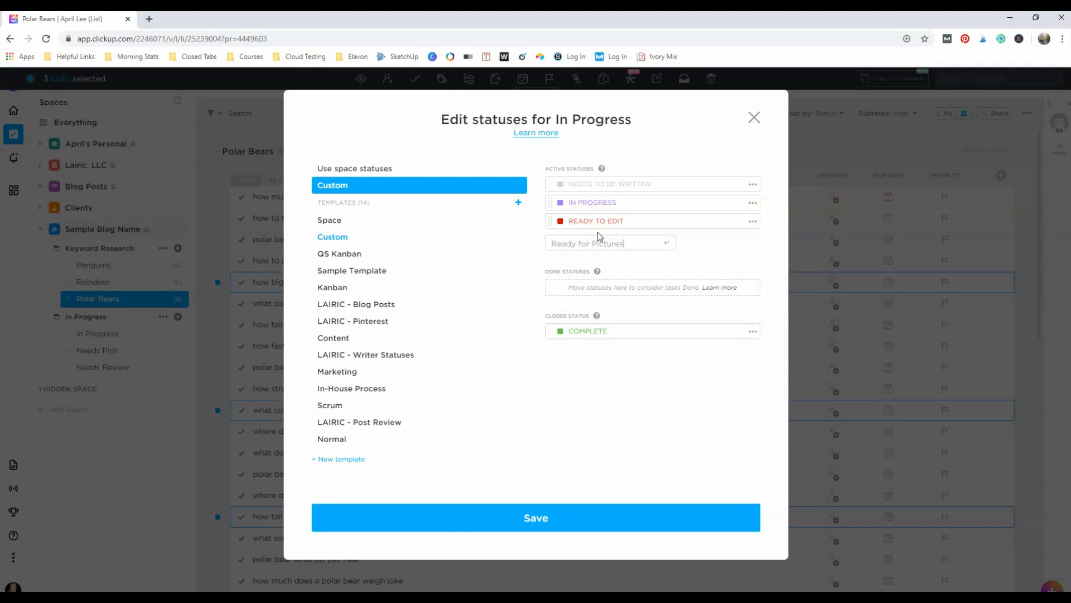
key(Return)
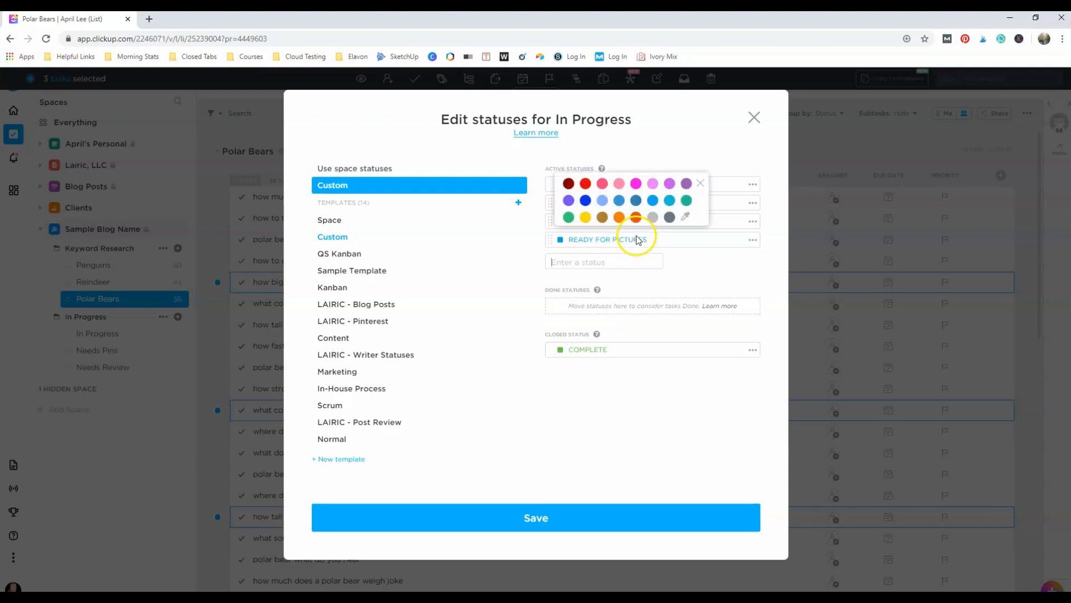
click(619, 221)
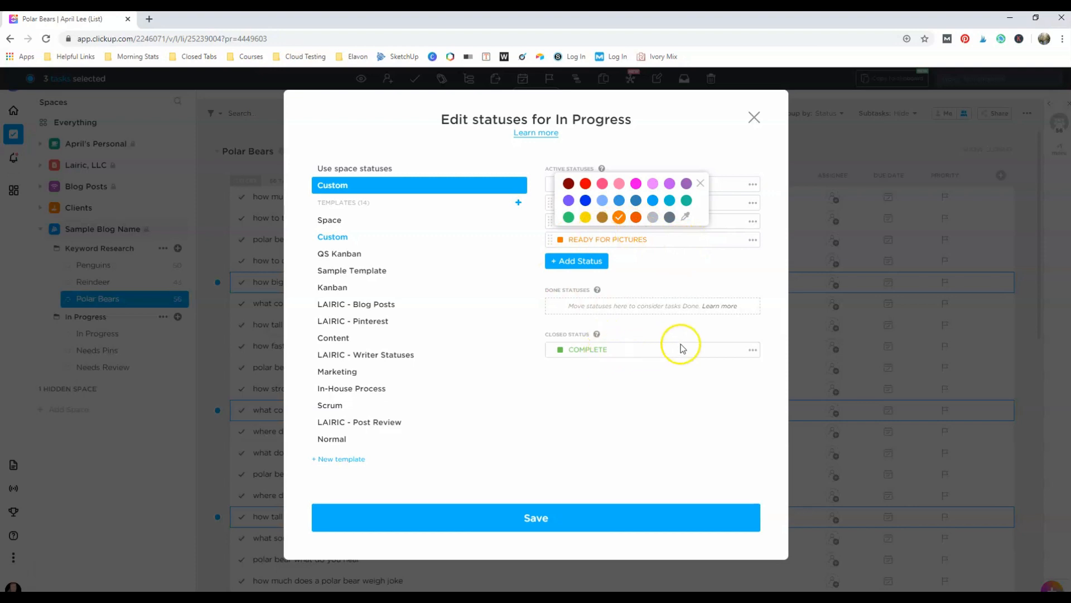
Rename the closed status as "Published", save the custom statuses and open the In Progress list.
click(753, 350)
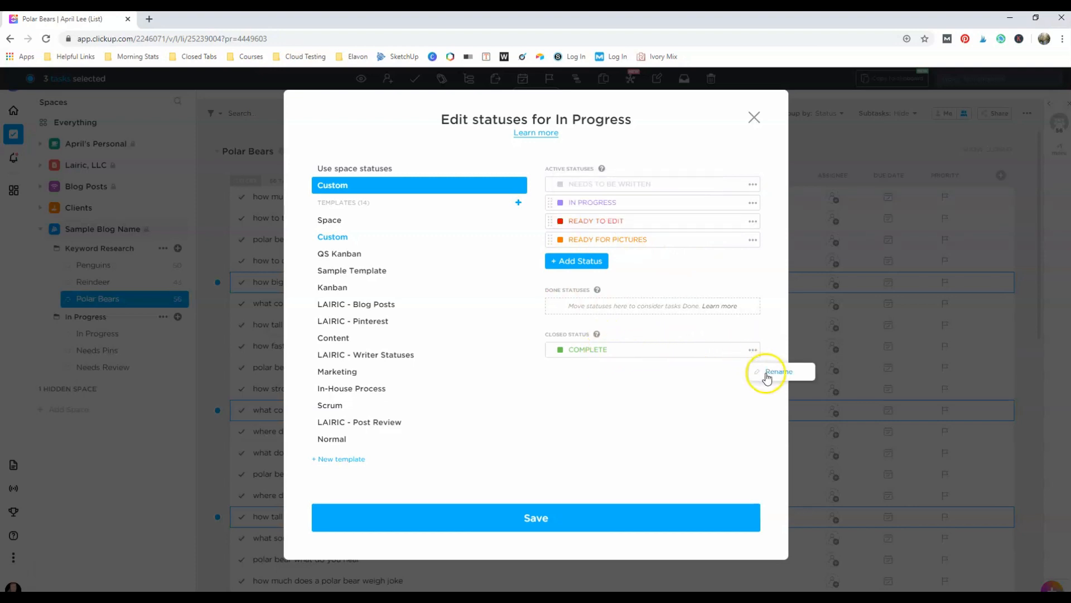
click(767, 372)
double_click(568, 350)
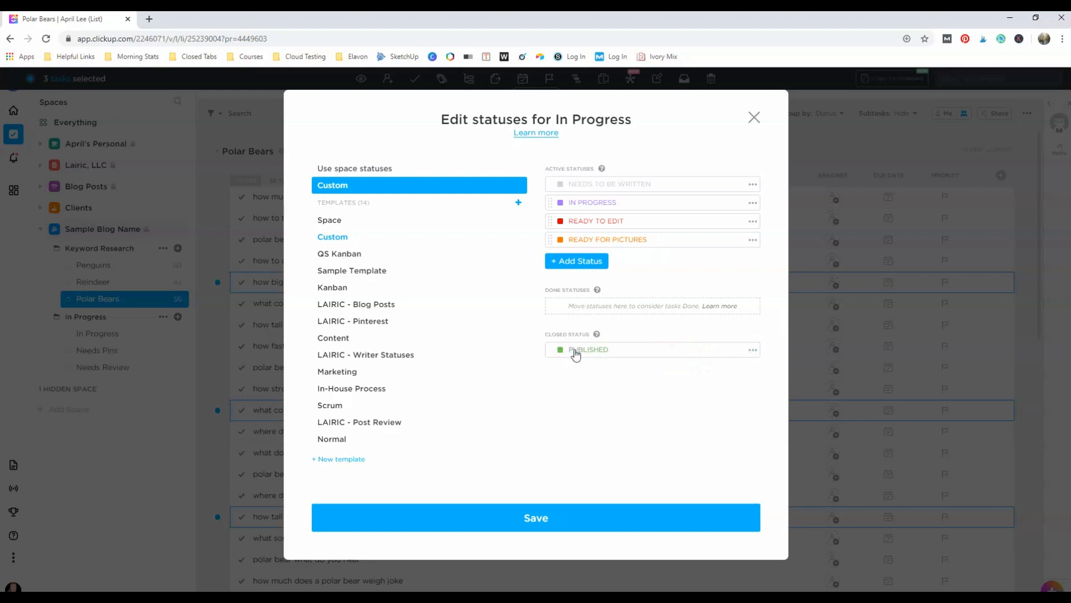
click(590, 509)
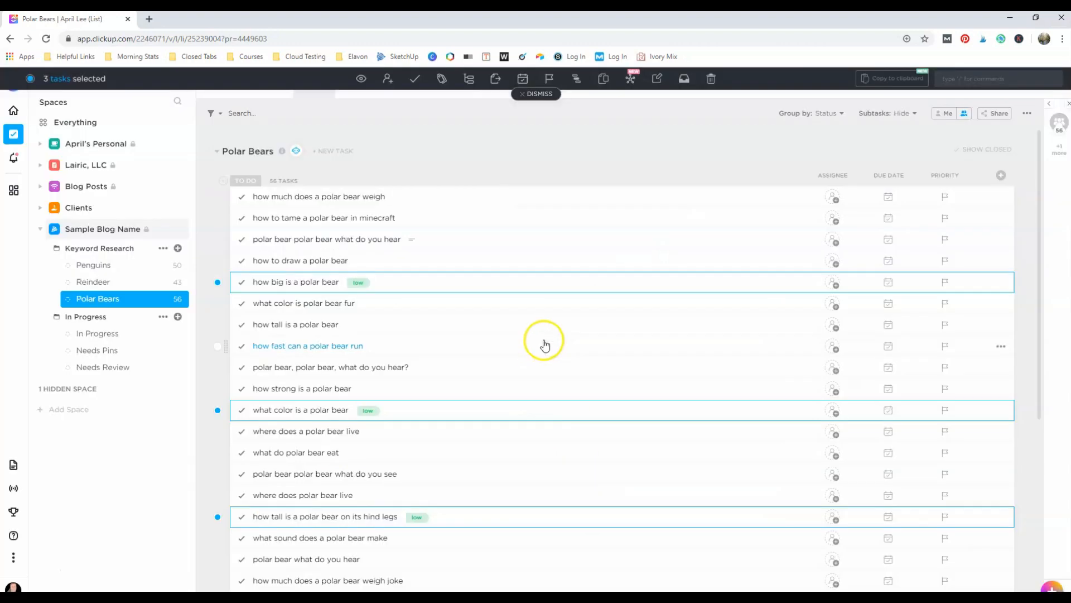
click(124, 335)
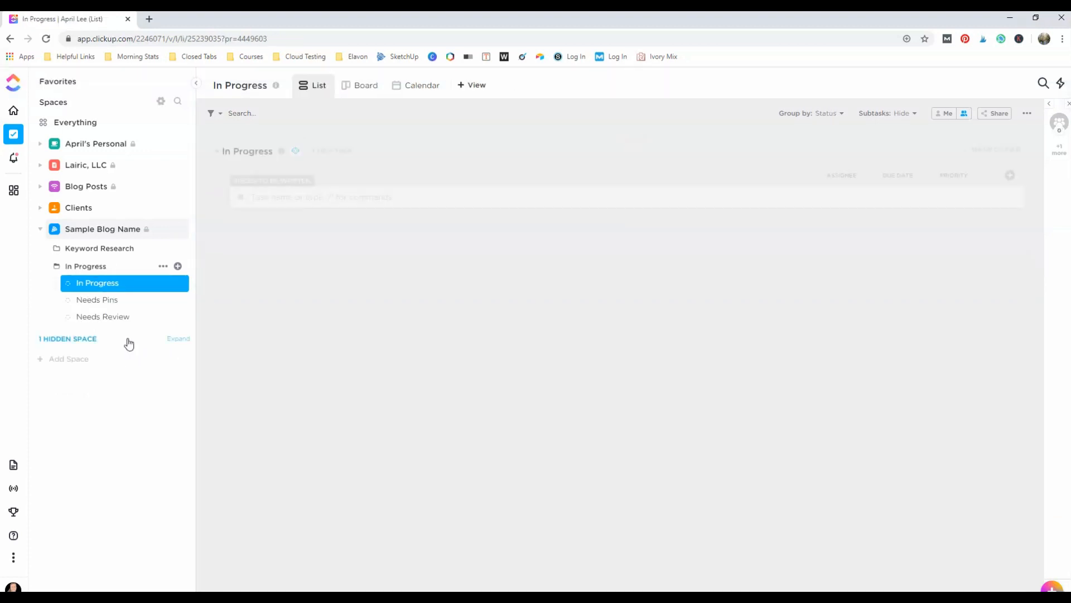
Show the In Progress list as a board to view its custom status columns.
click(355, 82)
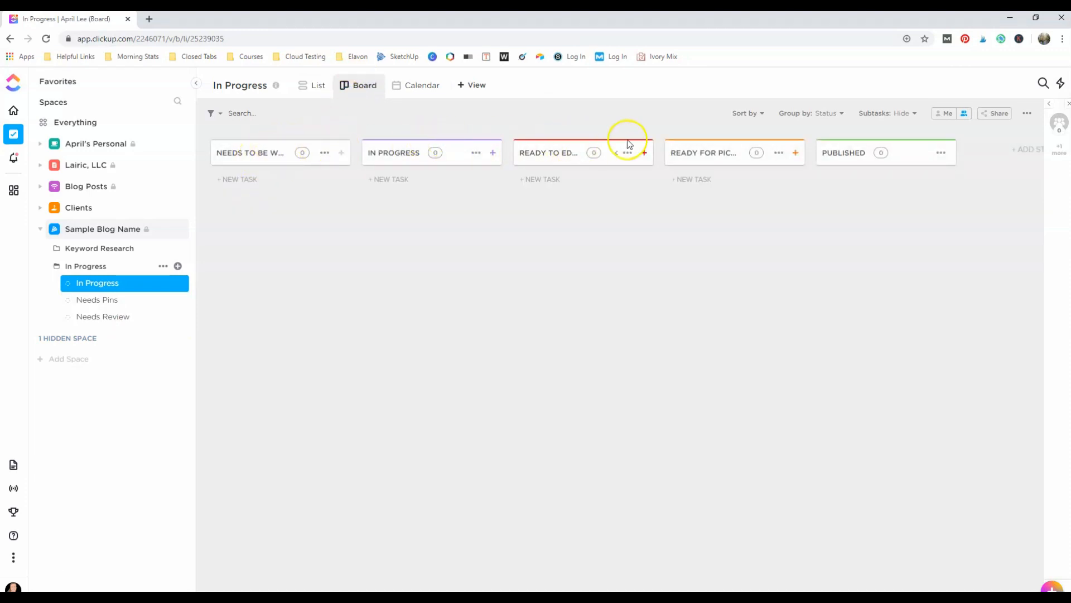
Apply the "LAIRIC - Pinterest" status template to the Needs Pins list and save it.
click(101, 301)
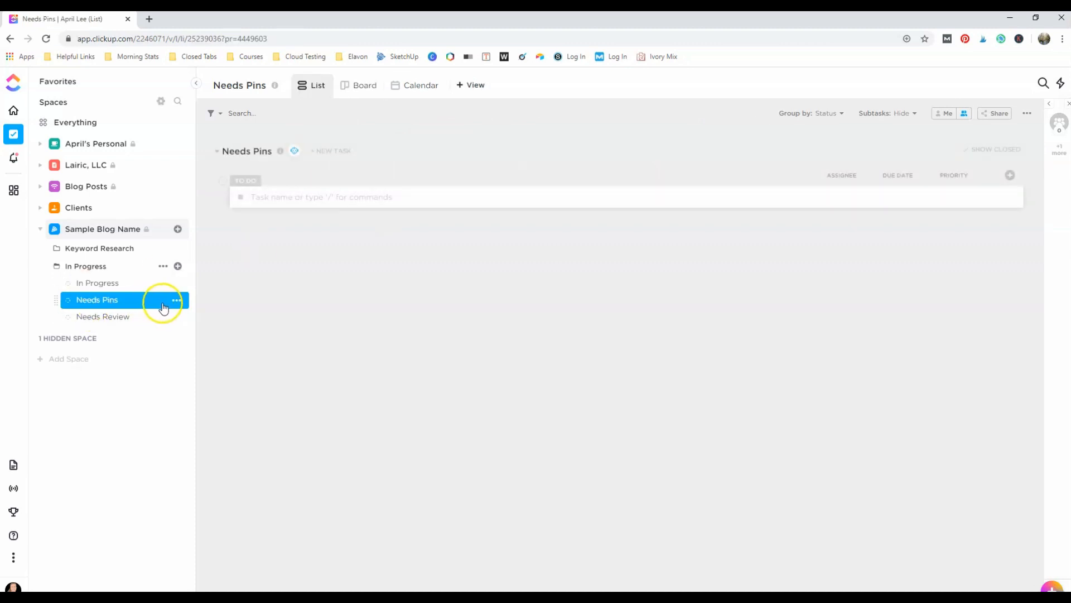
click(177, 301)
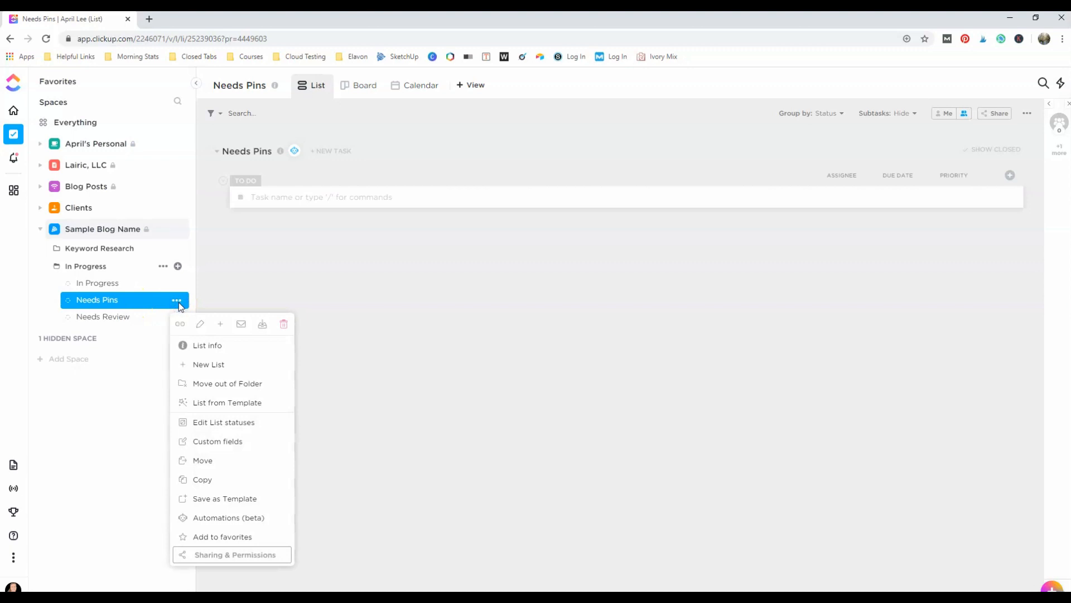
click(226, 423)
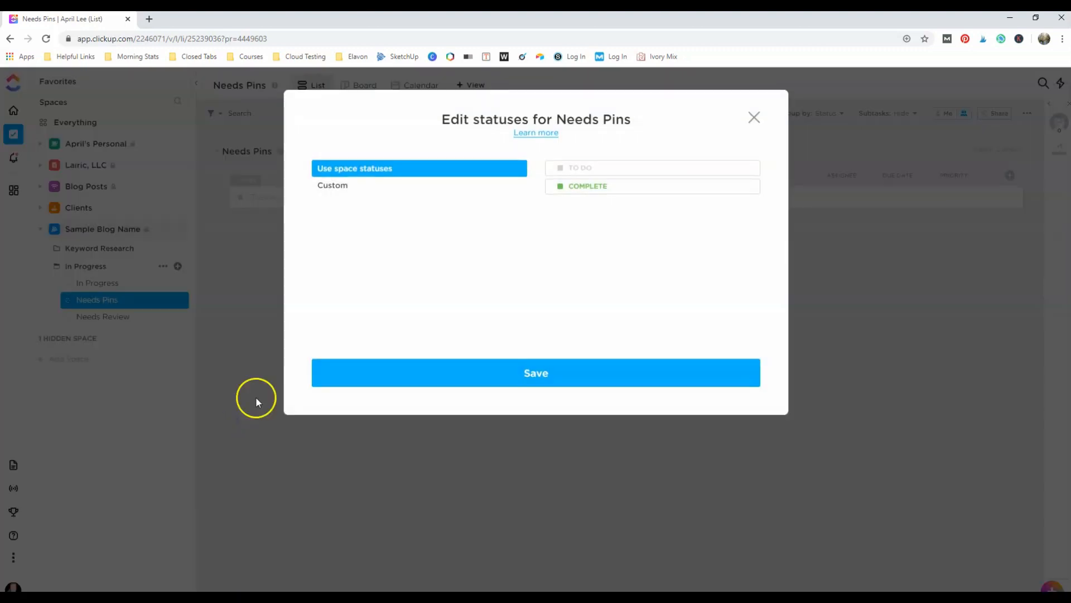
click(352, 185)
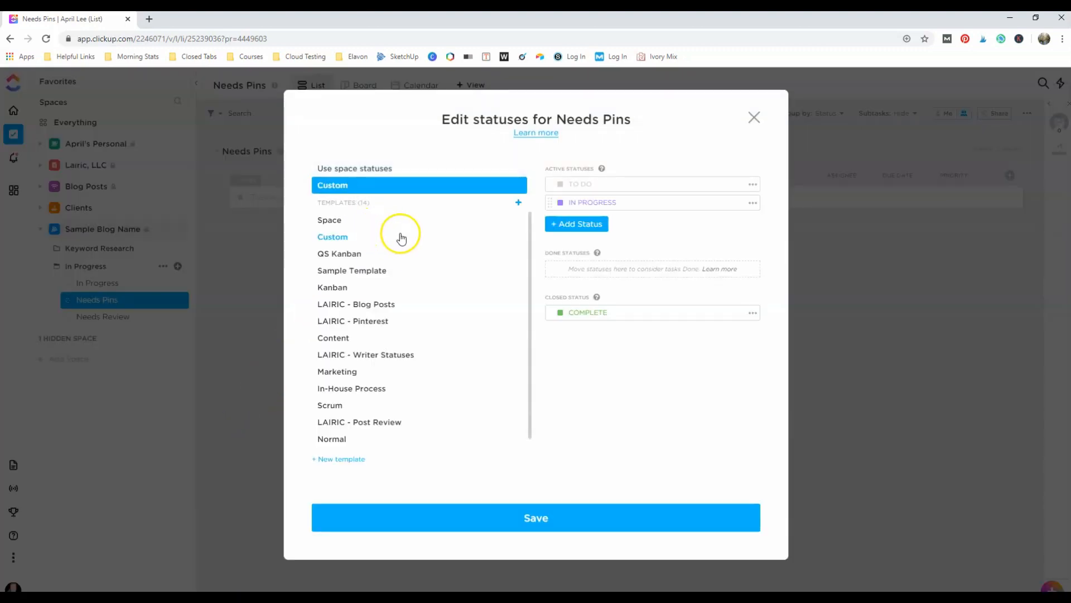
click(362, 320)
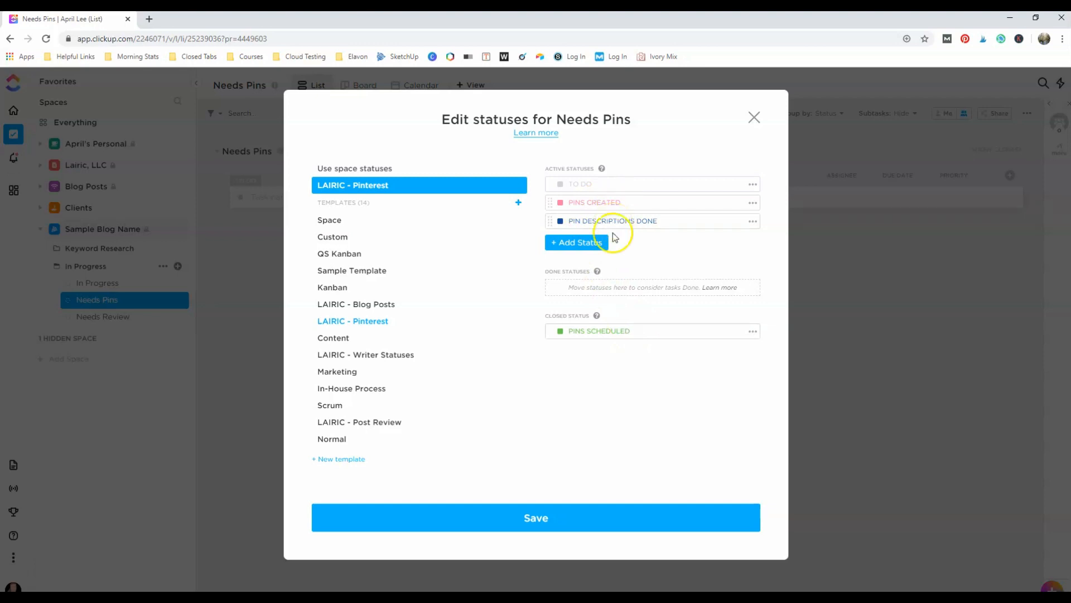
click(599, 516)
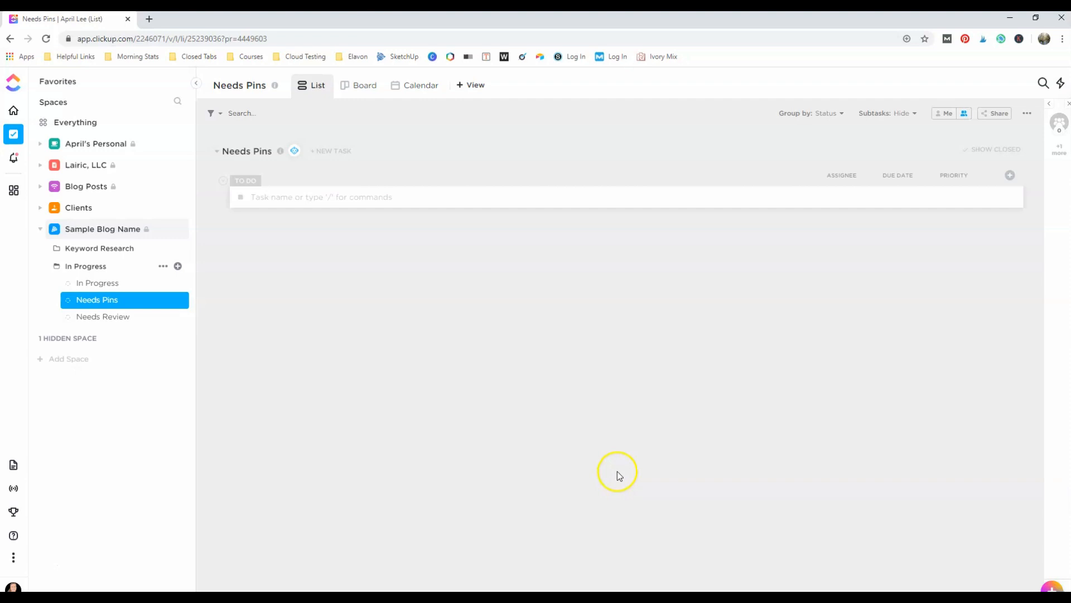
Switch the Needs Review list to custom statuses and delete its In Progress status.
click(131, 321)
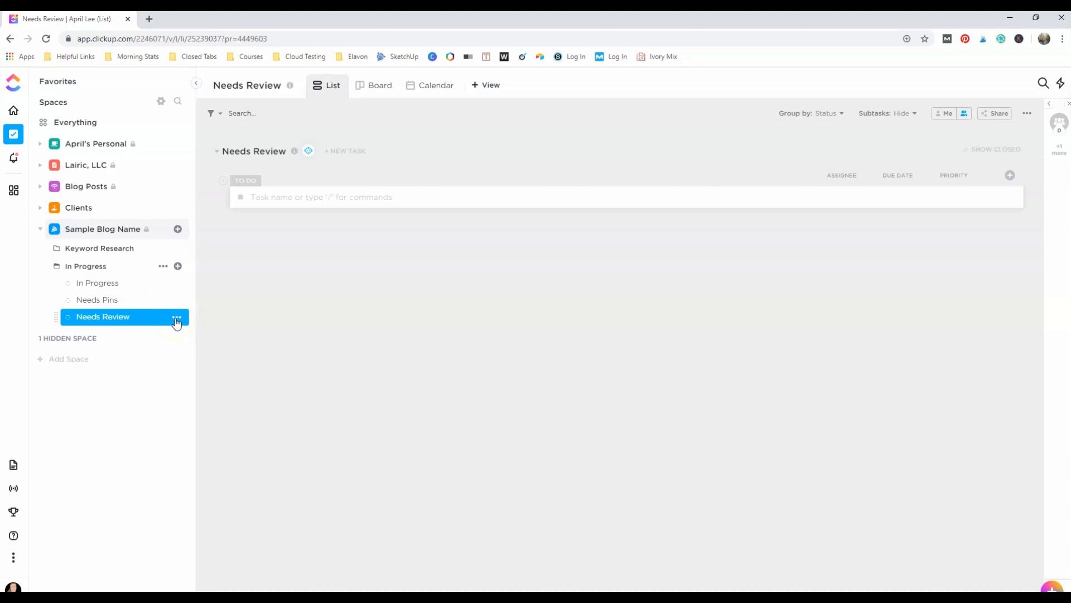
click(176, 318)
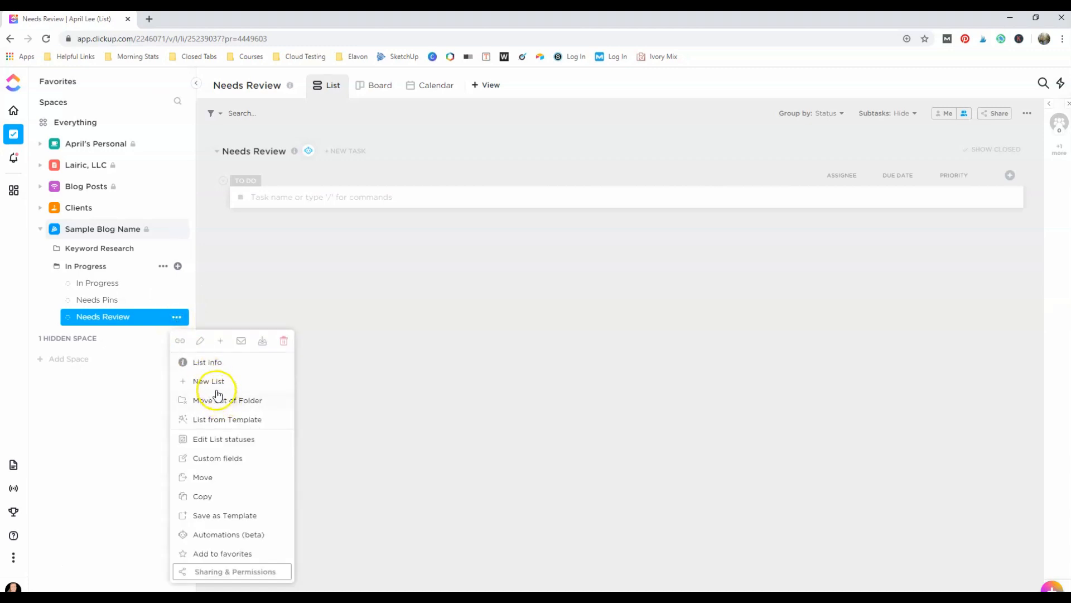
click(223, 460)
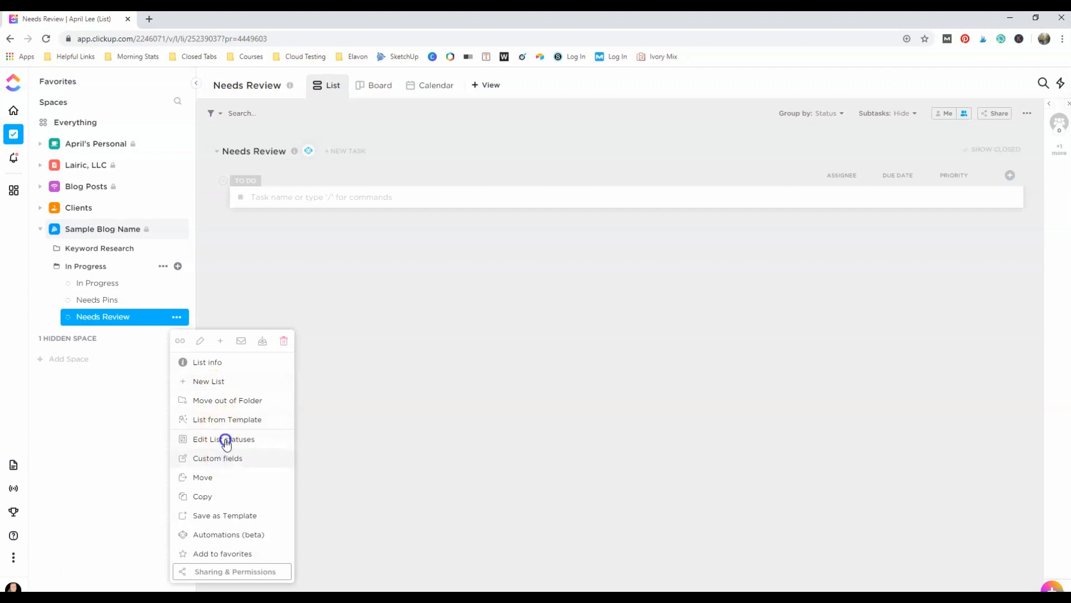
click(174, 317)
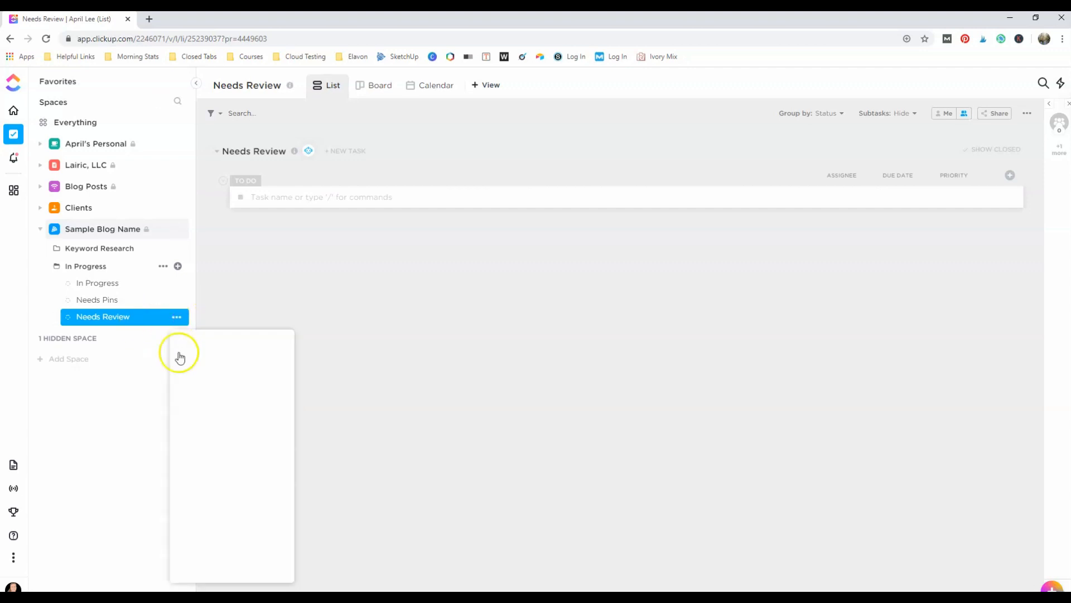
click(217, 445)
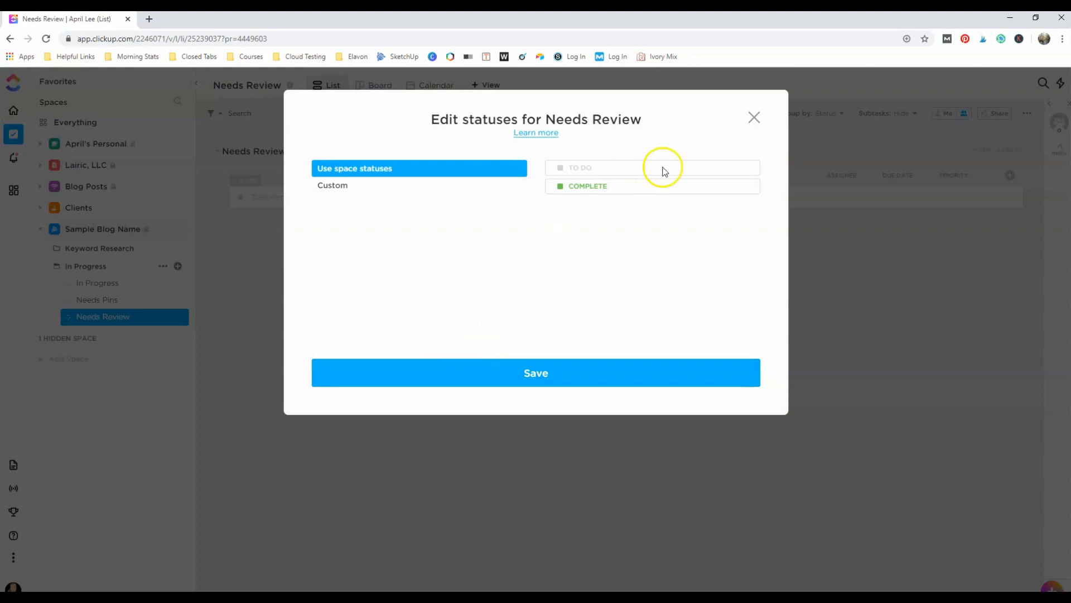
click(345, 187)
click(753, 202)
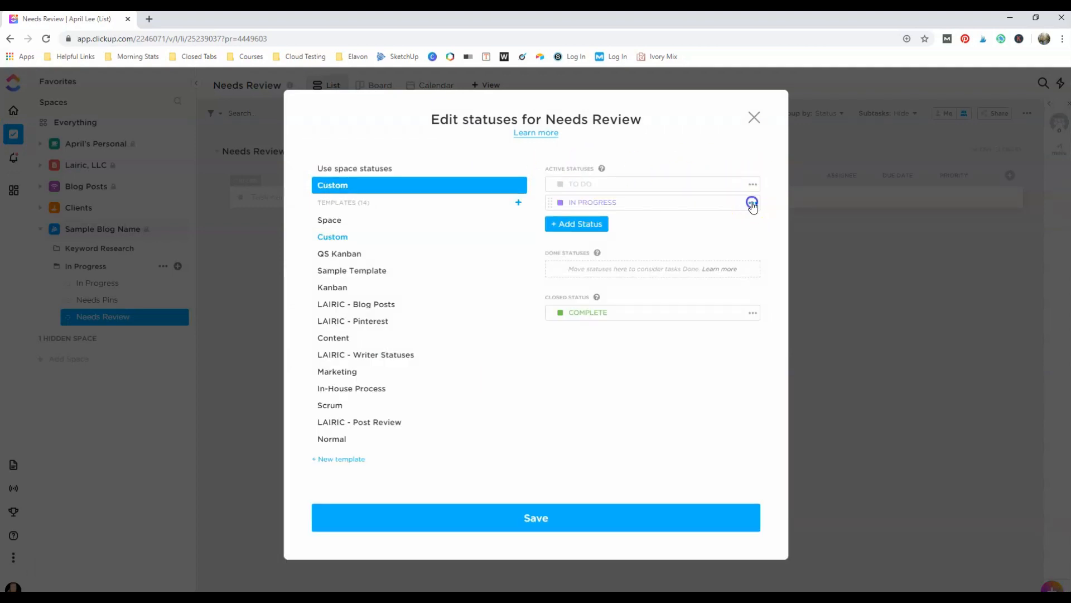
click(760, 262)
Color the To Do status of the Needs Review list dark blue and save the statuses.
click(751, 185)
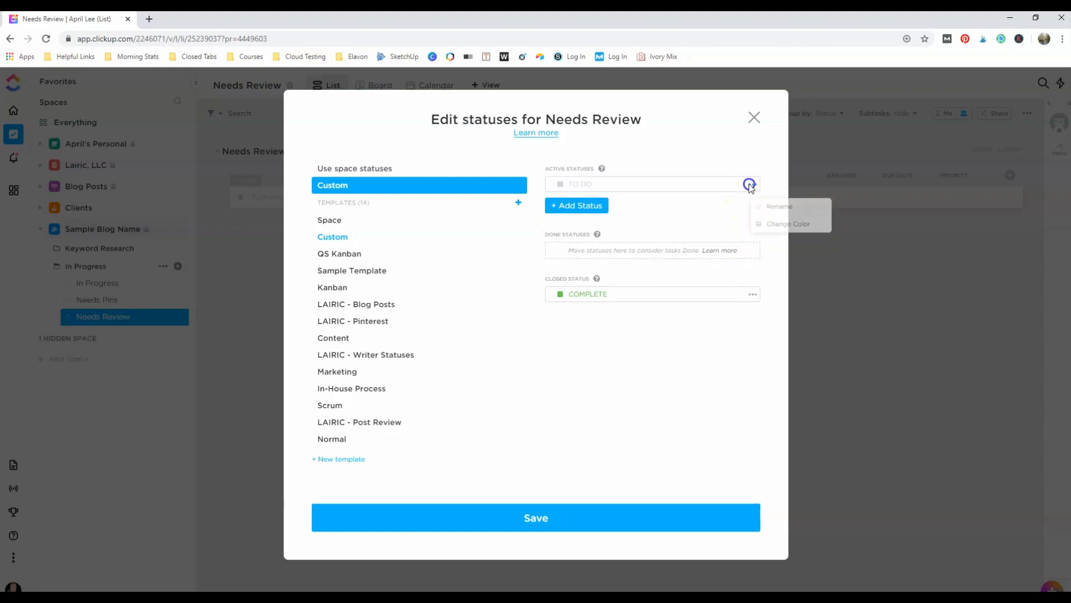
click(781, 224)
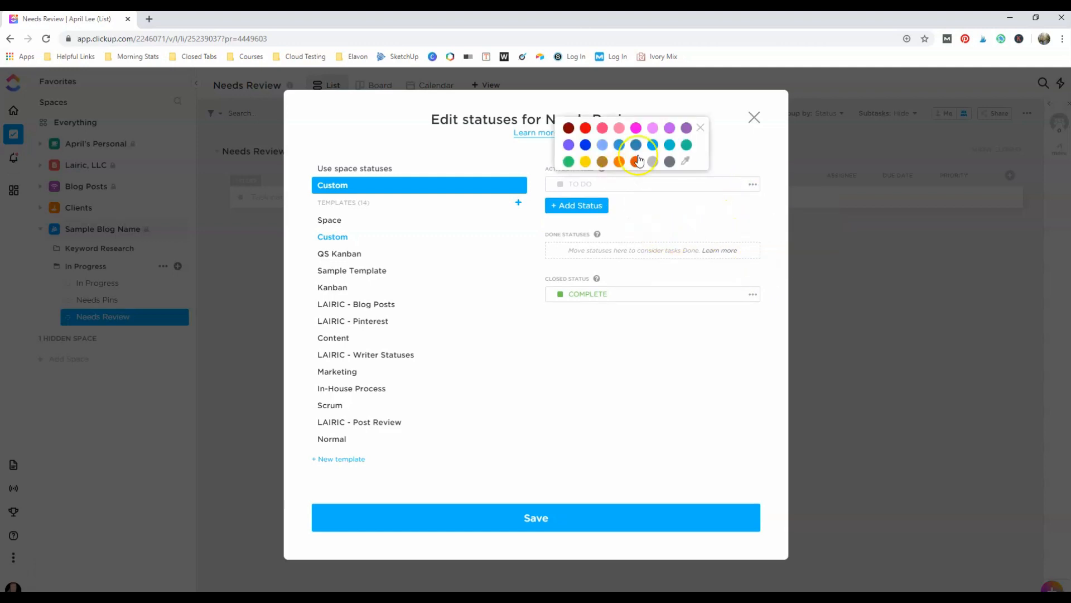
click(584, 146)
click(669, 146)
click(638, 146)
click(584, 146)
click(653, 403)
click(598, 518)
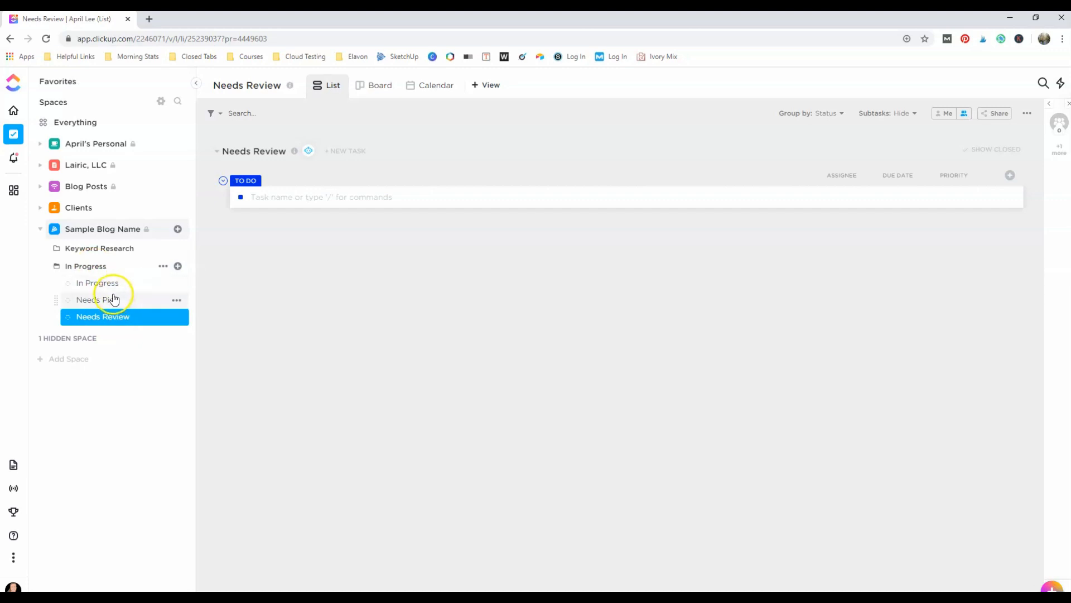
Filter the Keyword Research folder's tasks by the "low" tag.
click(111, 249)
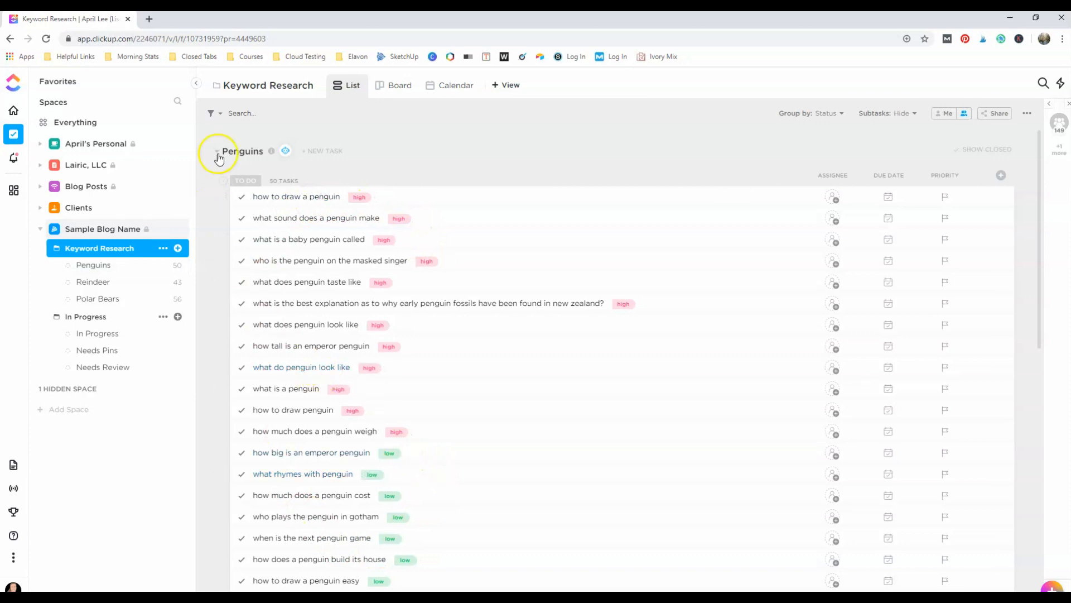
click(222, 117)
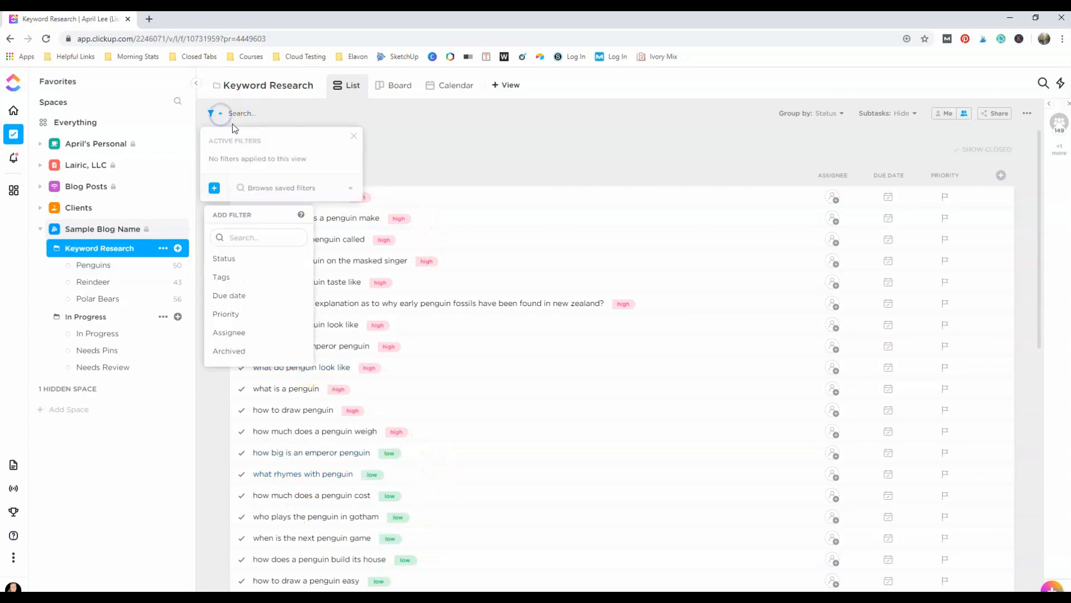
click(237, 278)
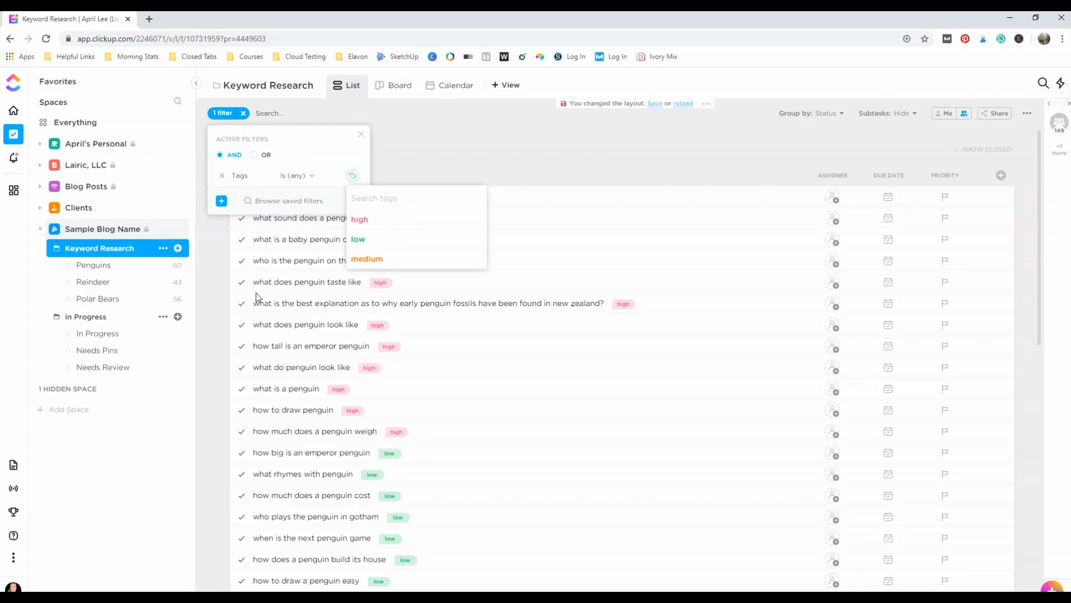
click(373, 238)
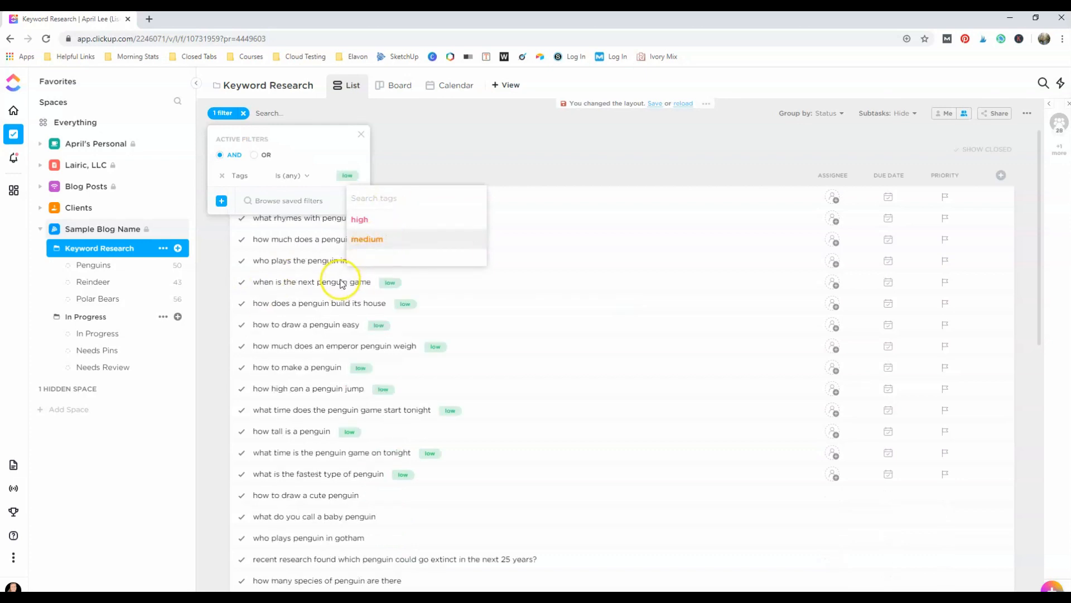
click(448, 127)
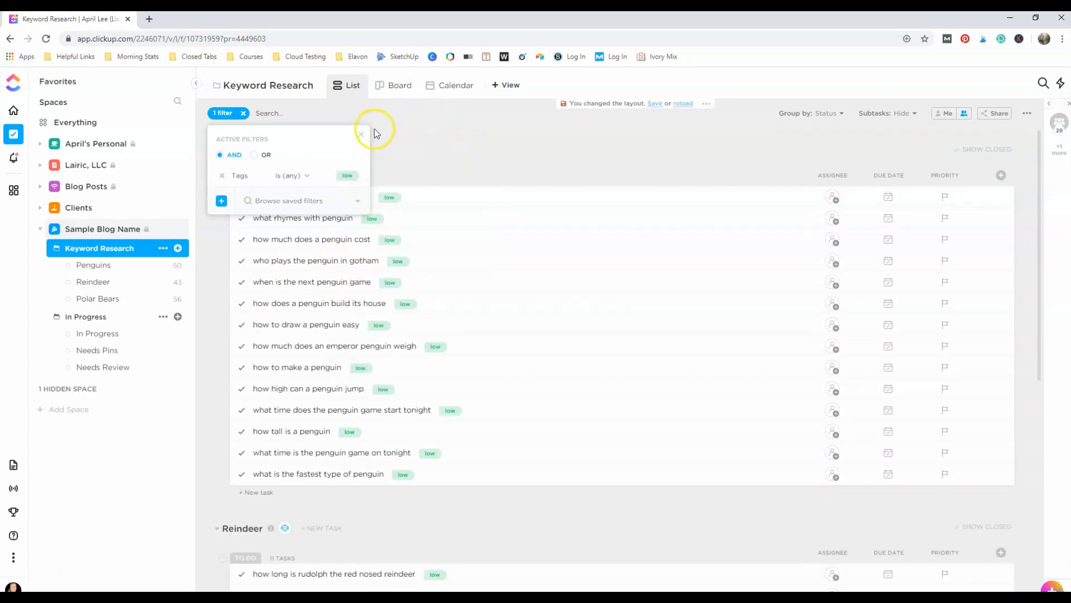
click(361, 135)
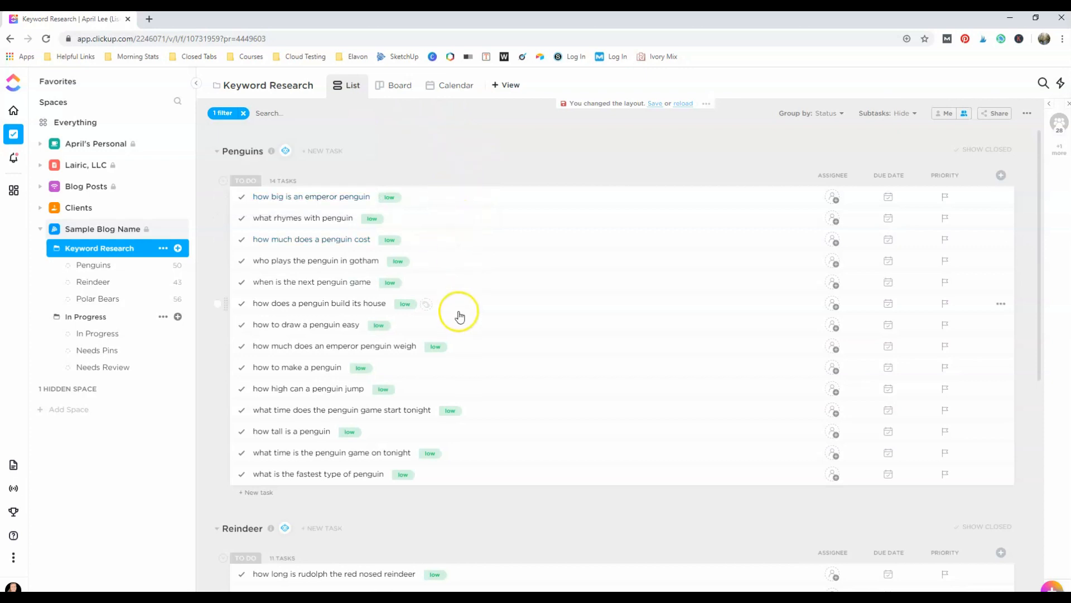
Select the three low-tagged tasks in the Polar Bears list.
scroll(458, 318, down, 6)
scroll(458, 323, down, 2)
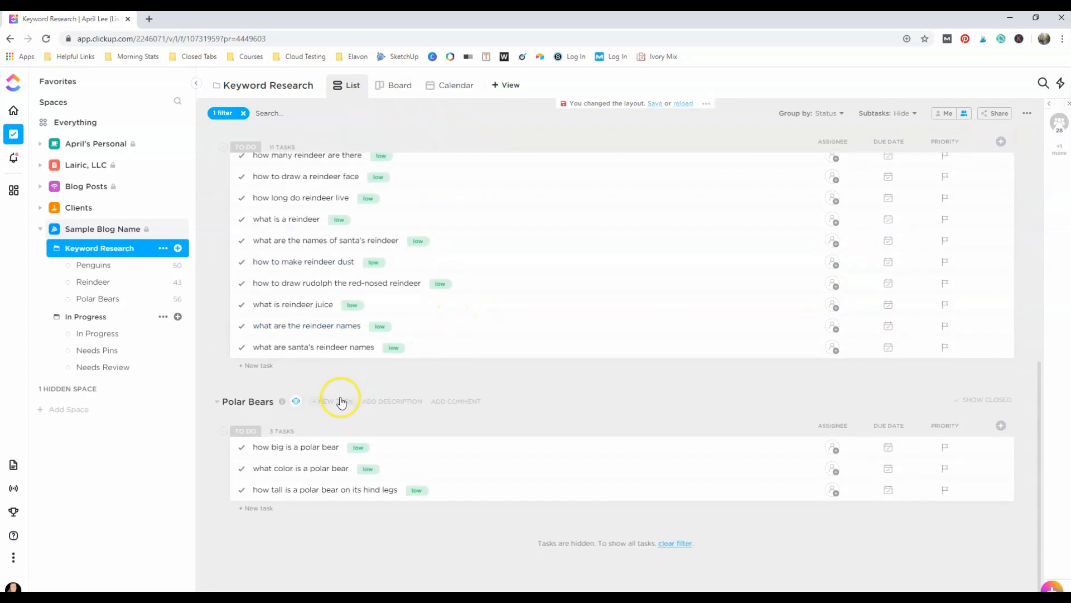
click(218, 447)
click(217, 468)
click(217, 490)
Add the Reindeer tasks from "how to draw a reindeer face" through "what are santa's reindeer names" to the selection.
scroll(301, 424, up, 4)
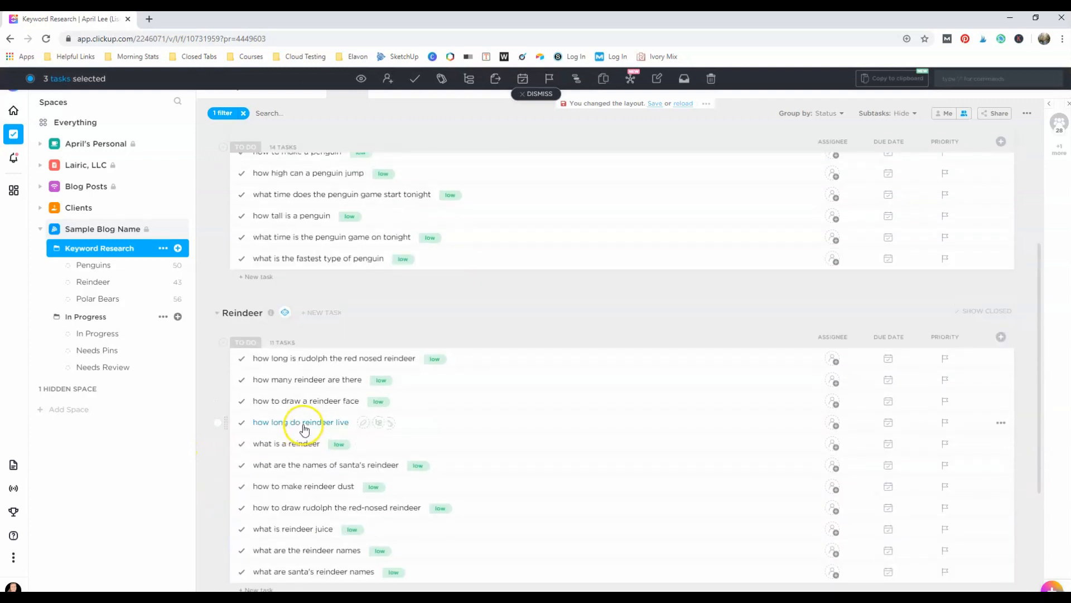
scroll(306, 426, down, 3)
scroll(239, 366, up, 1)
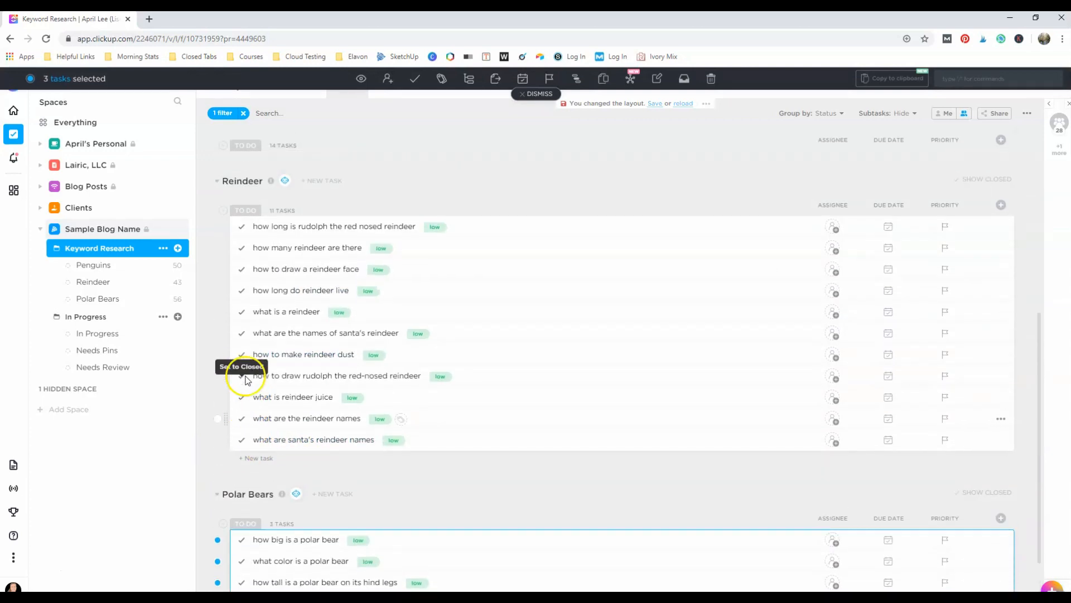
click(218, 289)
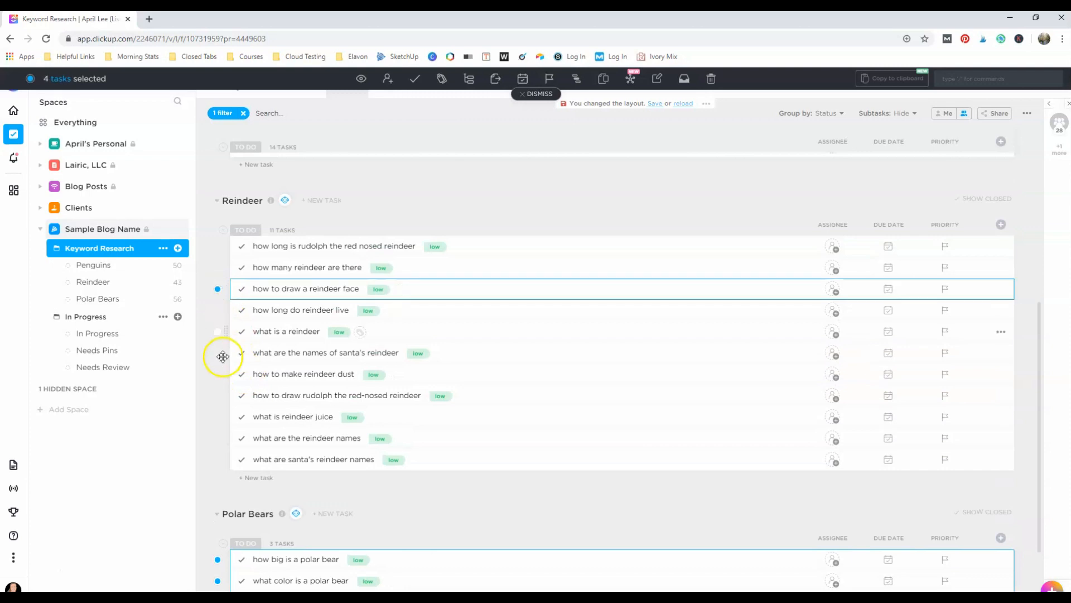
shift+click(219, 421)
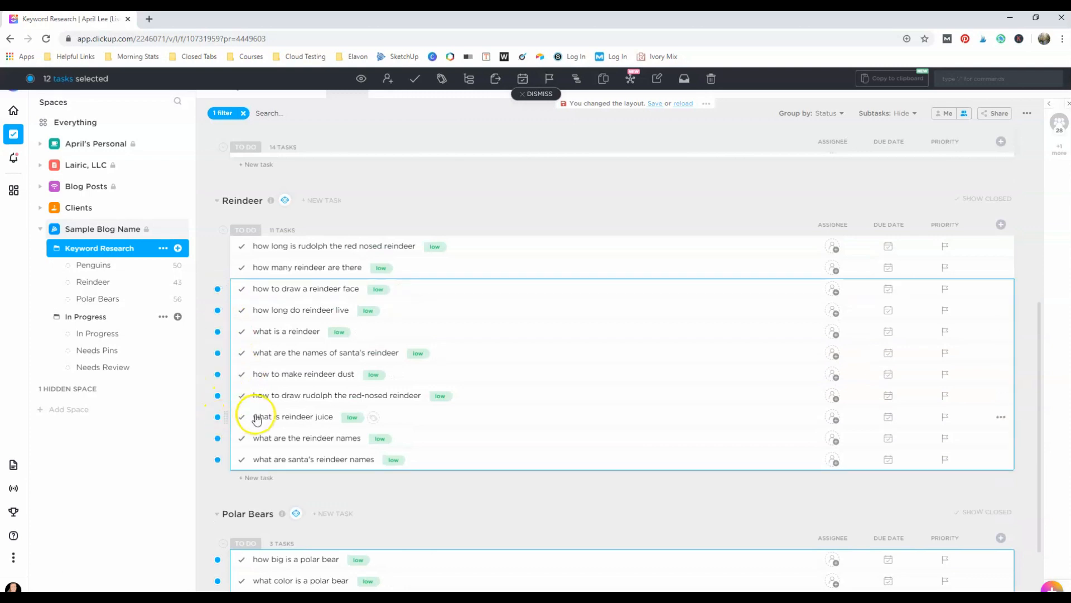
Extend the selection to the Penguins tasks from "when is the next penguin game" through "what is the fastest type of penguin".
scroll(258, 411, up, 4)
scroll(240, 380, up, 2)
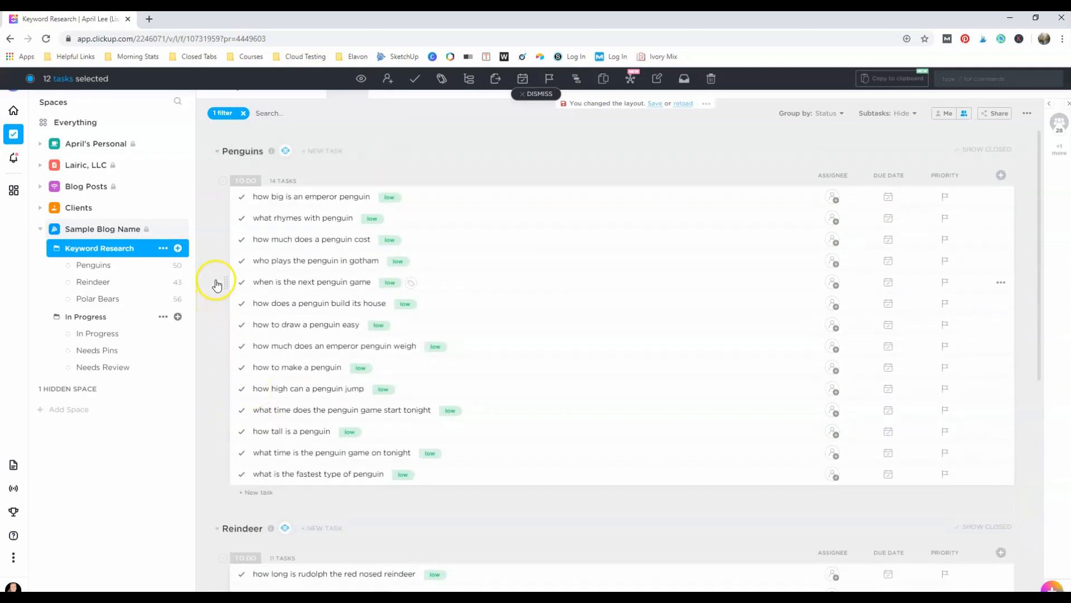
click(218, 282)
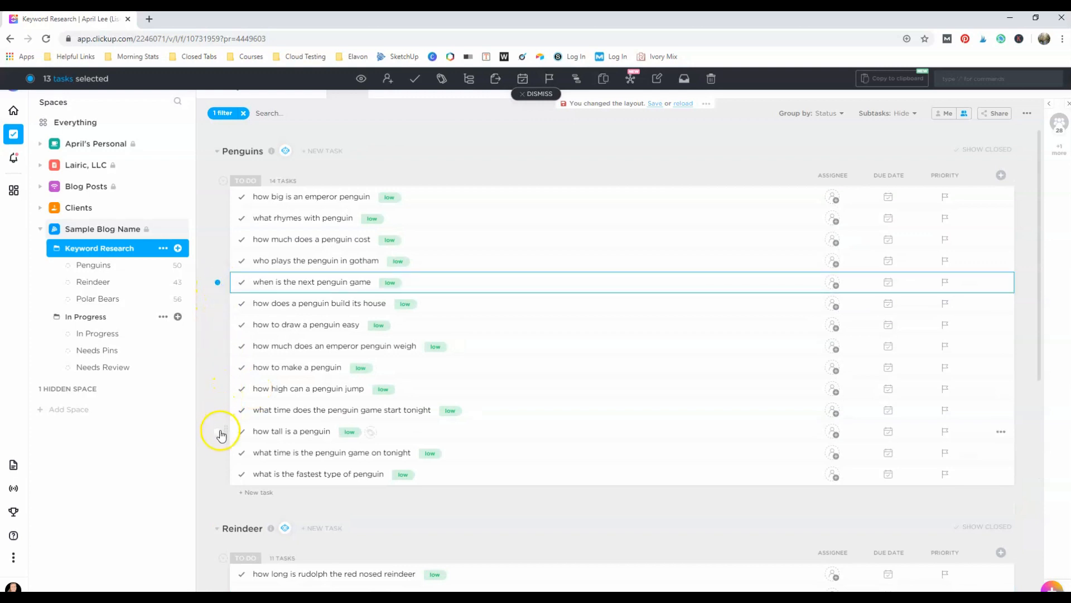
shift+click(219, 474)
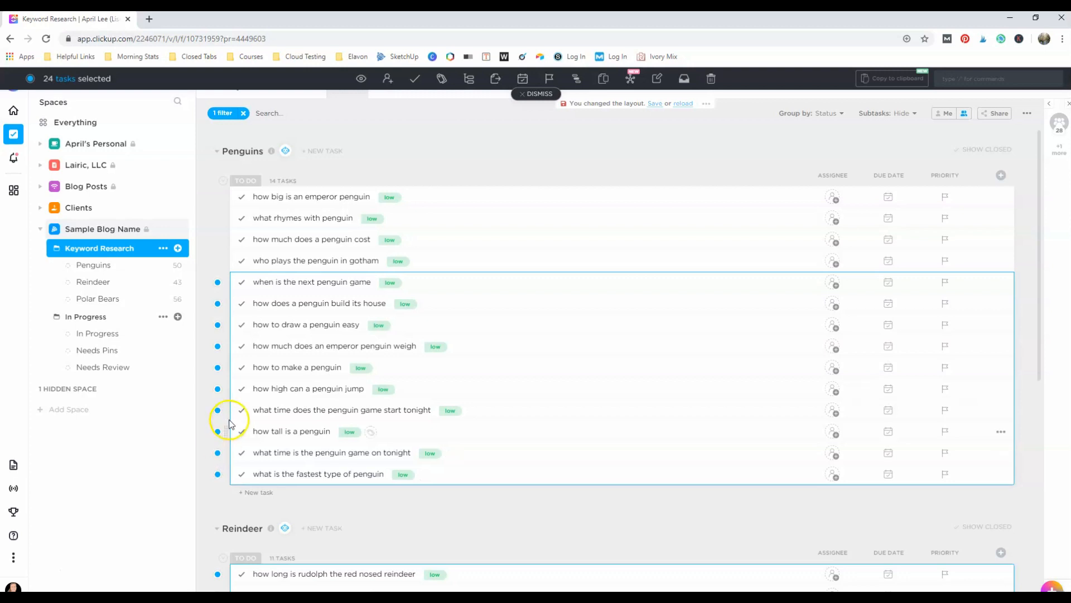
Move the selected tasks to the In Progress list of Sample Blog Name, mapping the To Do status to Needs to Be Written.
click(494, 78)
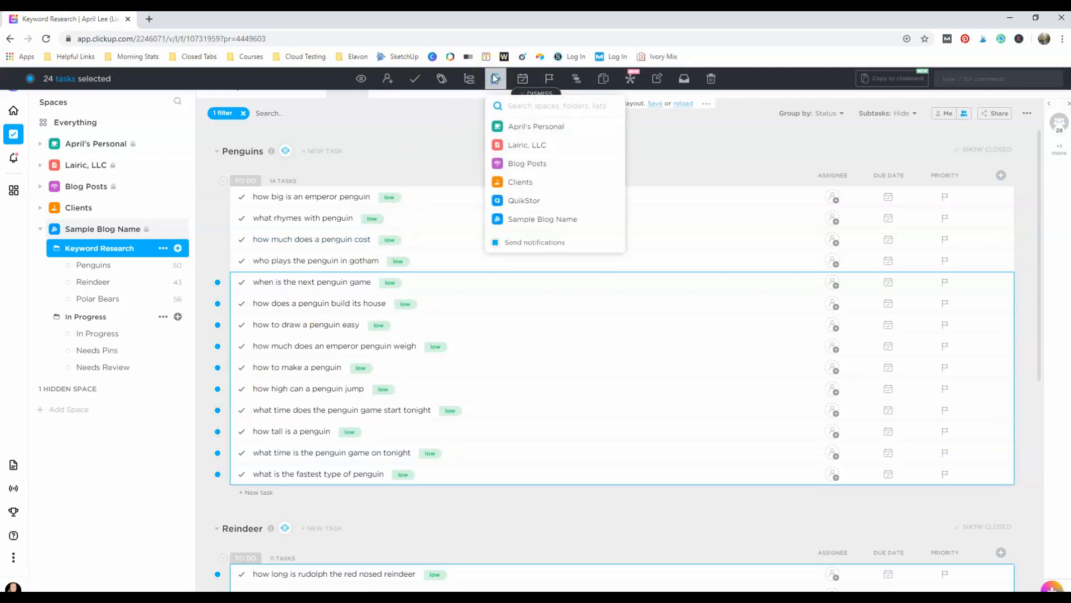
click(531, 219)
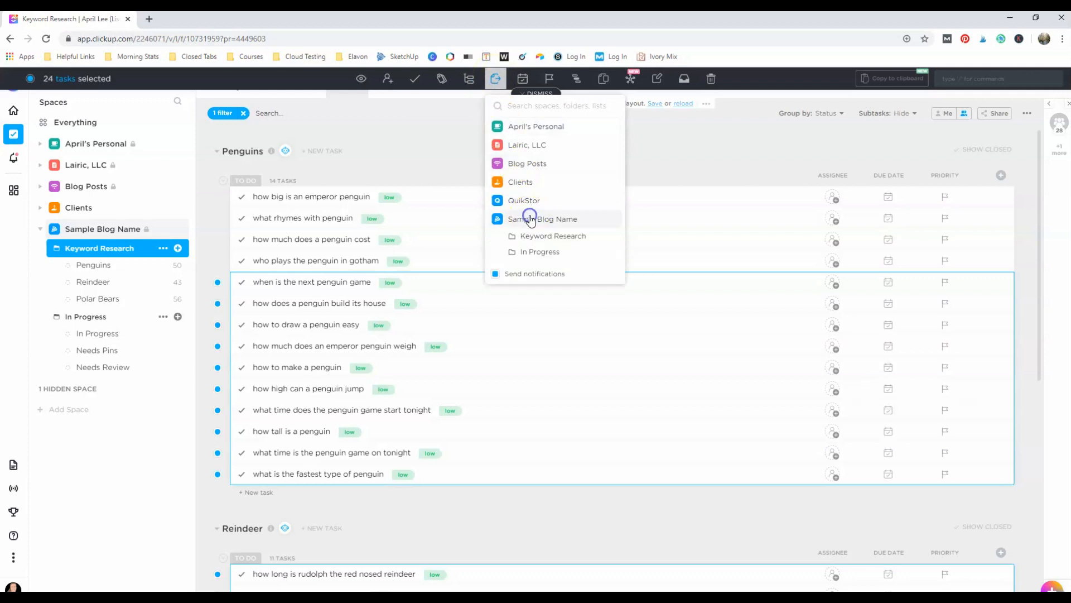
click(534, 256)
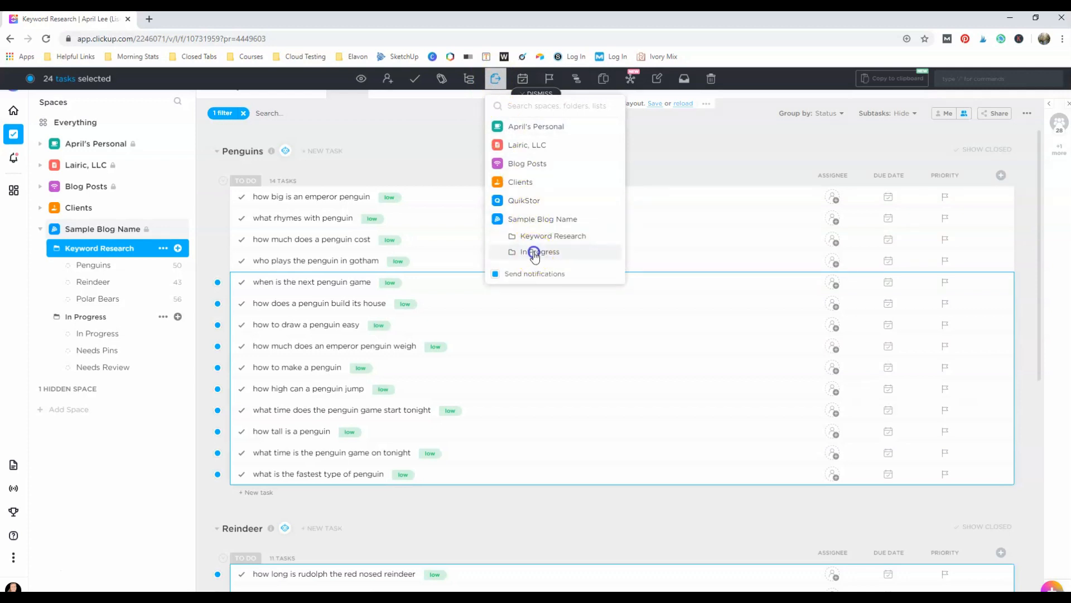
click(540, 269)
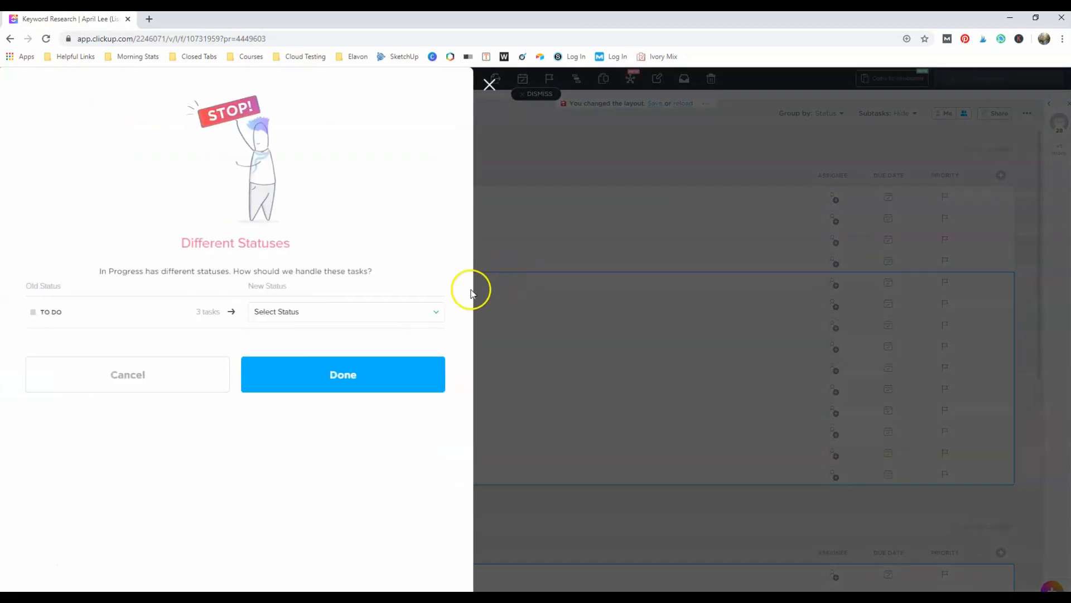
click(357, 311)
click(309, 335)
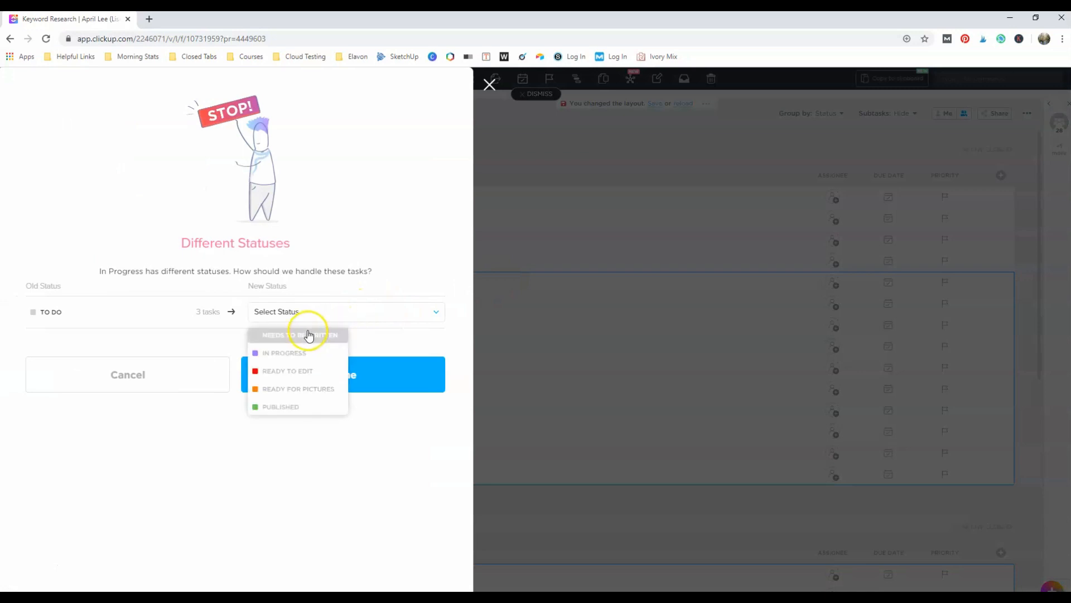
click(342, 374)
click(281, 384)
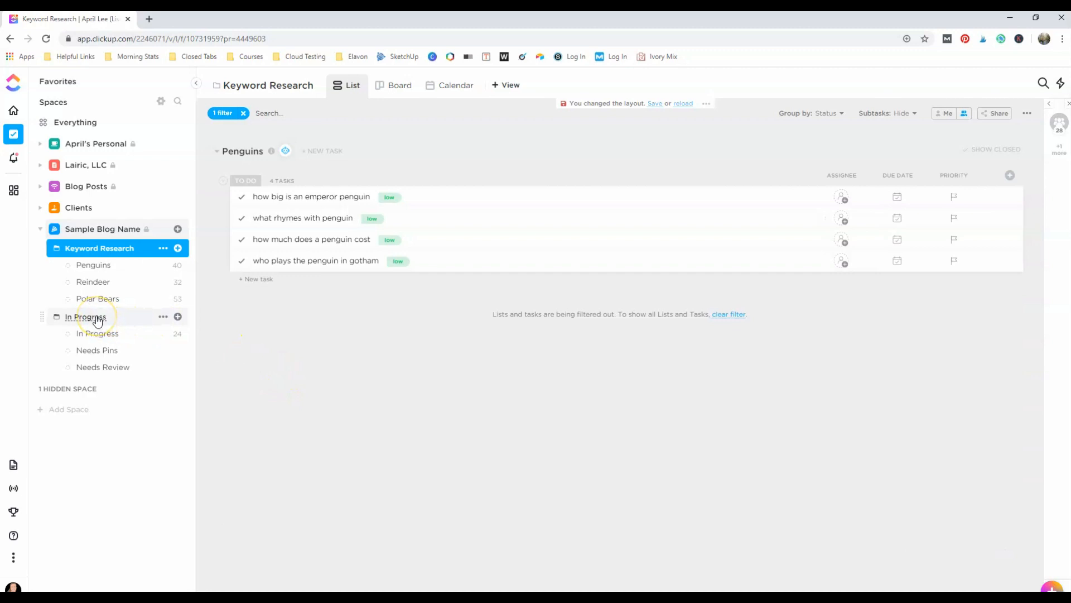
In the In Progress folder's calendar, schedule the reindeer tasks on every other day from May 3 to May 23, 2020.
click(96, 318)
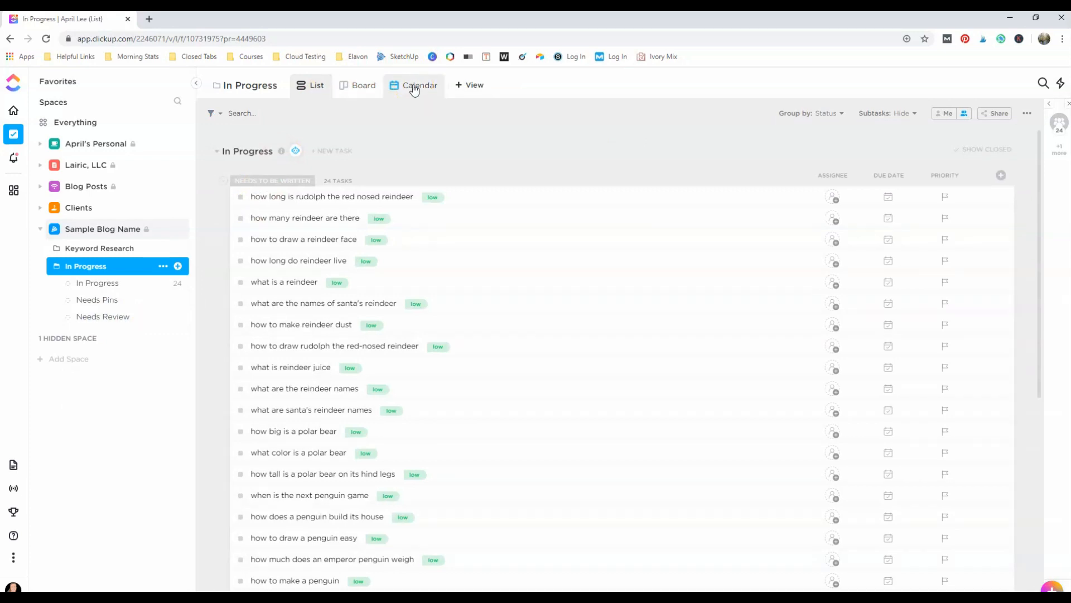
click(414, 89)
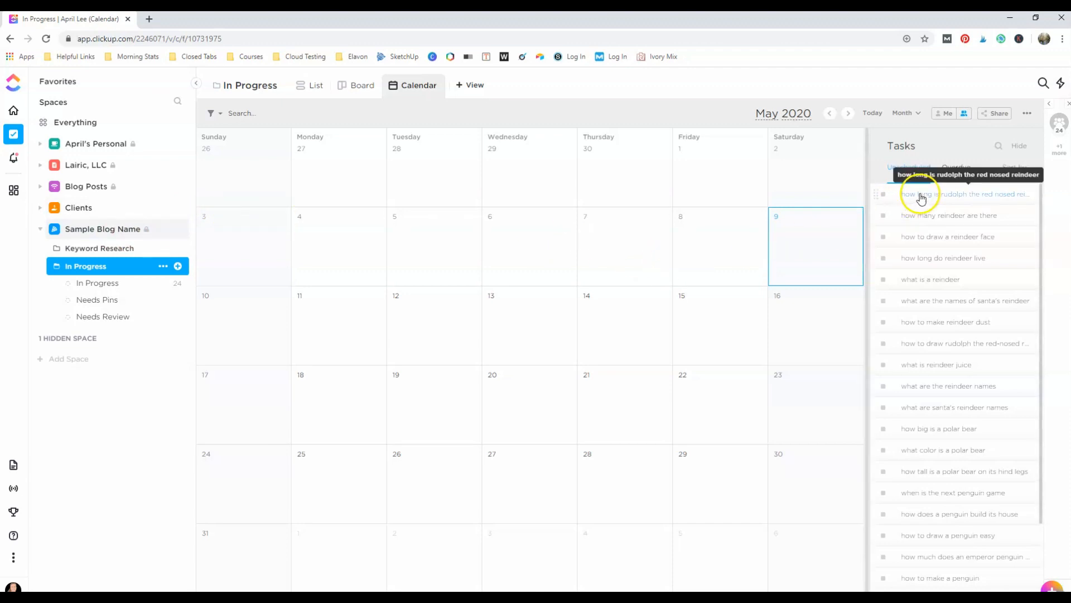
drag(877, 208, 623, 236)
mouse_move(920, 219)
mouse_down()
mouse_move(245, 315)
mouse_move(353, 332)
mouse_up()
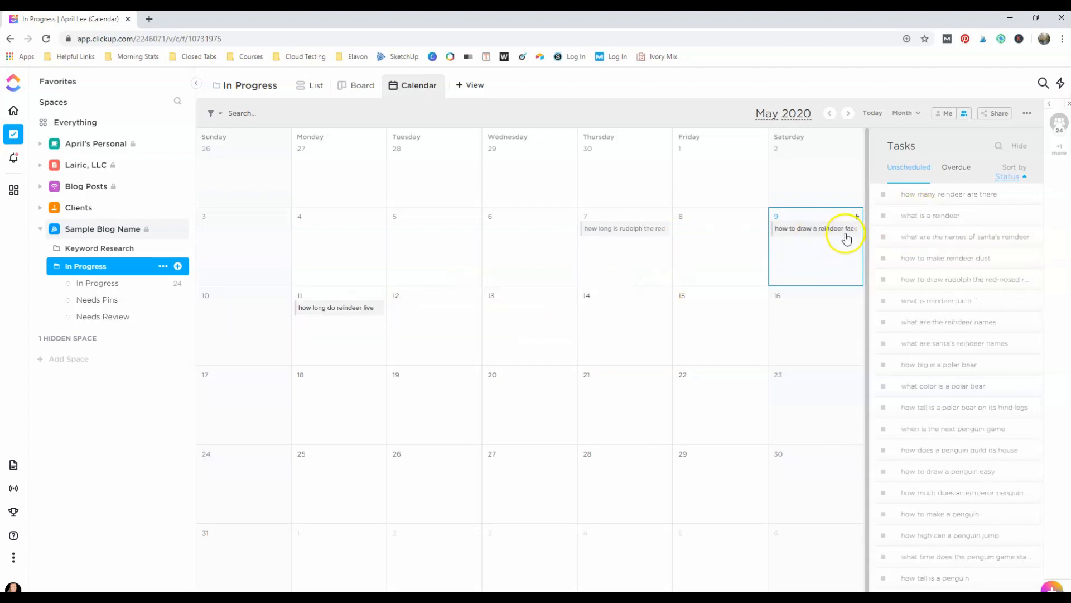
drag(455, 220, 456, 221)
mouse_move(935, 199)
mouse_down()
mouse_move(245, 243)
mouse_move(932, 196)
mouse_move(597, 312)
mouse_move(519, 318)
mouse_up()
drag(911, 222, 715, 315)
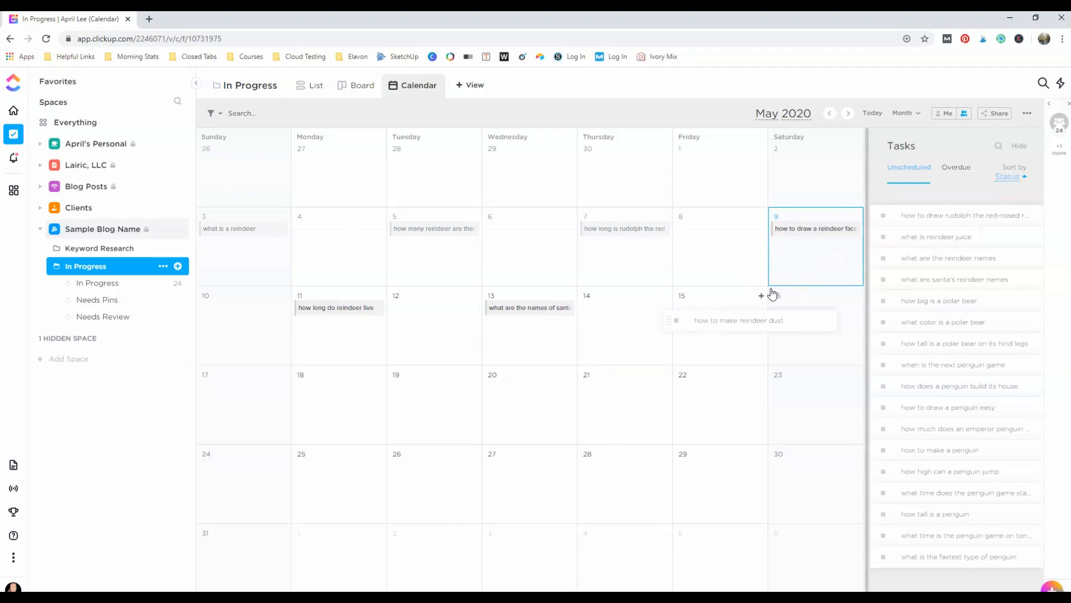
mouse_move(939, 203)
mouse_down()
mouse_move(843, 214)
mouse_move(297, 399)
mouse_move(228, 408)
mouse_up()
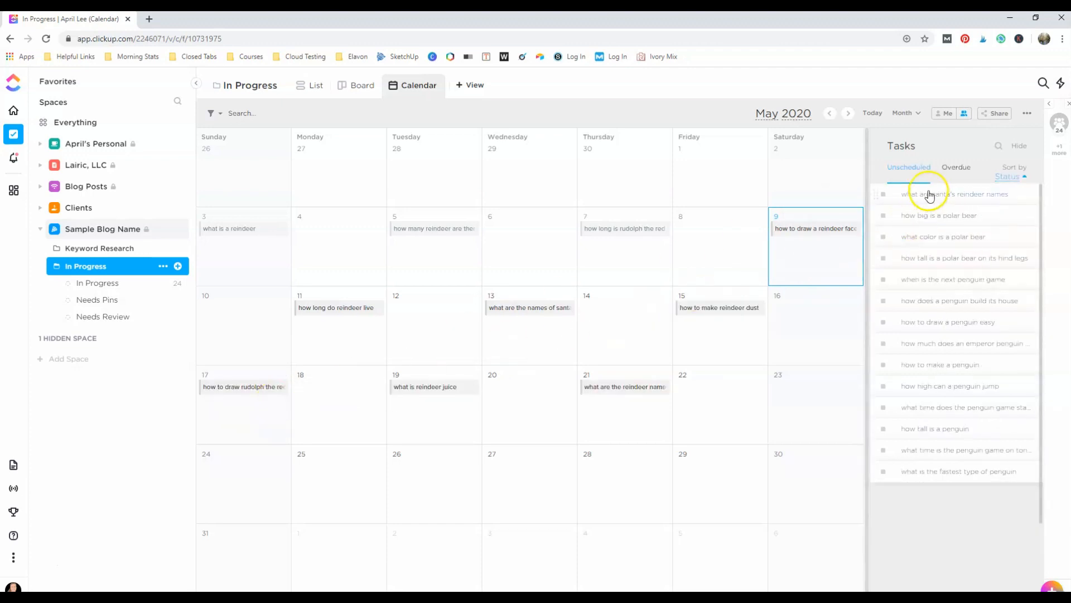
drag(930, 195, 799, 392)
Schedule the polar bear tasks on May 25, 27 and 29, and five penguin tasks on May 6, 10, 20, 24 and 31.
drag(909, 214, 720, 495)
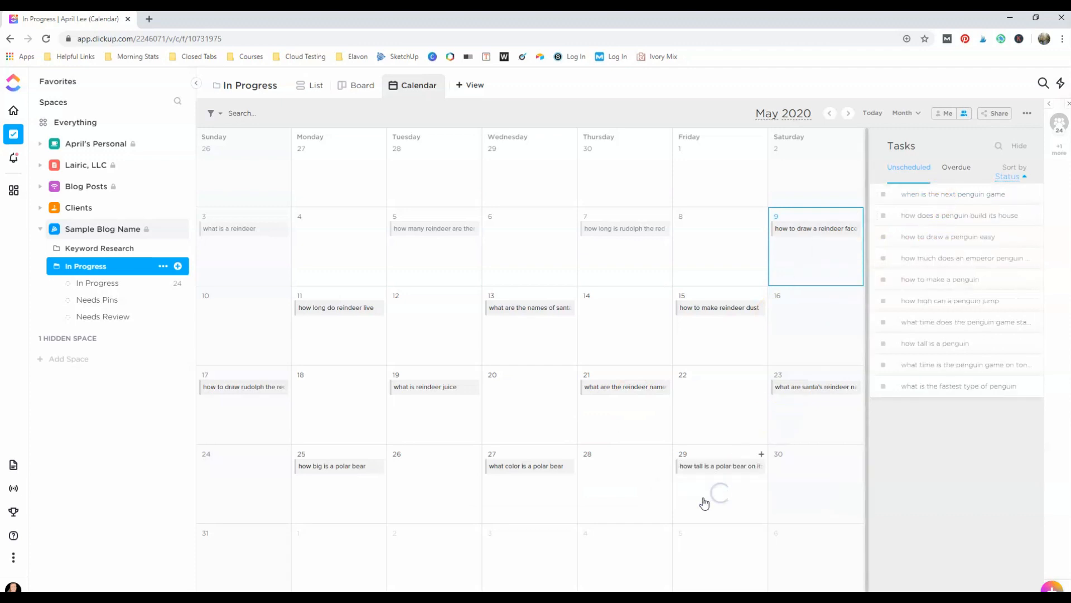
drag(901, 199, 230, 545)
mouse_move(939, 217)
mouse_down()
mouse_move(579, 217)
mouse_move(531, 242)
mouse_up()
drag(903, 232, 535, 390)
drag(939, 234, 232, 310)
drag(909, 239, 215, 467)
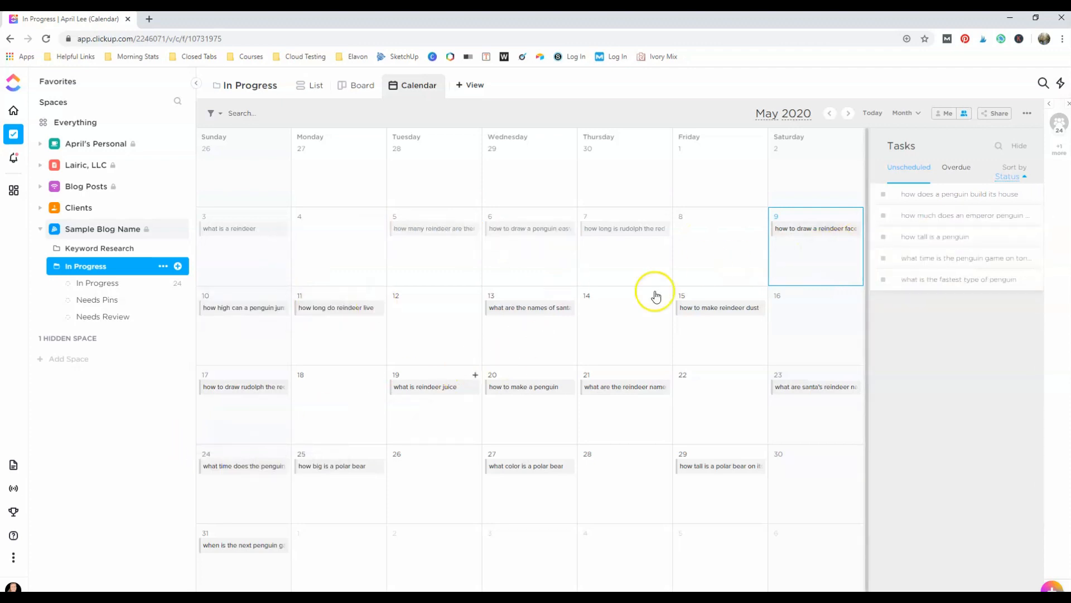
Schedule the remaining unscheduled penguin tasks on May 1, 2, 14, 16 and 30.
drag(956, 238, 715, 160)
drag(949, 191, 824, 160)
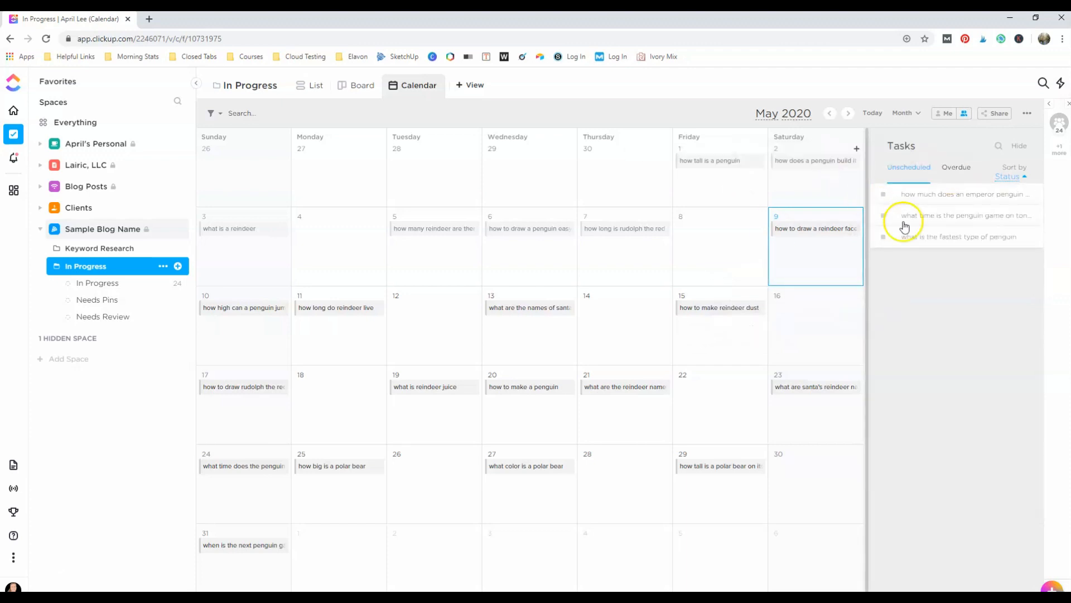
drag(915, 219, 624, 328)
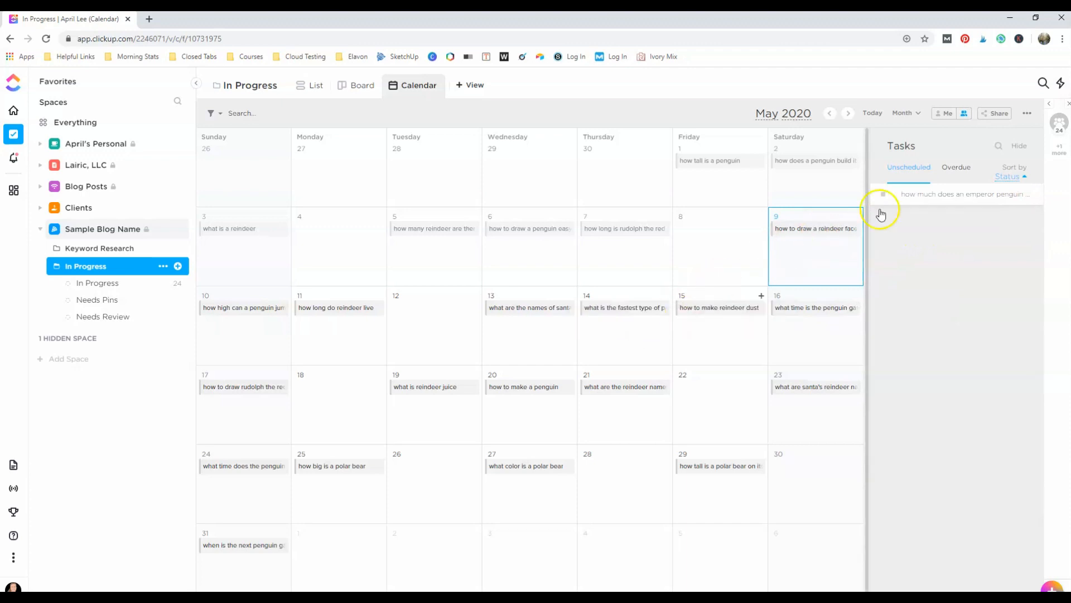
drag(904, 195, 774, 468)
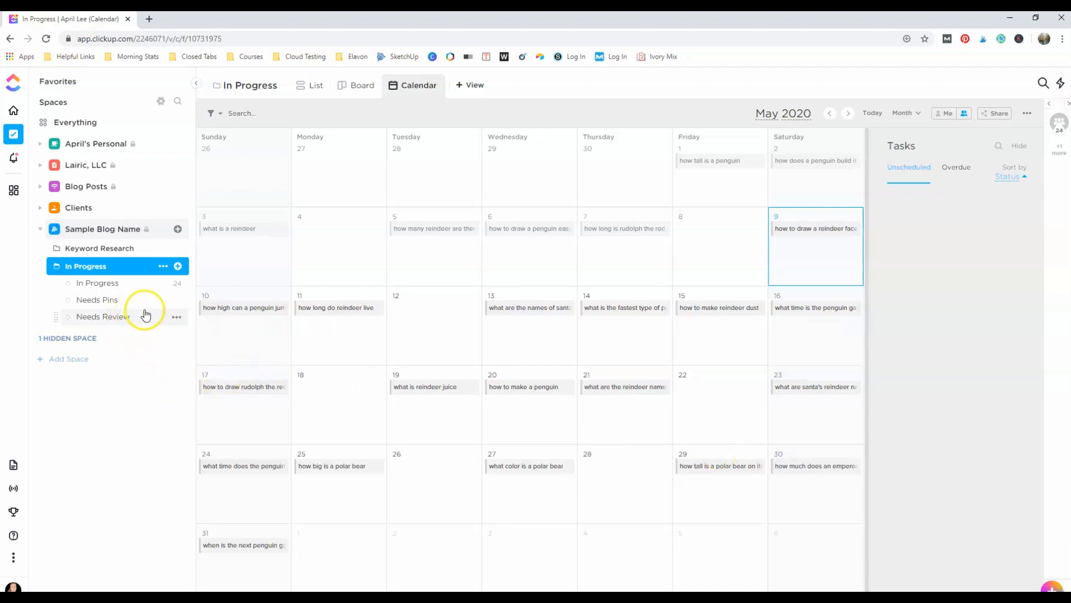
Set the status of the May 1 task "how tall is a penguin" to Ready for Pictures.
click(709, 162)
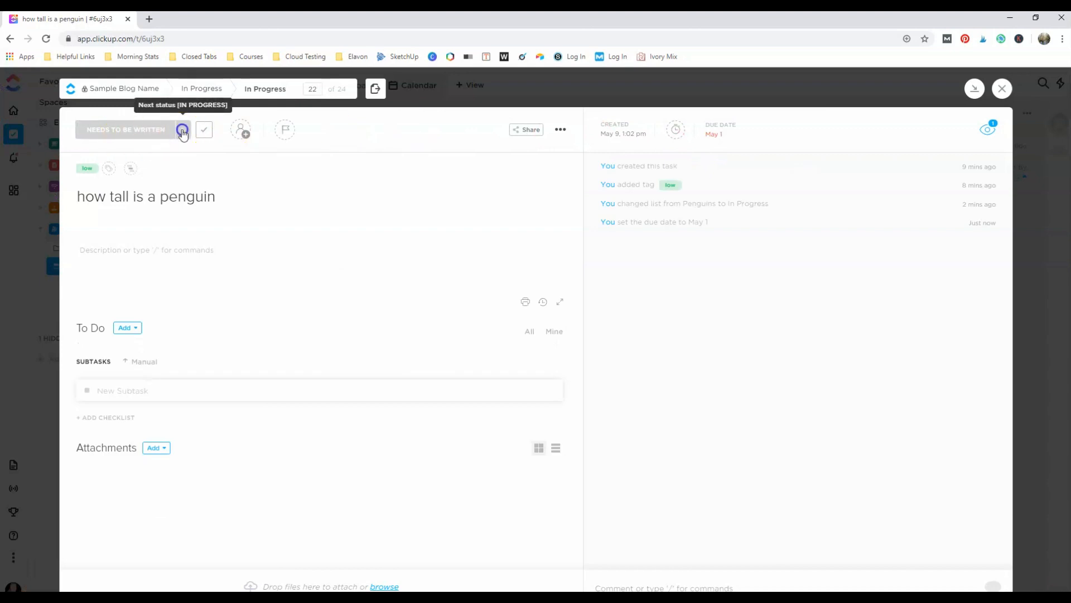
click(183, 132)
click(116, 131)
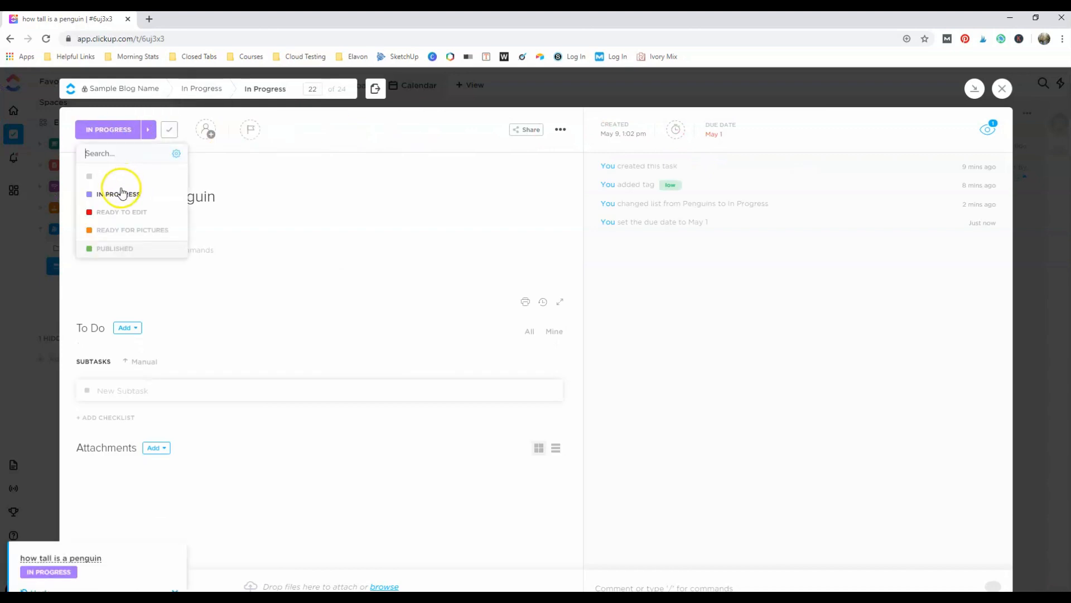
click(121, 229)
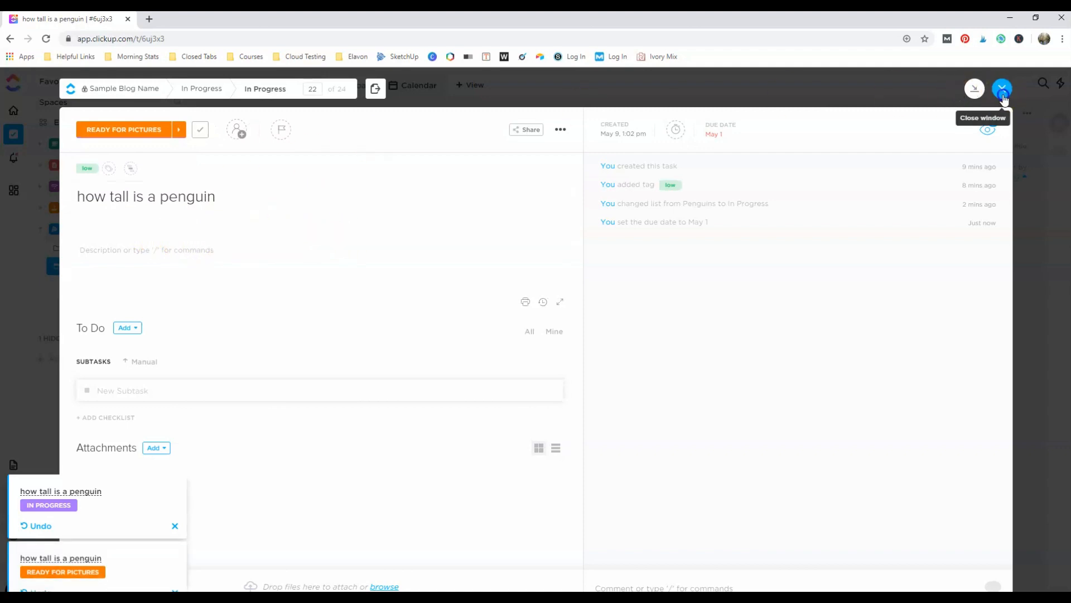
click(980, 98)
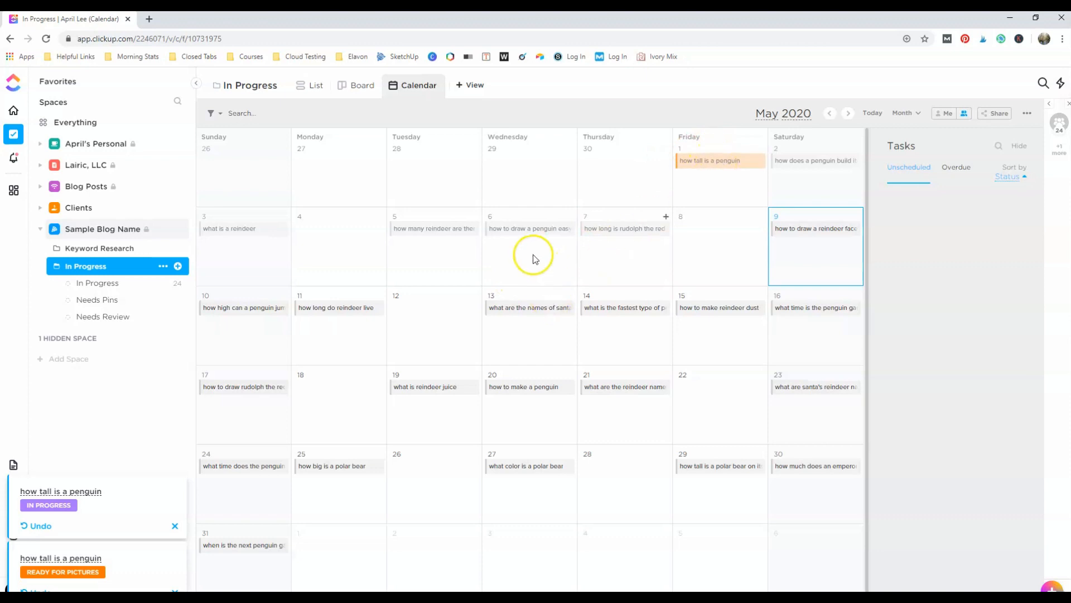
Advance the May 6 task "how to draw a penguin easy" to the In Progress status.
click(530, 228)
click(181, 130)
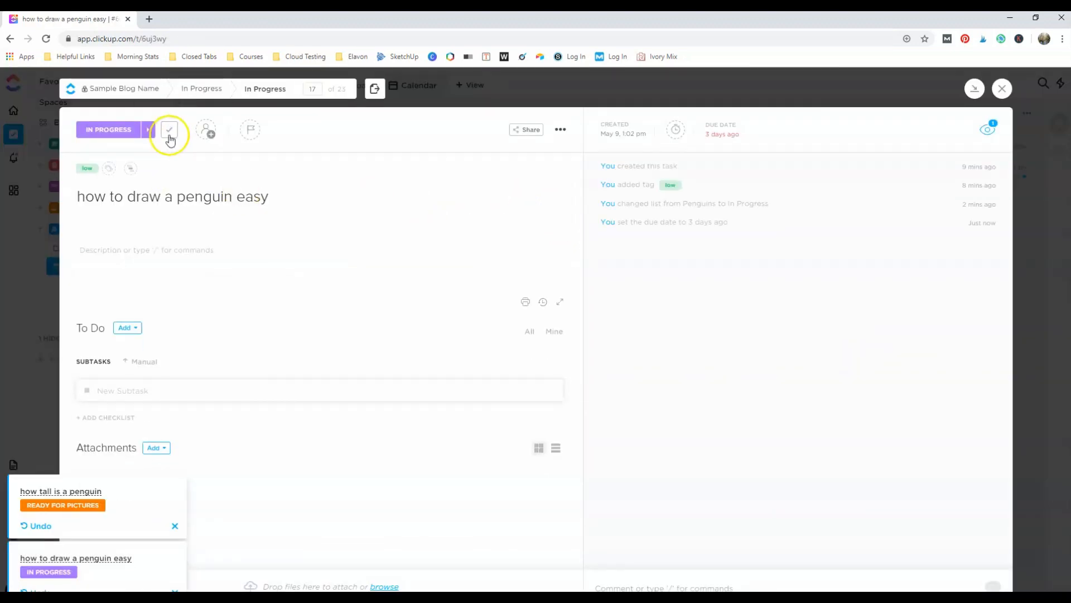
click(1002, 89)
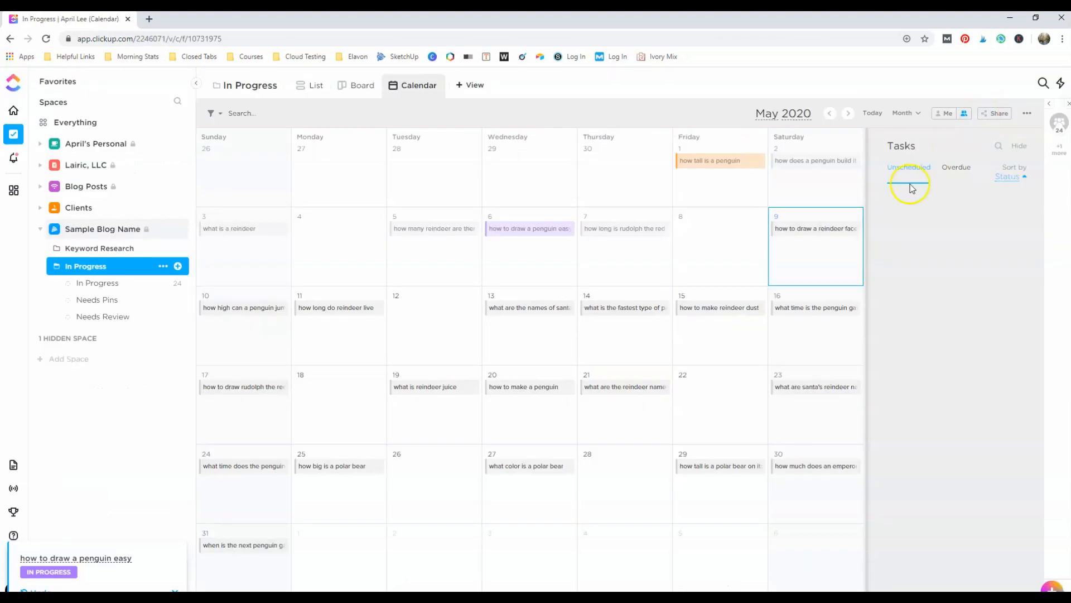
Set the status of the May 14 task "what is the fastest type of penguin" to Published.
click(622, 308)
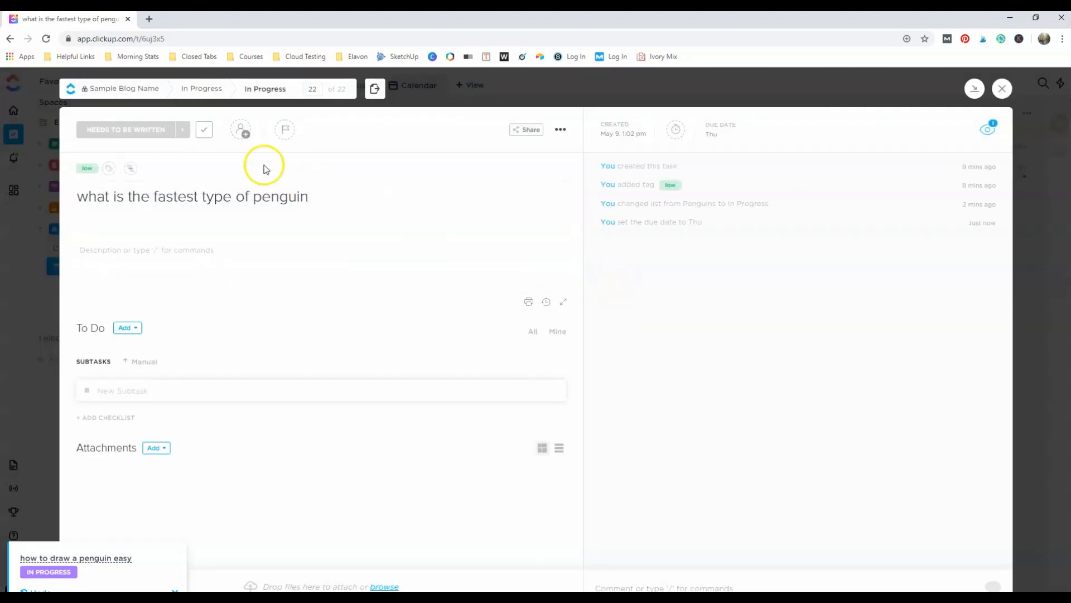
click(159, 137)
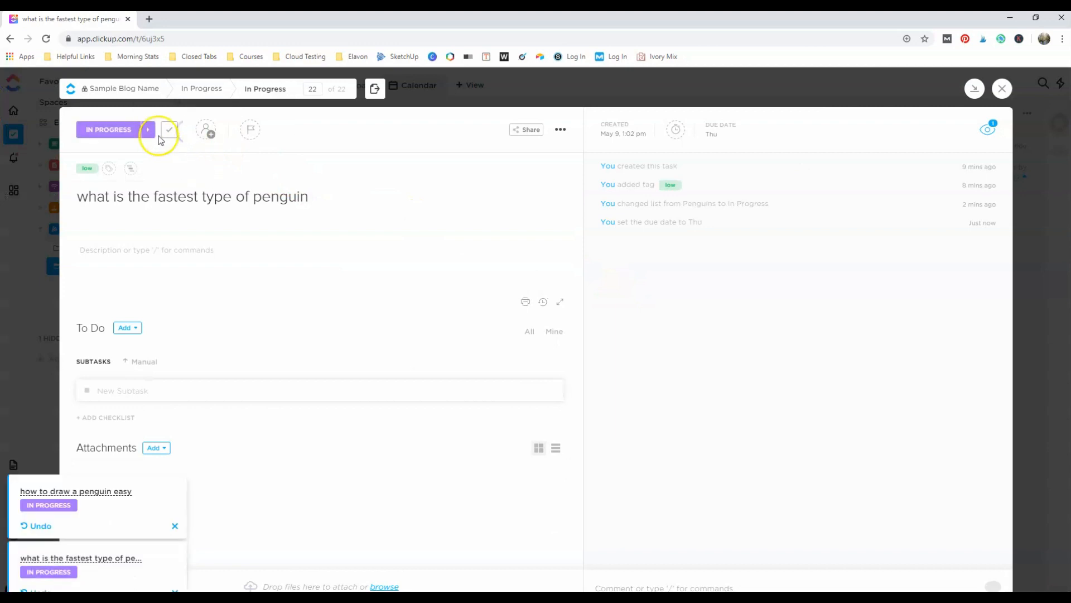
click(128, 133)
click(158, 248)
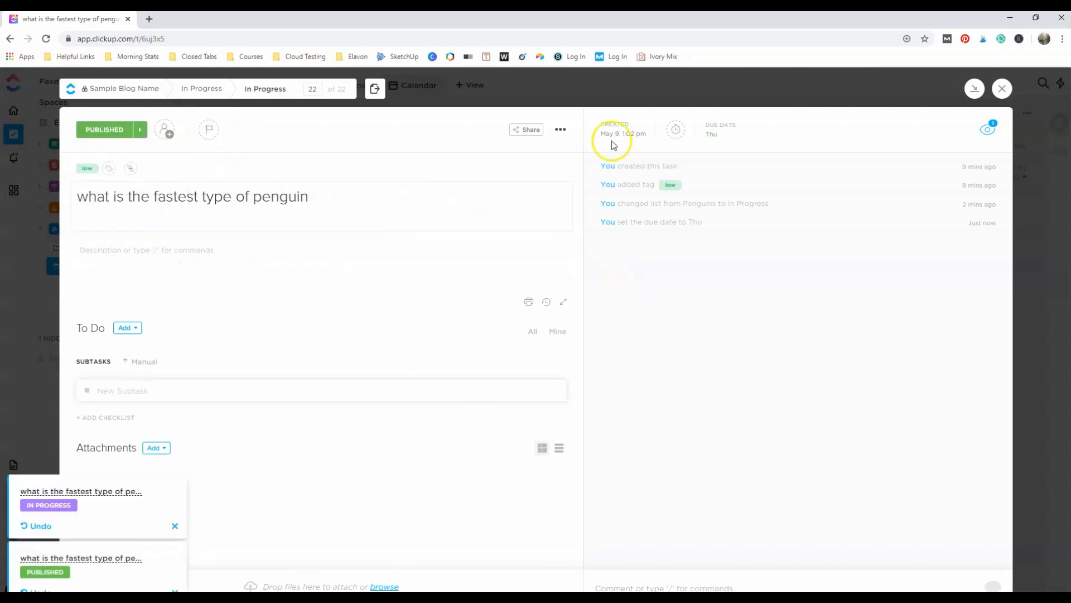
click(1003, 88)
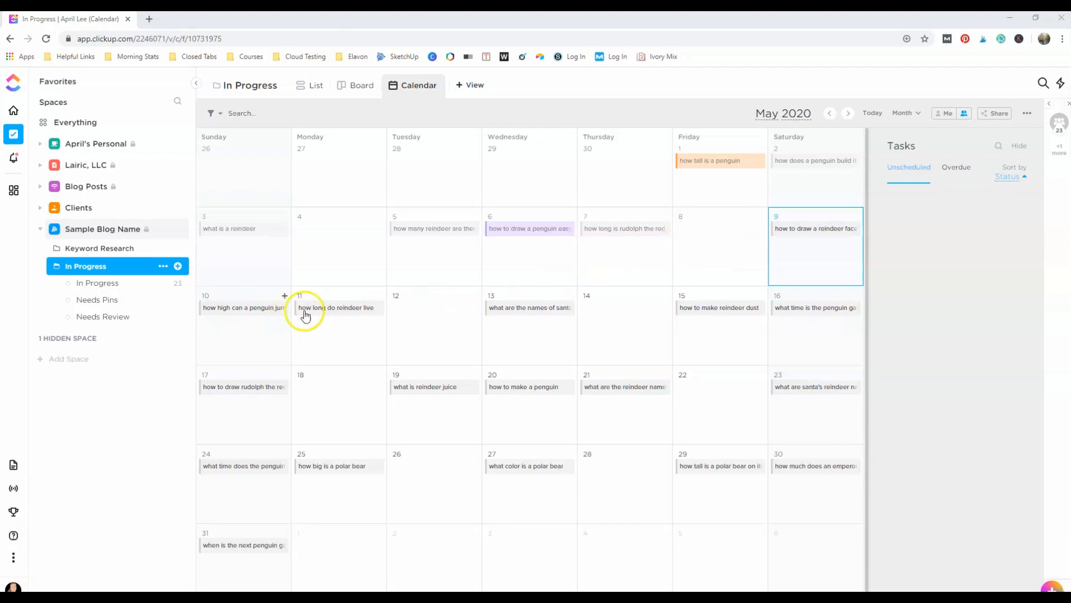
Set the status of the May 3 task "what is a reindeer" to Ready for Pictures.
click(262, 230)
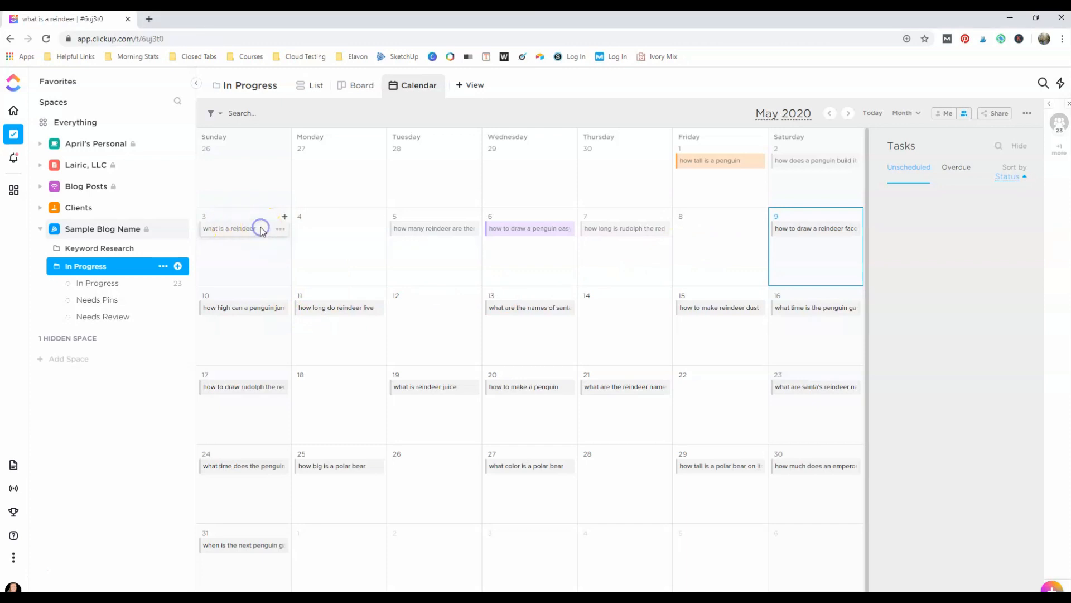
click(151, 134)
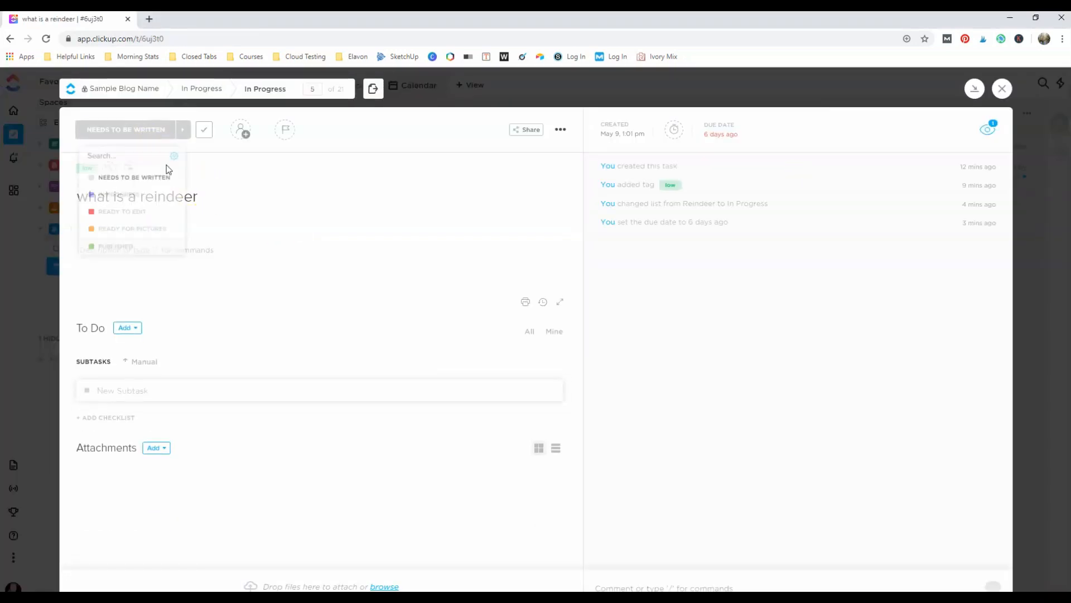
click(156, 229)
click(1002, 89)
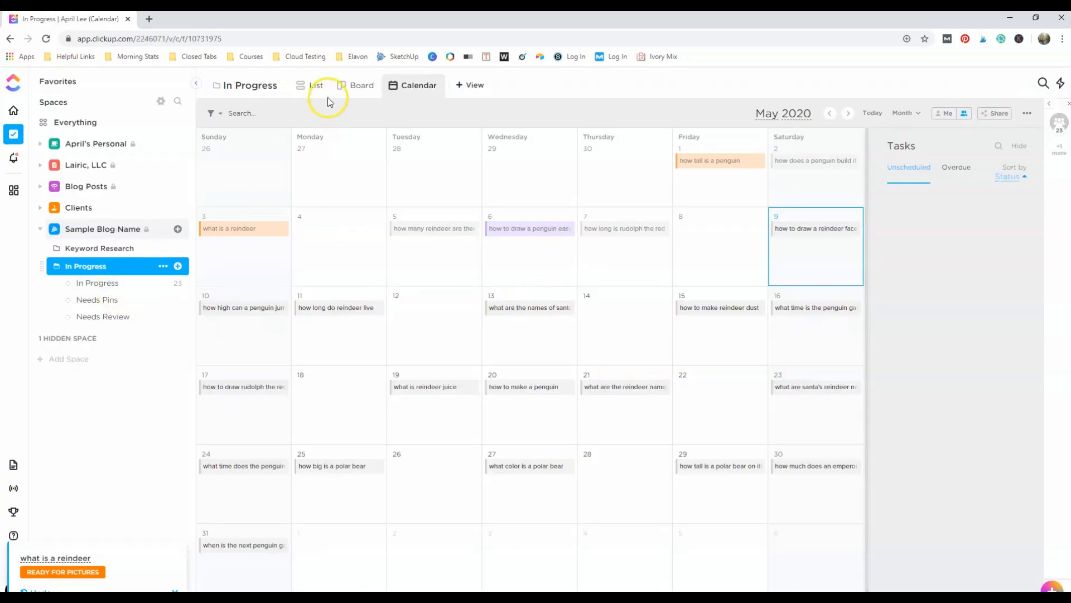
Move "what is the fastest type of penguin" from the In Progress list to Needs Pins with status To Do, and open Needs Pins.
click(128, 285)
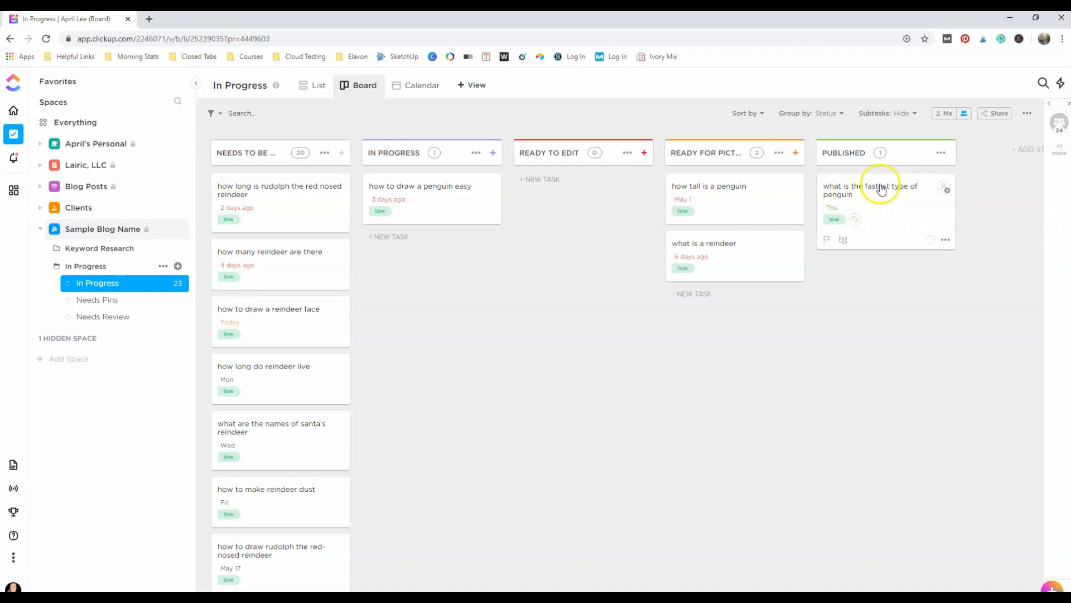
drag(882, 190, 132, 300)
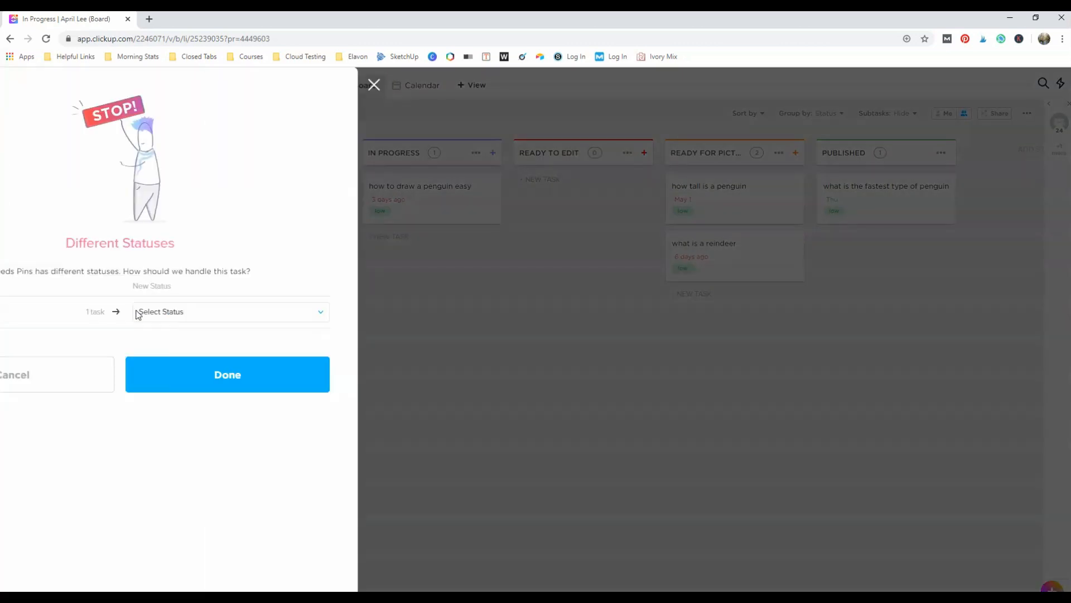
click(307, 311)
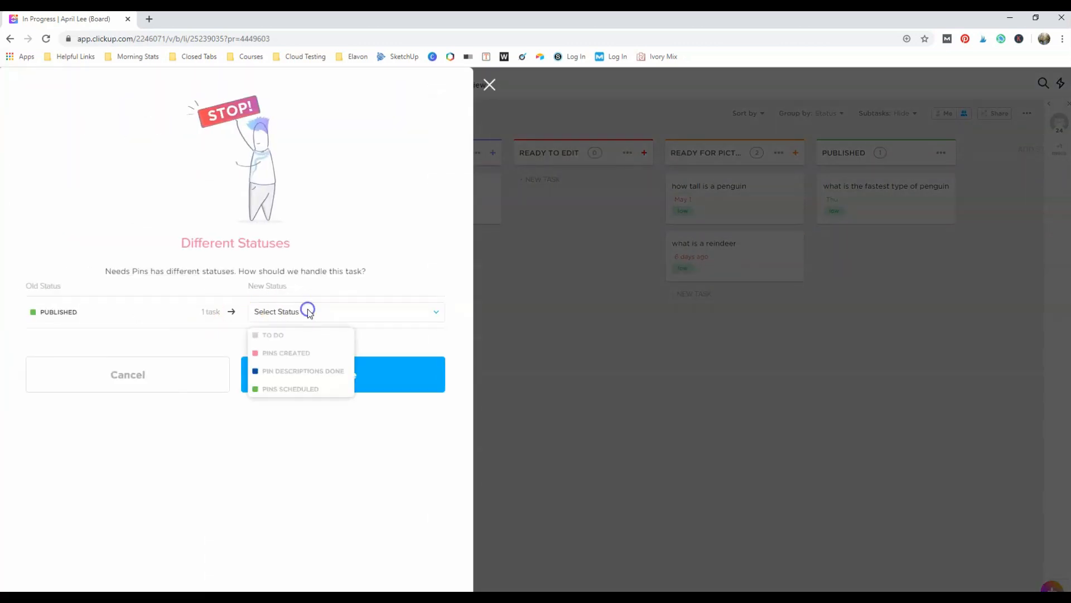
click(285, 338)
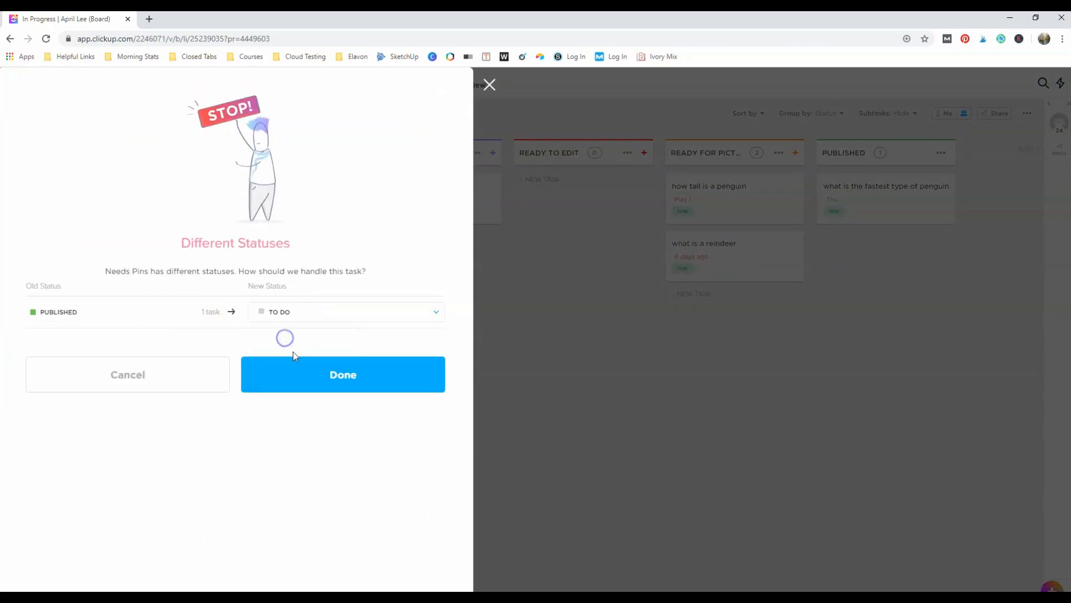
click(331, 372)
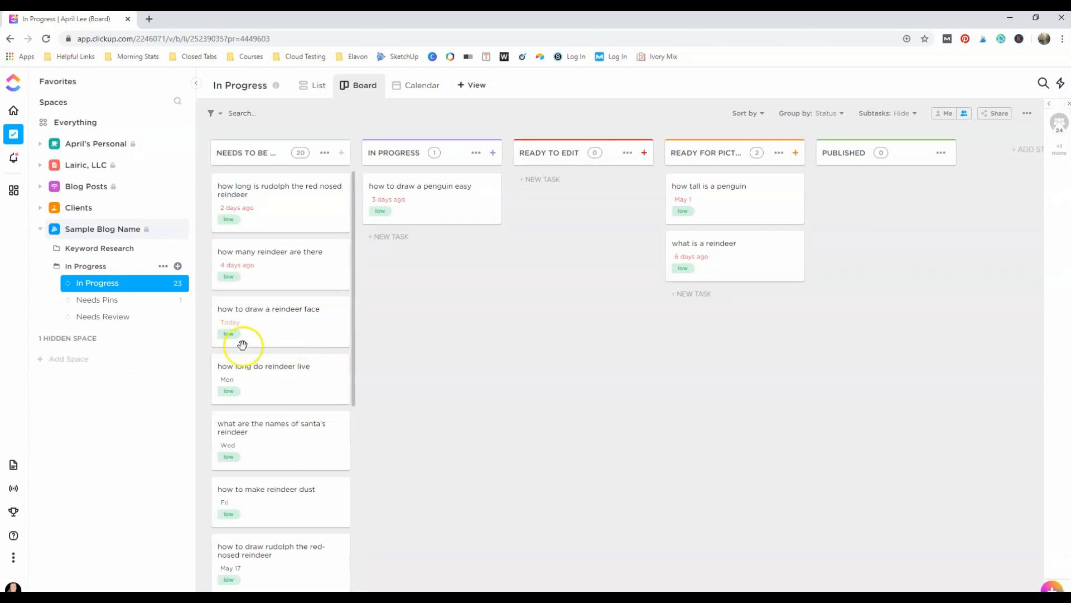
click(115, 304)
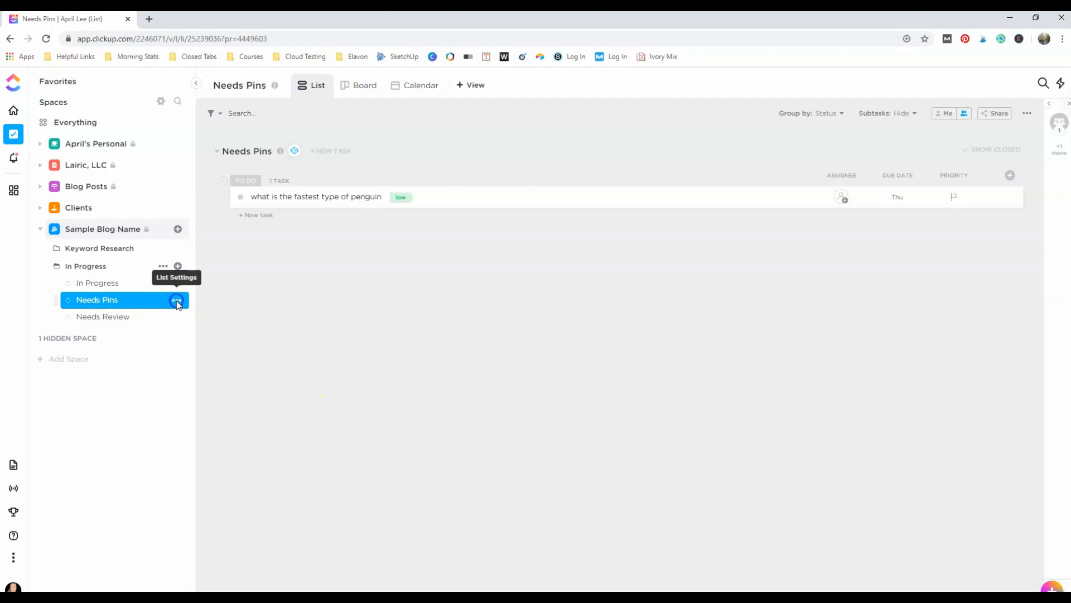
Change the colour of the To Do status in the Needs Pins list to light pink-purple and save the statuses.
click(176, 301)
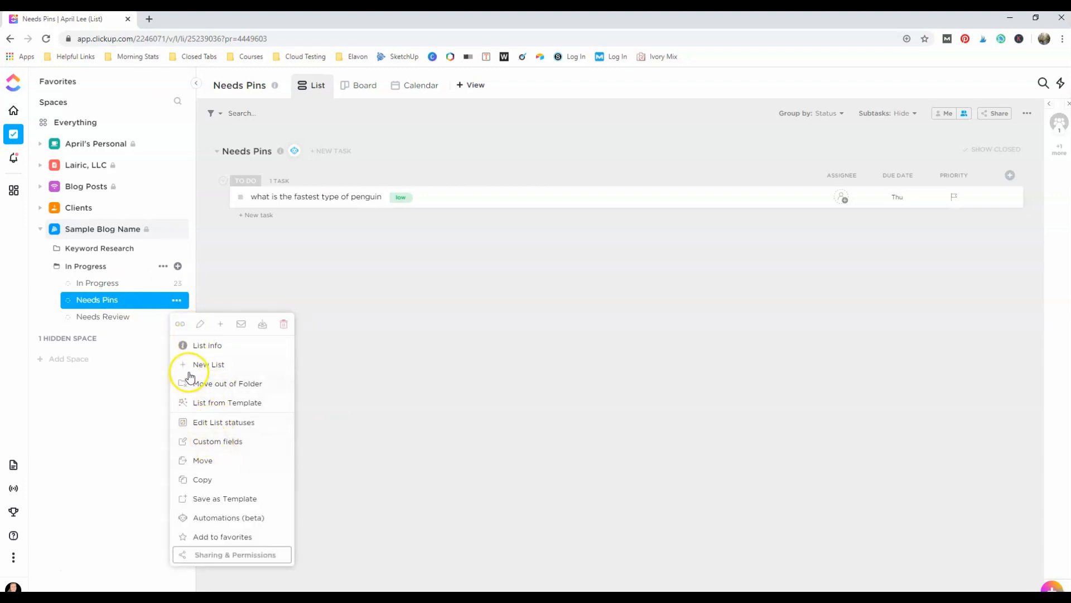
click(244, 422)
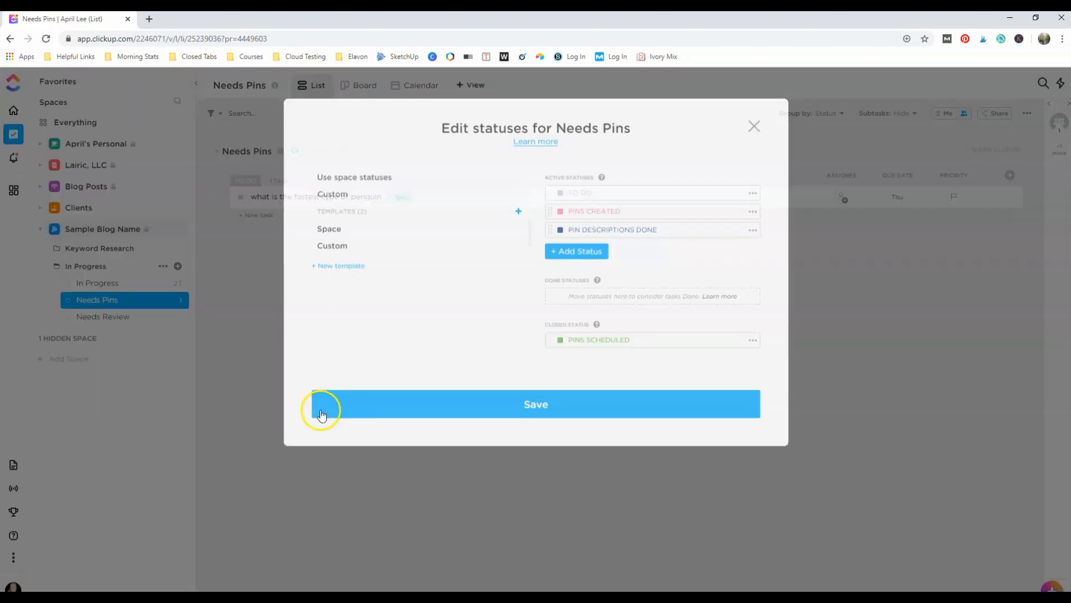
click(750, 185)
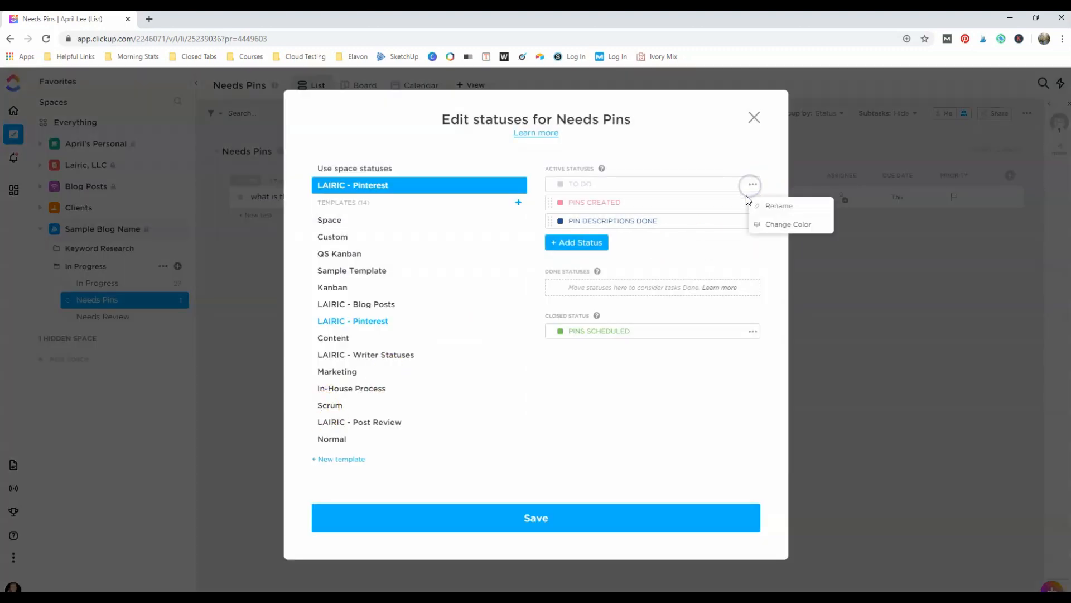
click(780, 223)
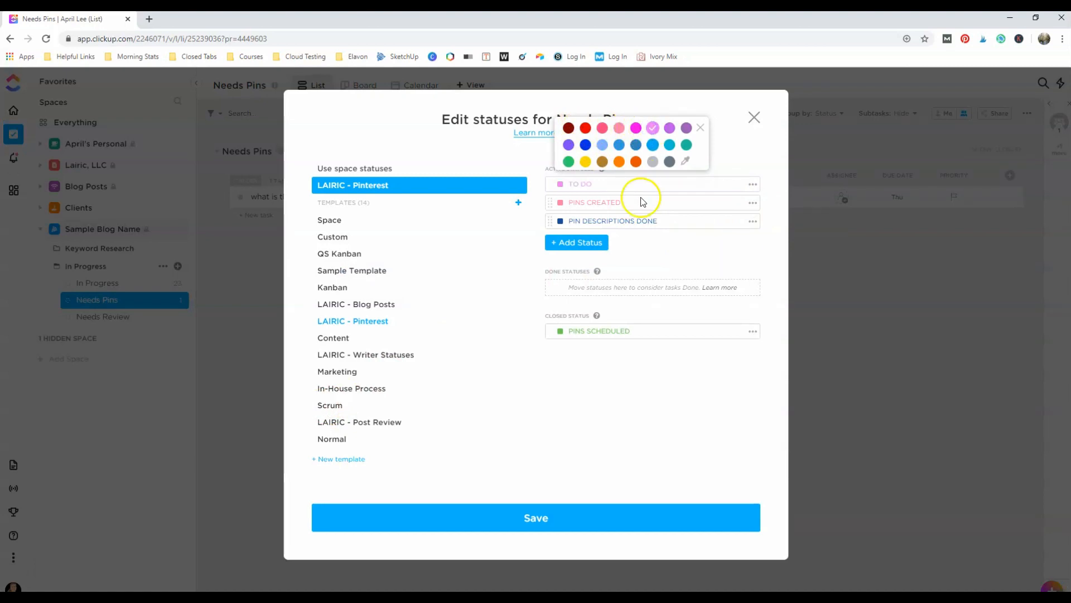
click(539, 519)
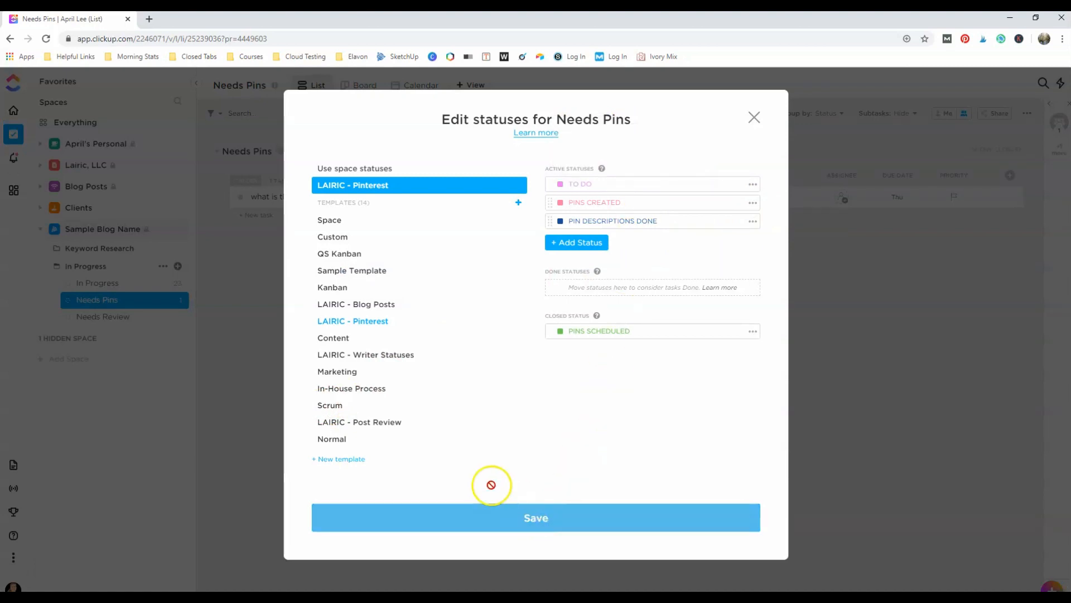
In the In Progress folder's calendar, set the May 13 task "what are the names of santa's reindeer" to Ready to Edit.
click(100, 269)
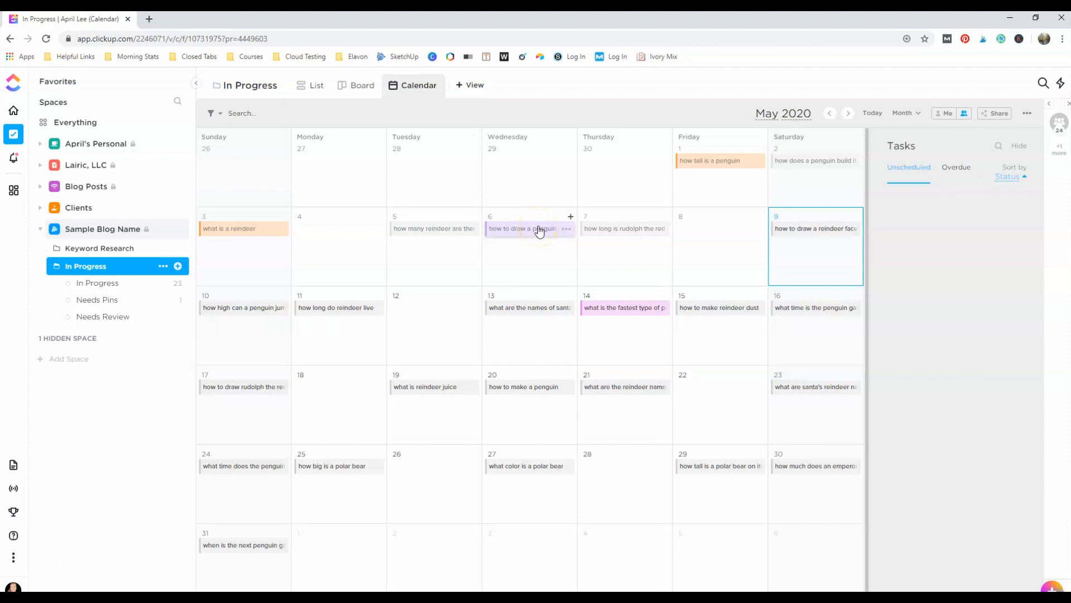
click(531, 315)
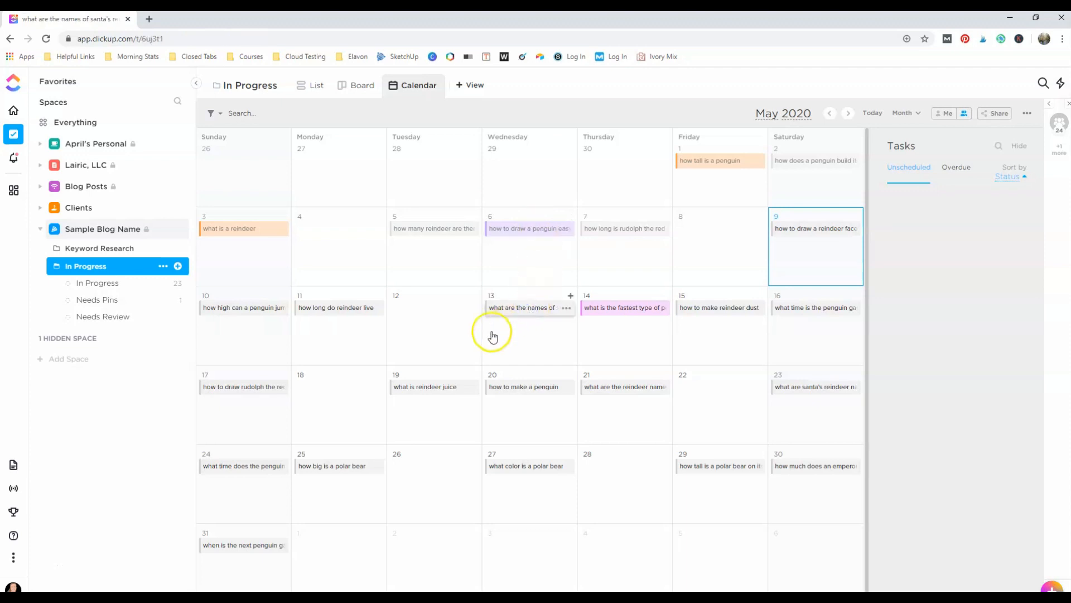
click(140, 130)
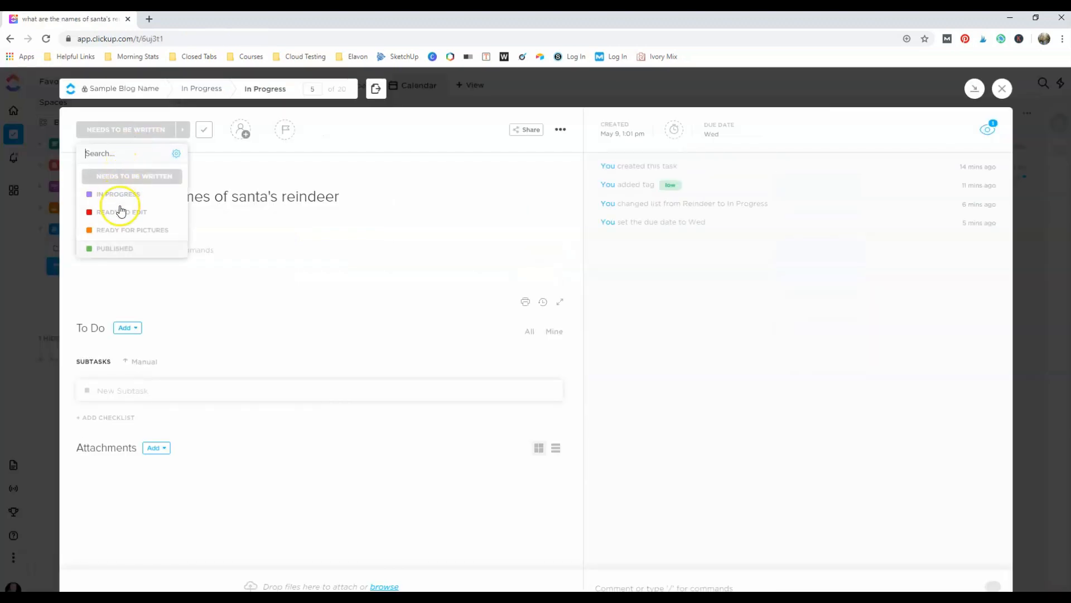
click(152, 214)
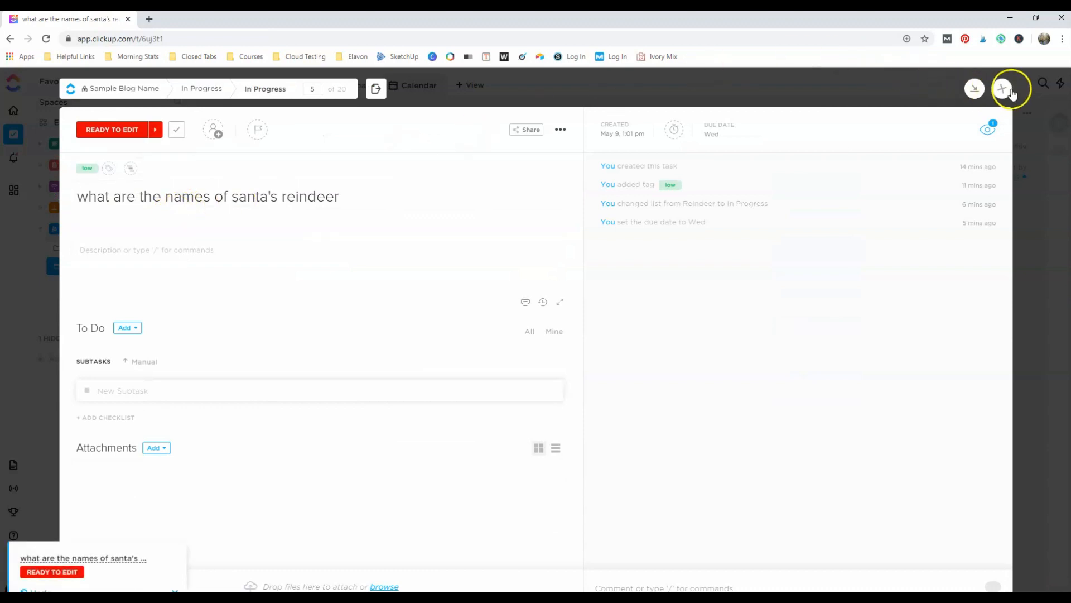
click(1012, 94)
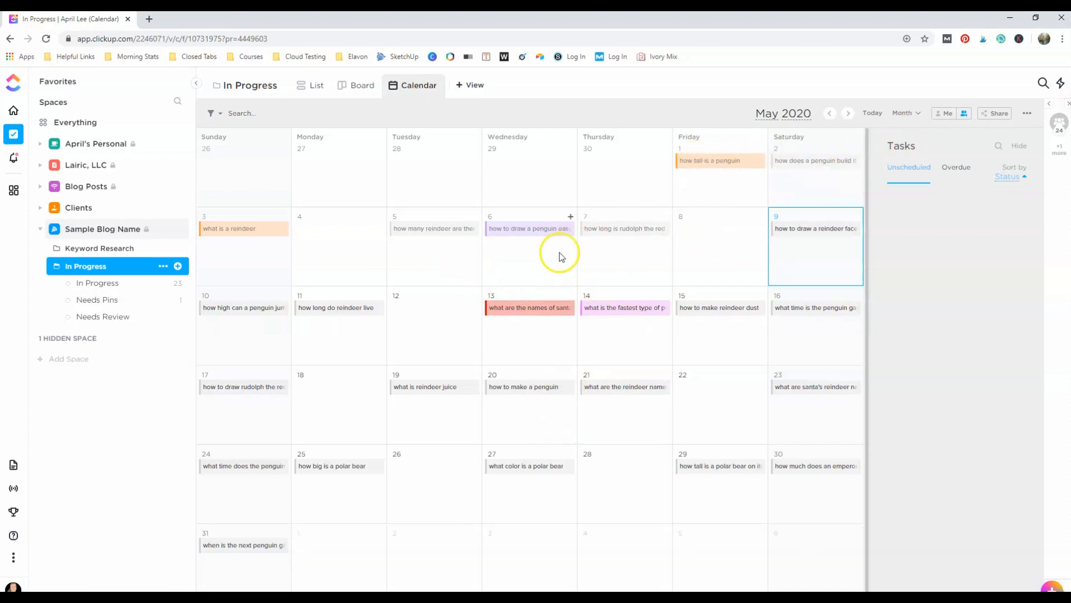
Reschedule "what is the fastest type of penguin" to May 1, "how tall is a penguin" to May 14, and the May 7 Rudolph task to May 22.
click(1027, 113)
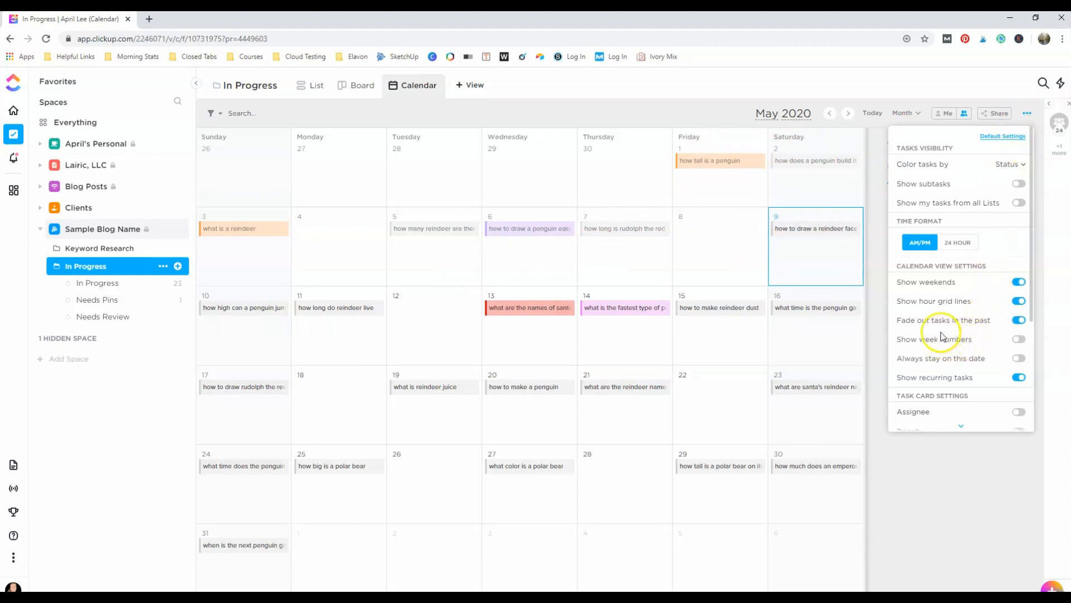
click(698, 257)
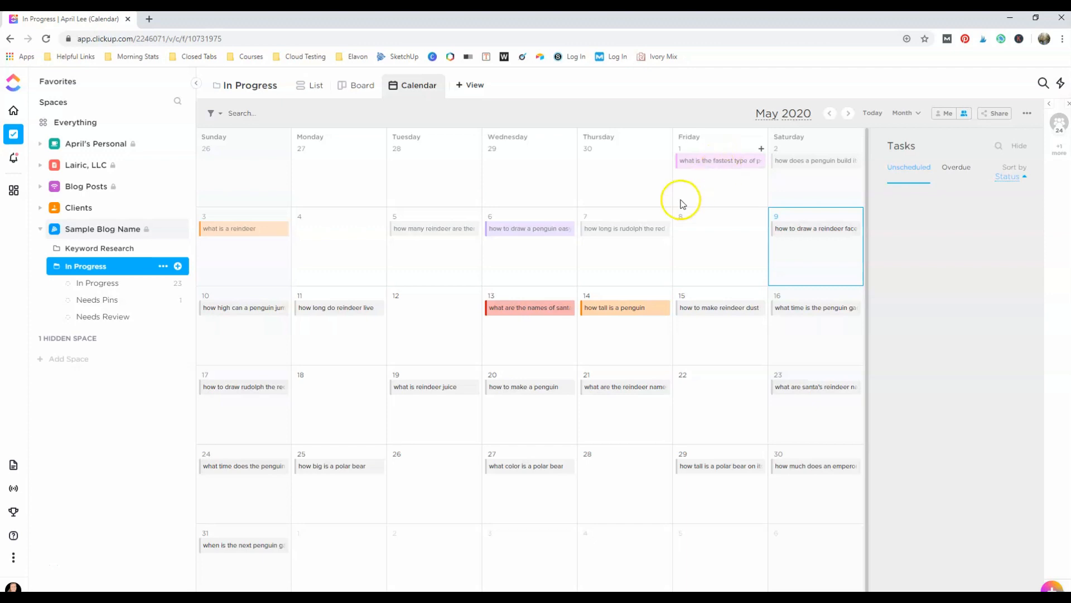
click(733, 163)
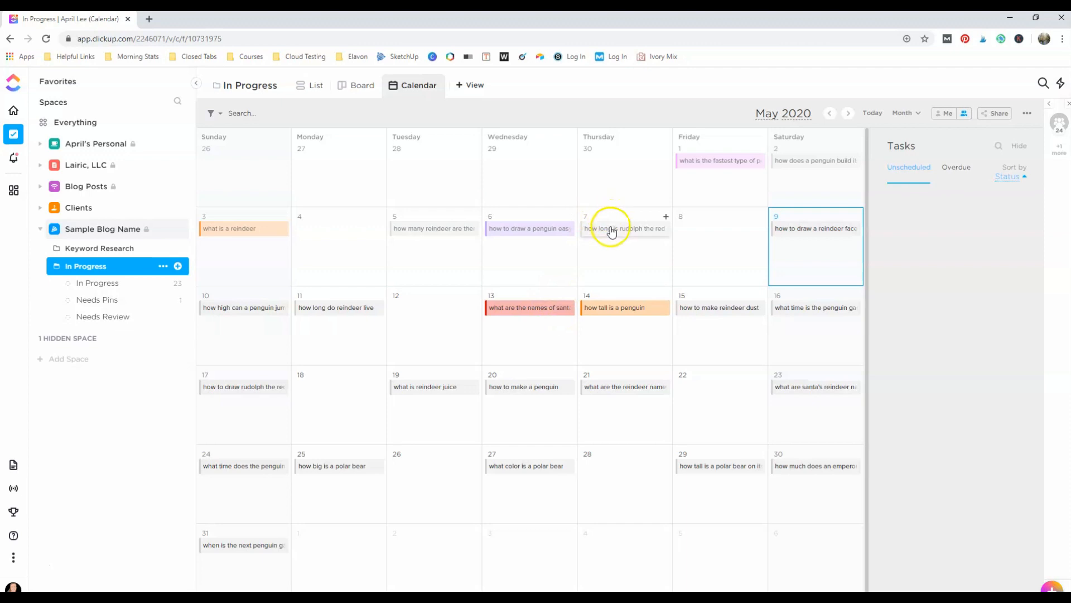
drag(610, 229, 701, 398)
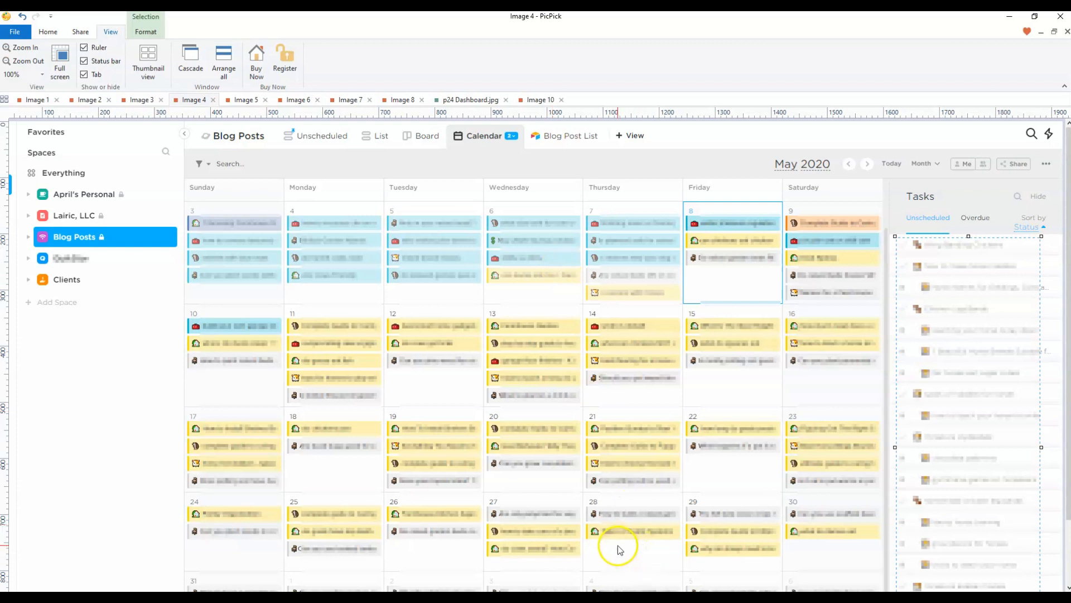
click(1004, 18)
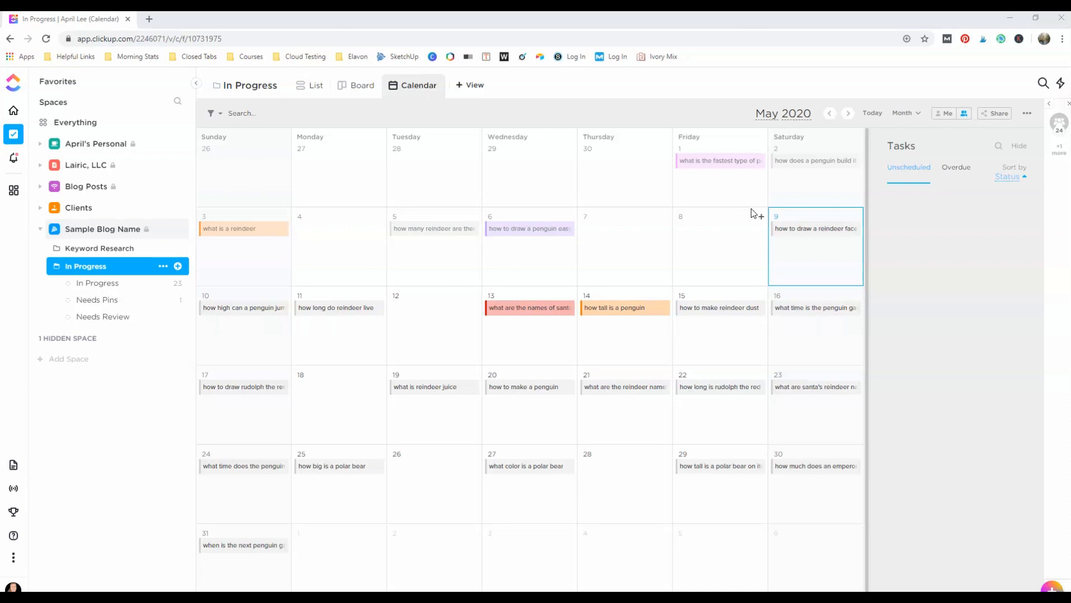
Start a new automation for the In Progress list that moves a task to another list when its status changes.
click(106, 284)
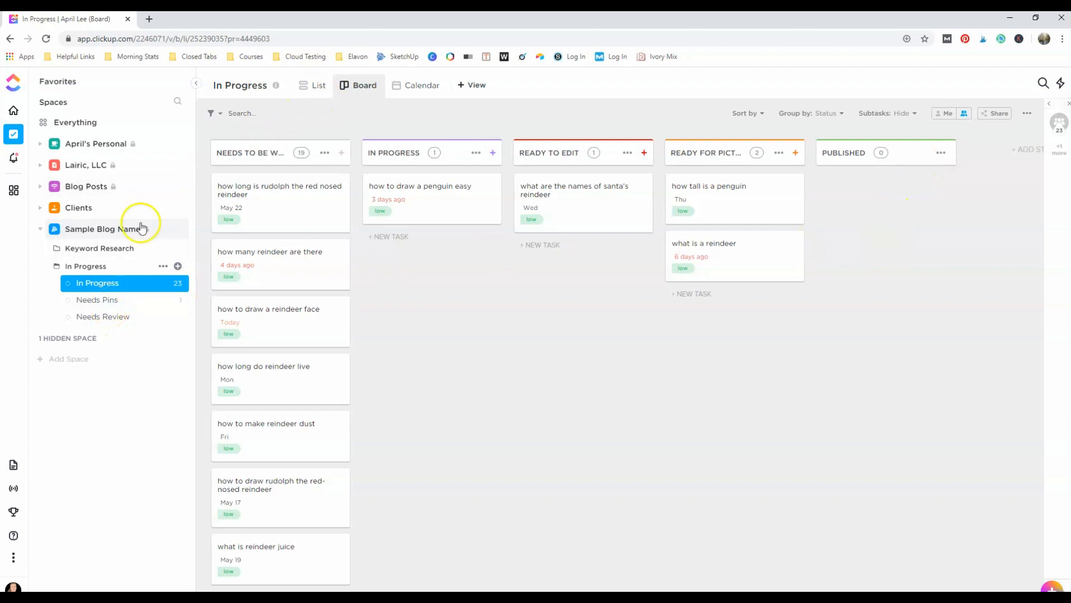
click(313, 86)
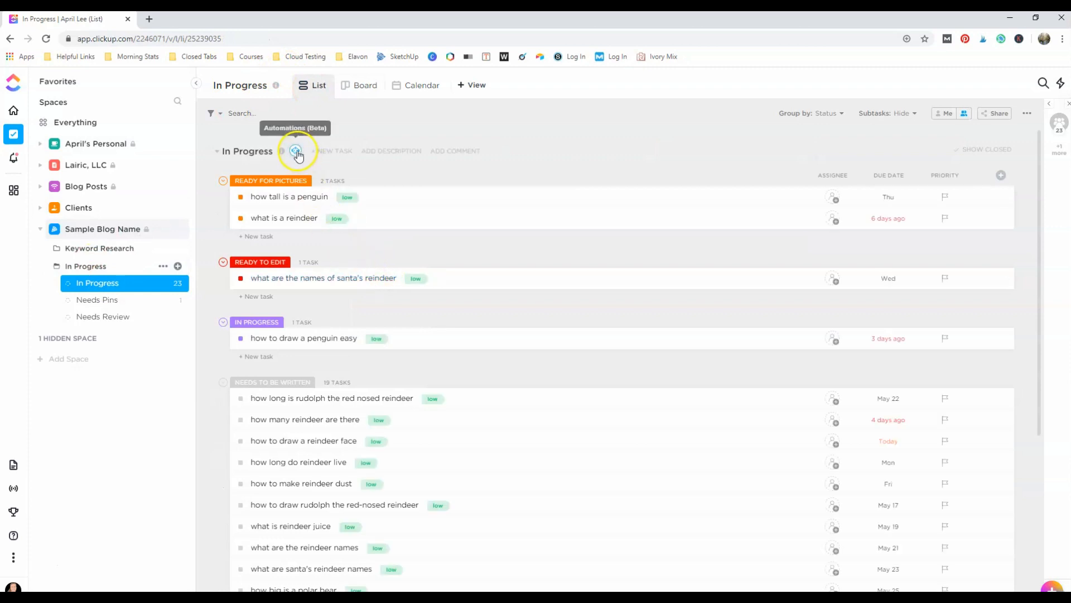
click(296, 151)
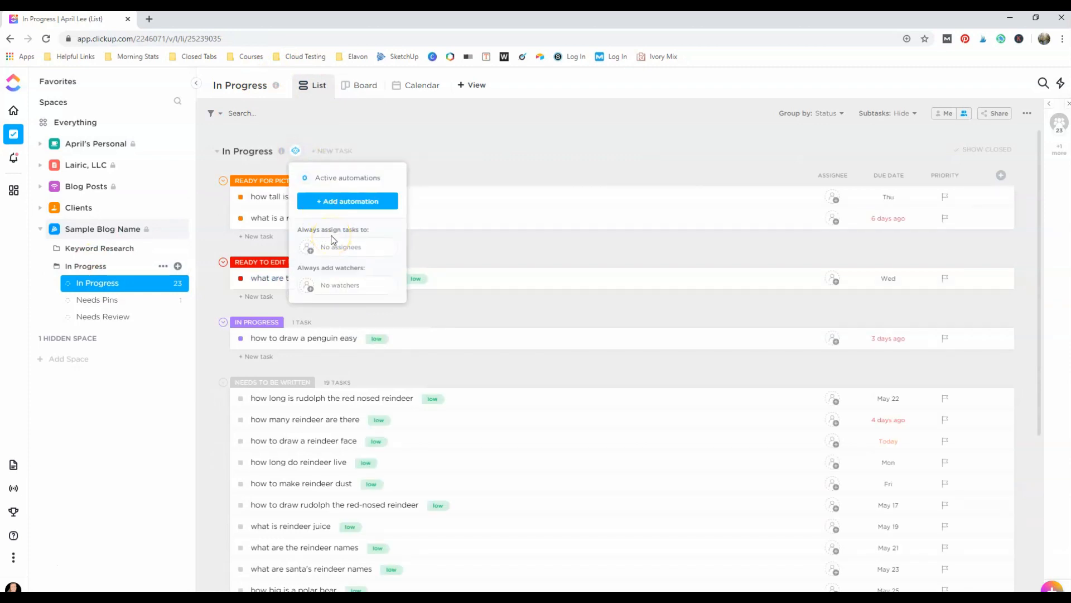
click(346, 202)
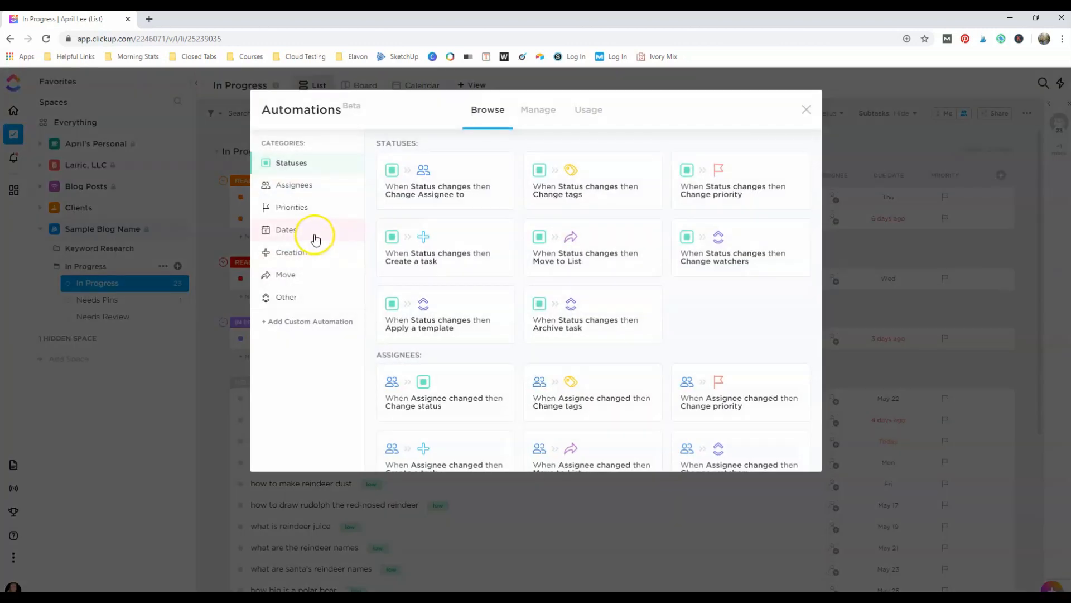
click(568, 260)
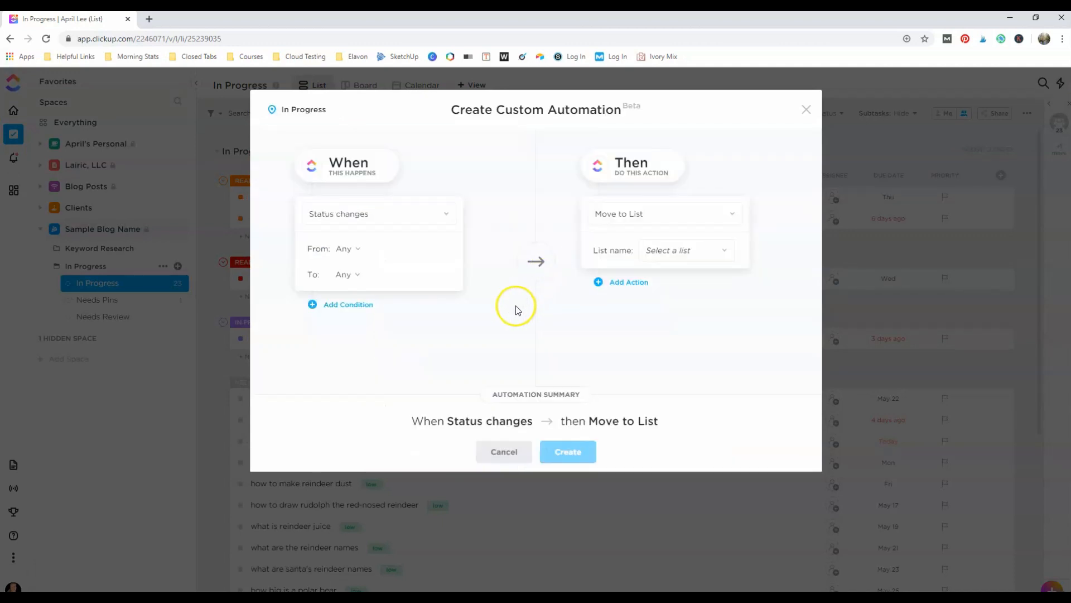
Set the automation's trigger to a status change from any of the active statuses to Published.
click(356, 249)
click(352, 304)
click(410, 345)
click(342, 275)
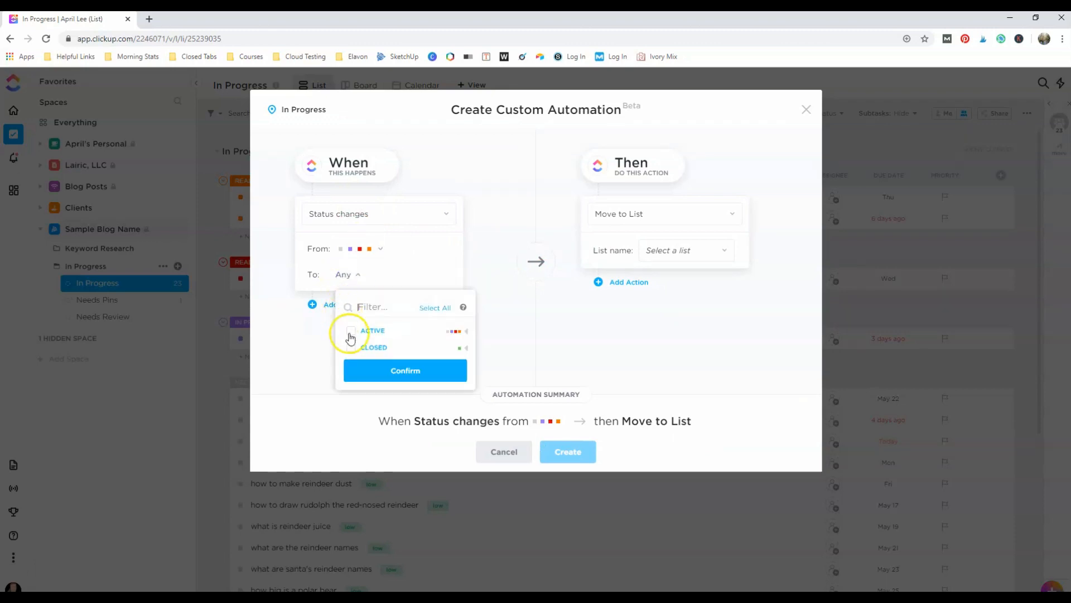
click(353, 347)
click(405, 370)
Choose Needs Pins, in the In Progress folder of Sample Blog Name, as the automation's destination list.
click(649, 214)
click(765, 192)
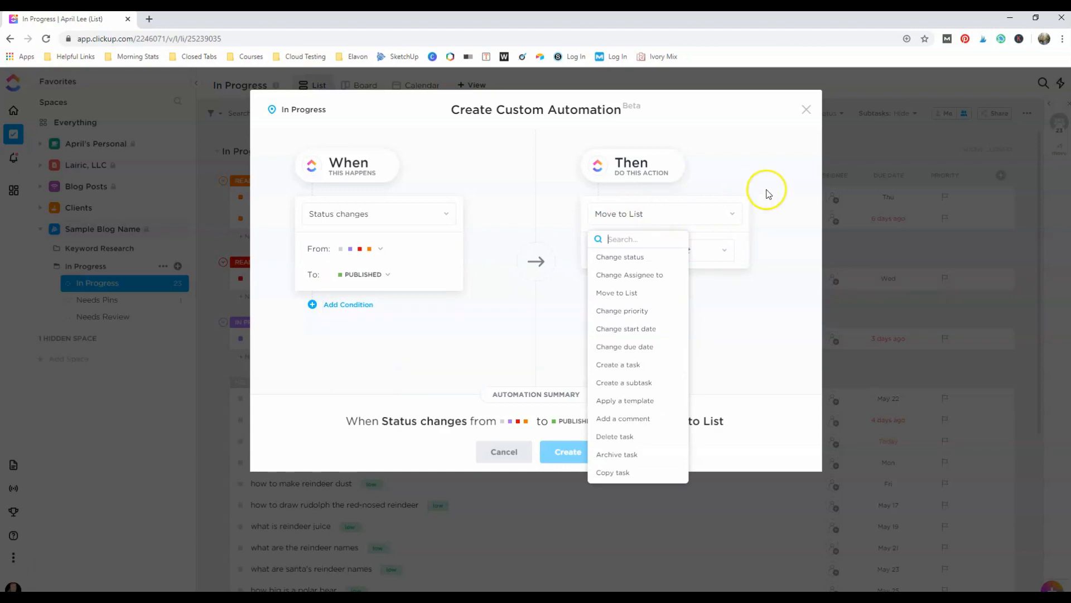
click(717, 248)
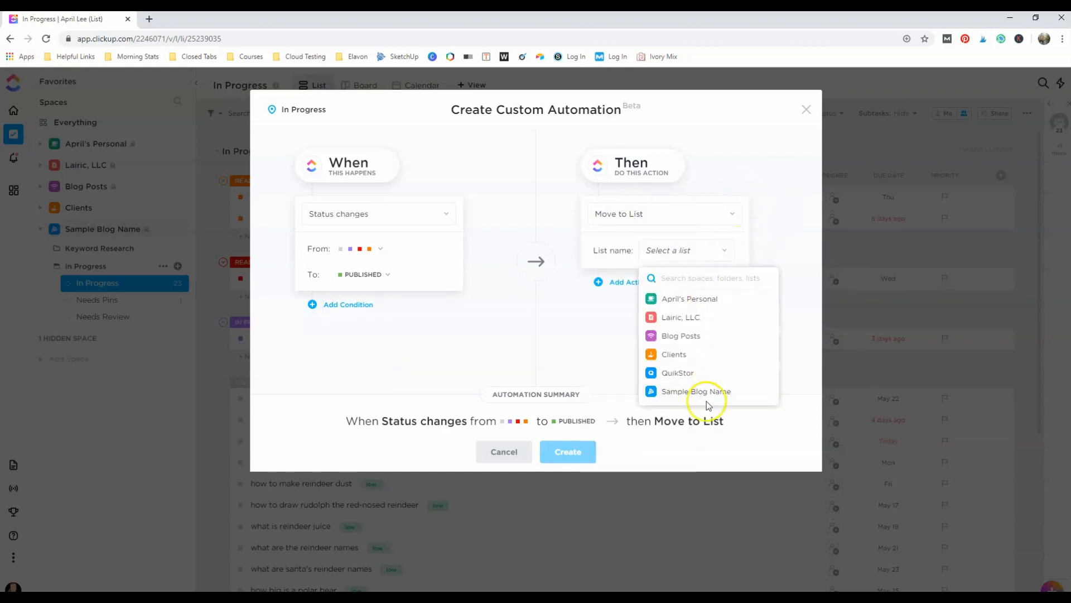
click(701, 390)
click(672, 329)
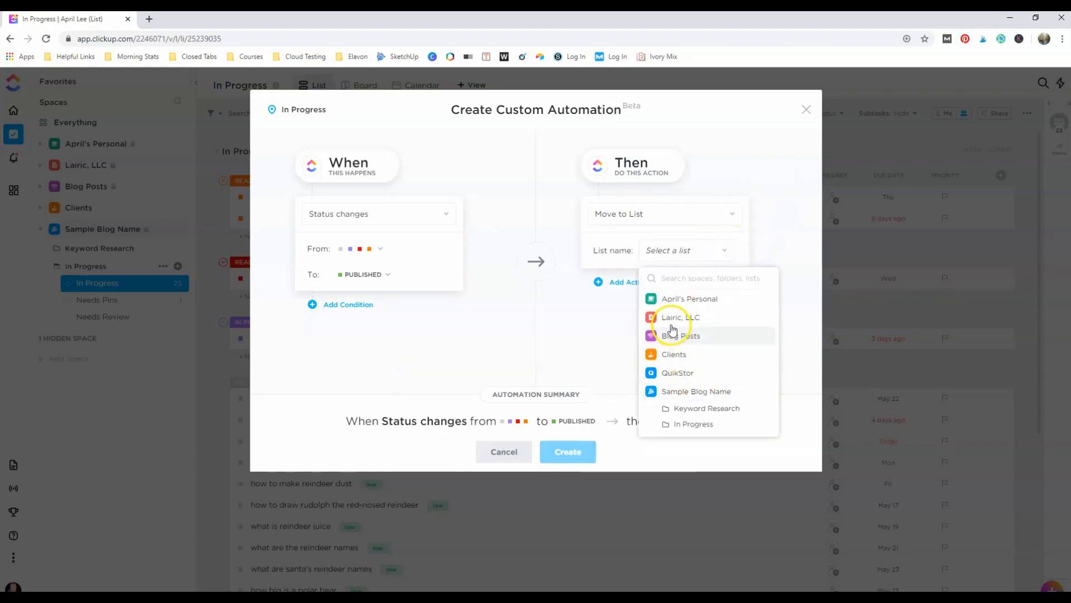
click(693, 424)
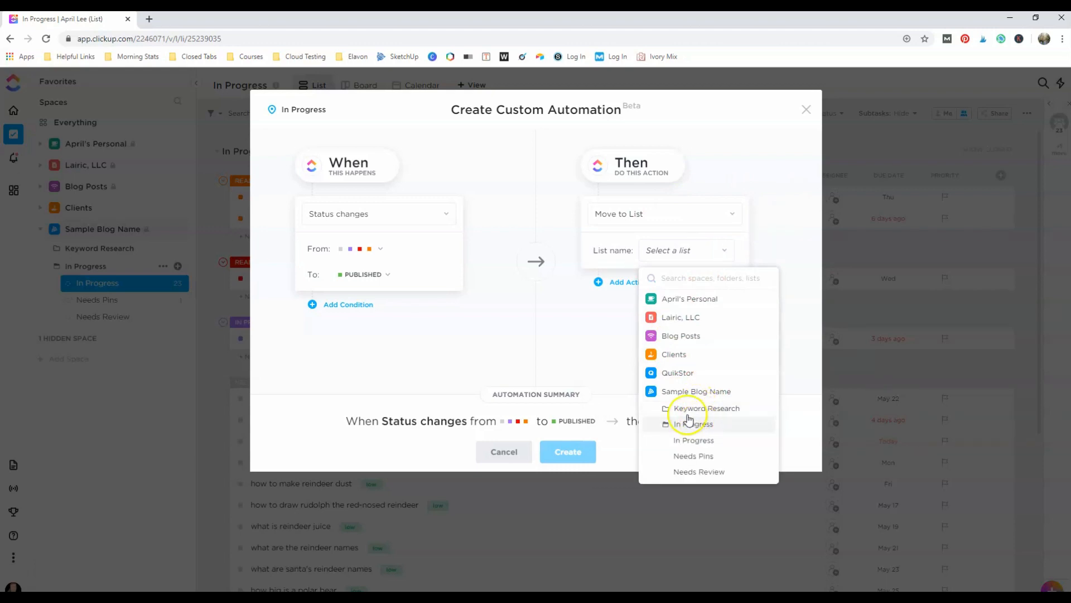
click(696, 461)
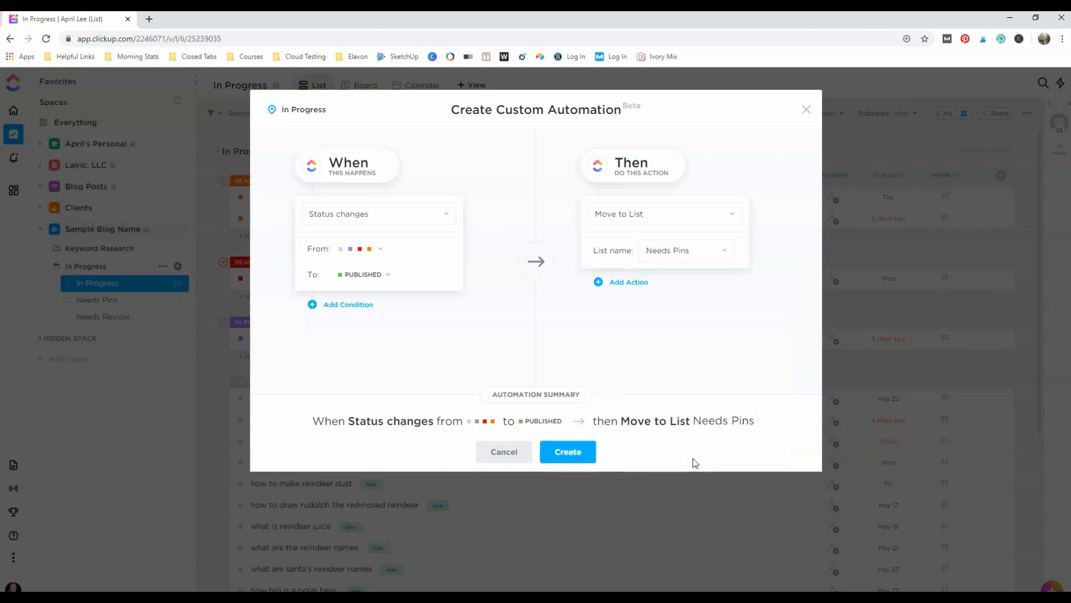
Create the automation with all differing statuses changed to To Do, and close the automations window.
click(550, 453)
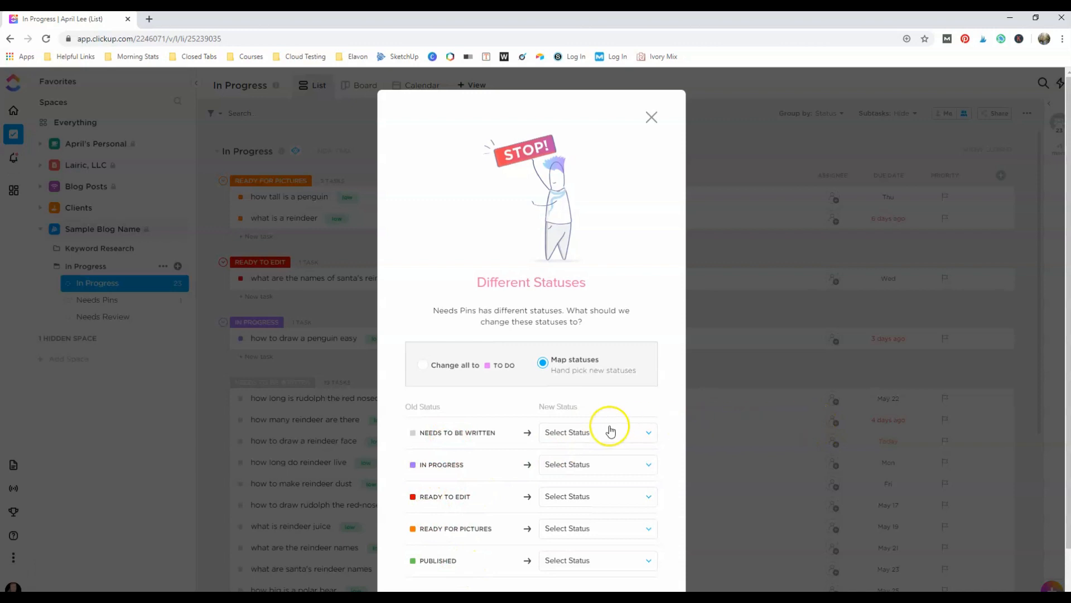
click(427, 369)
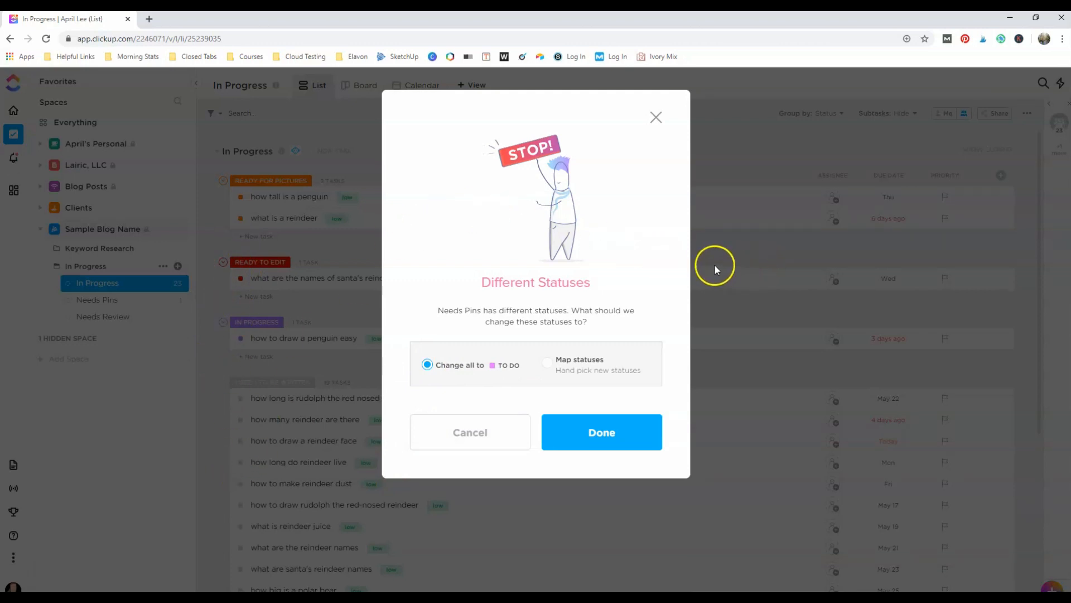
click(627, 443)
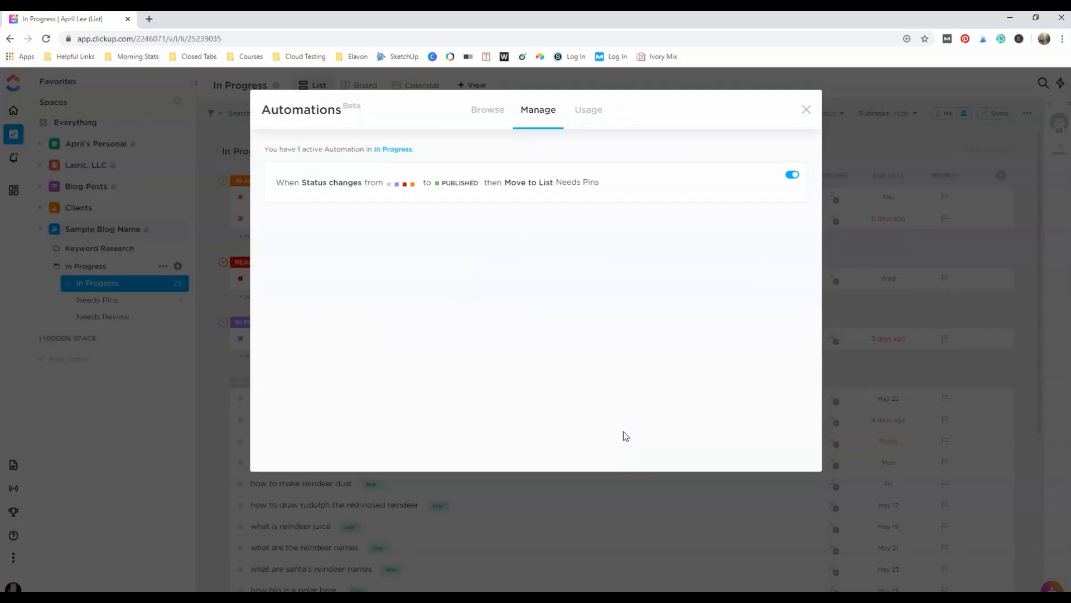
click(808, 109)
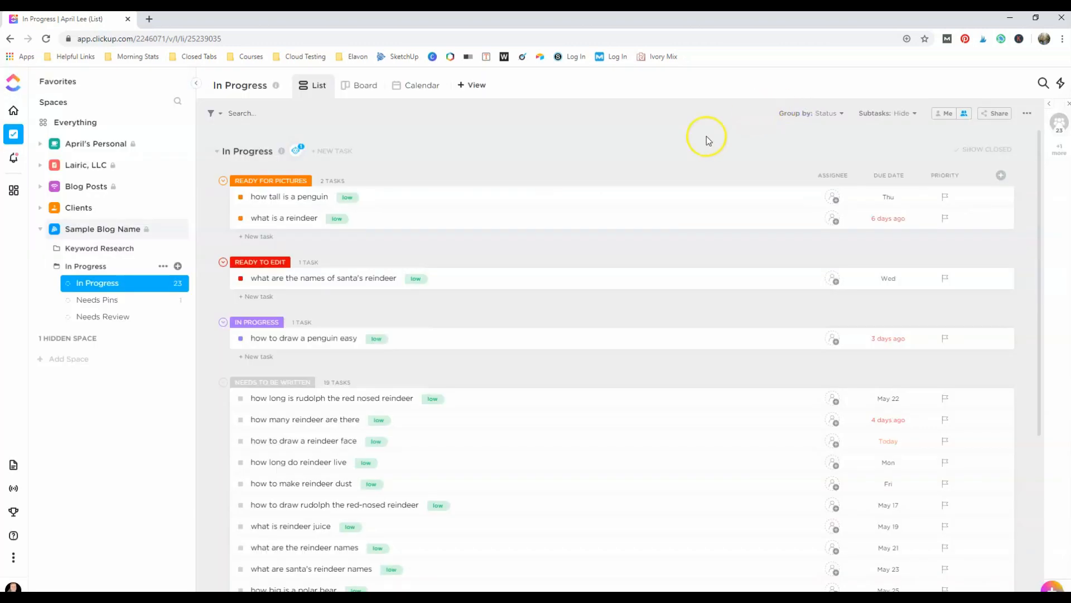
Test the automation by publishing the task "how long is rudolph the red nosed reindeer", and check the Needs Pins list.
click(279, 399)
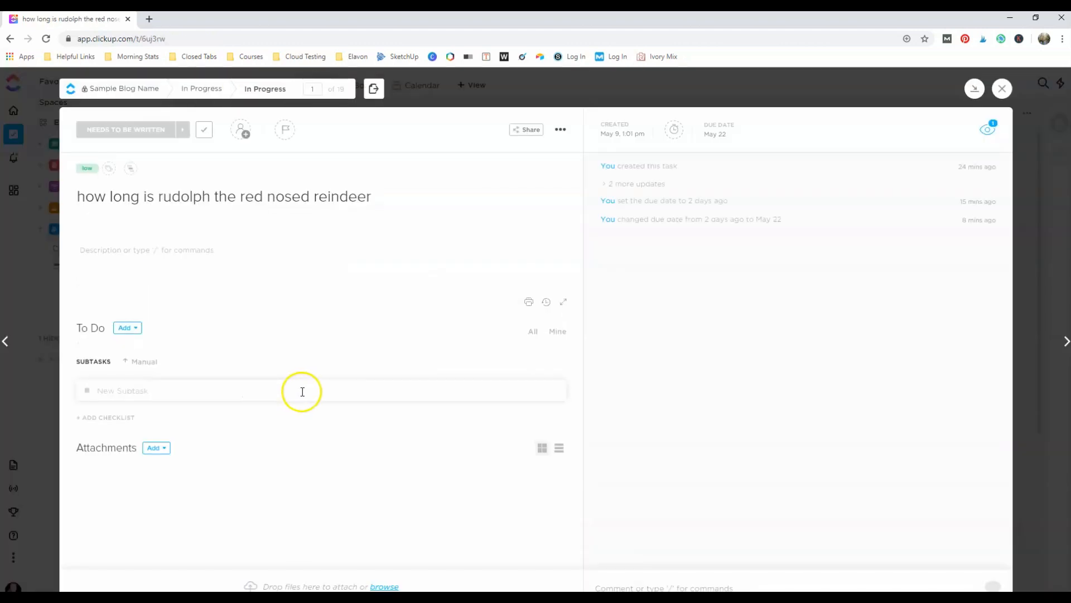
click(205, 130)
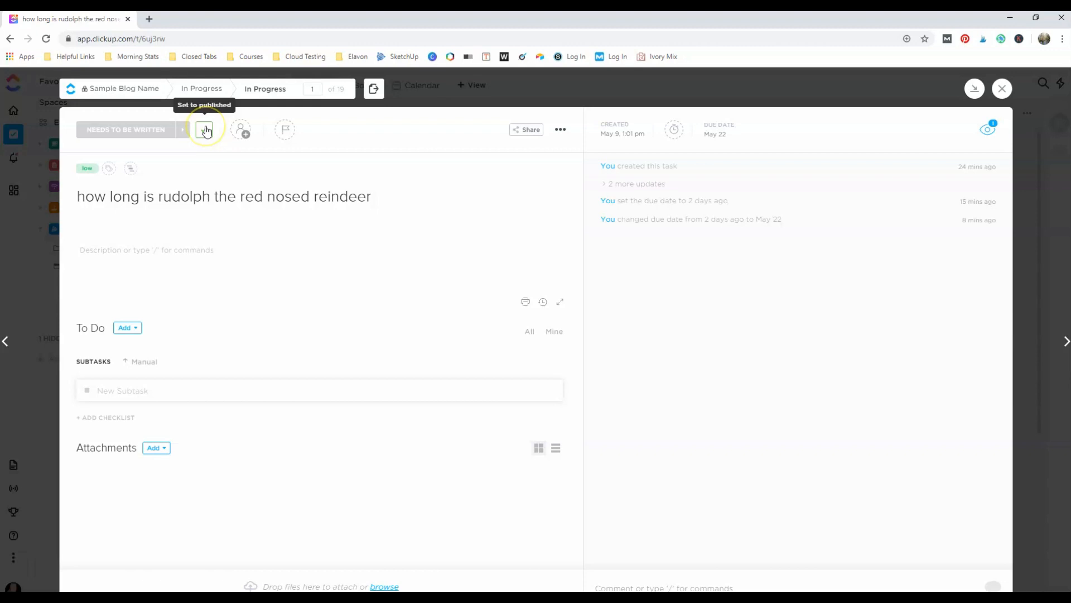
drag(205, 127, 205, 97)
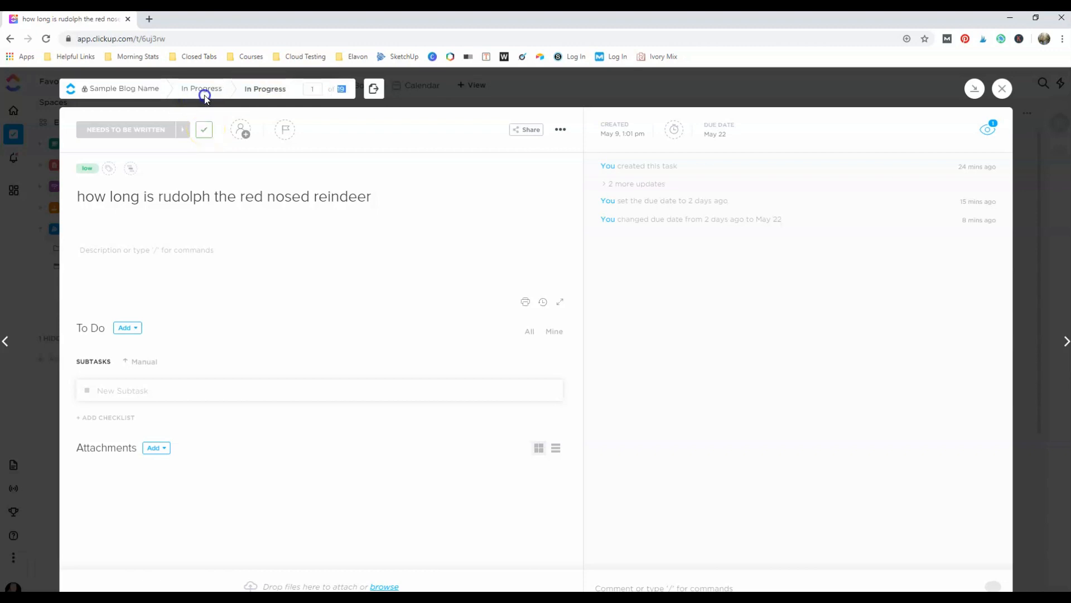
click(205, 130)
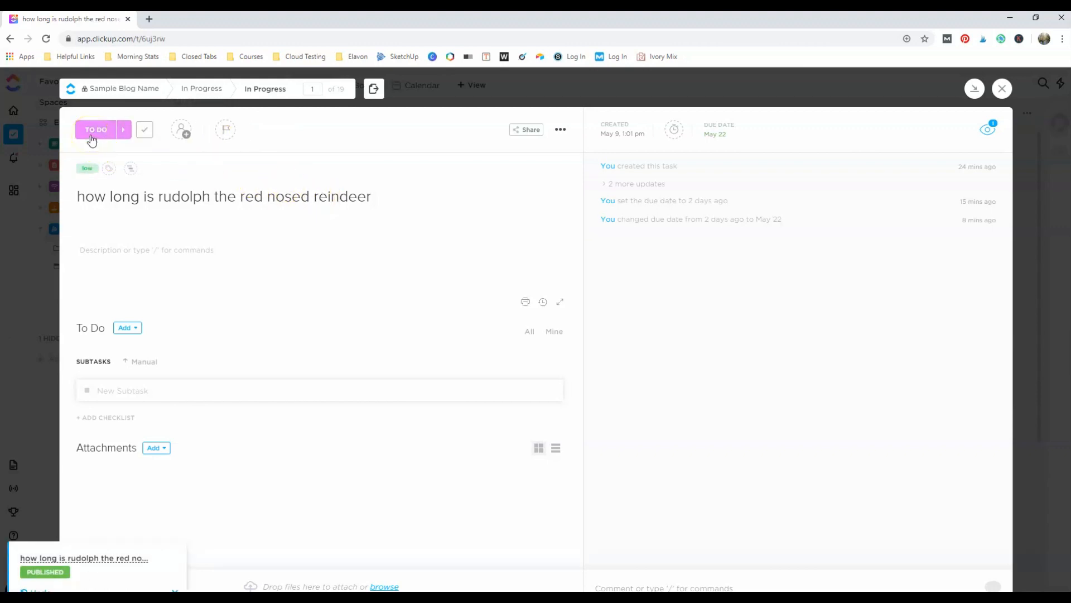
click(1002, 88)
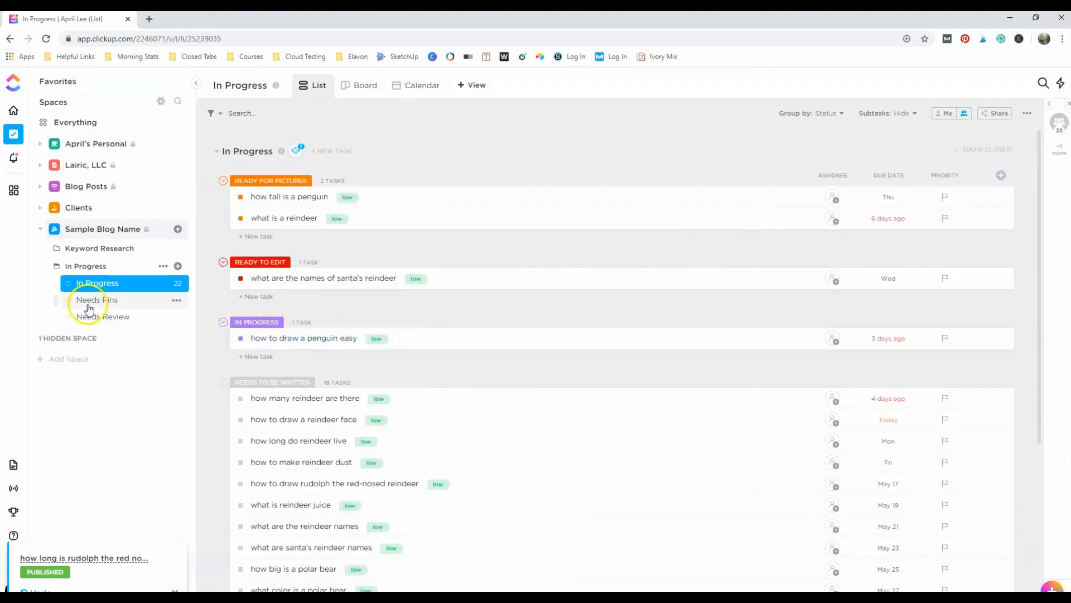
click(94, 299)
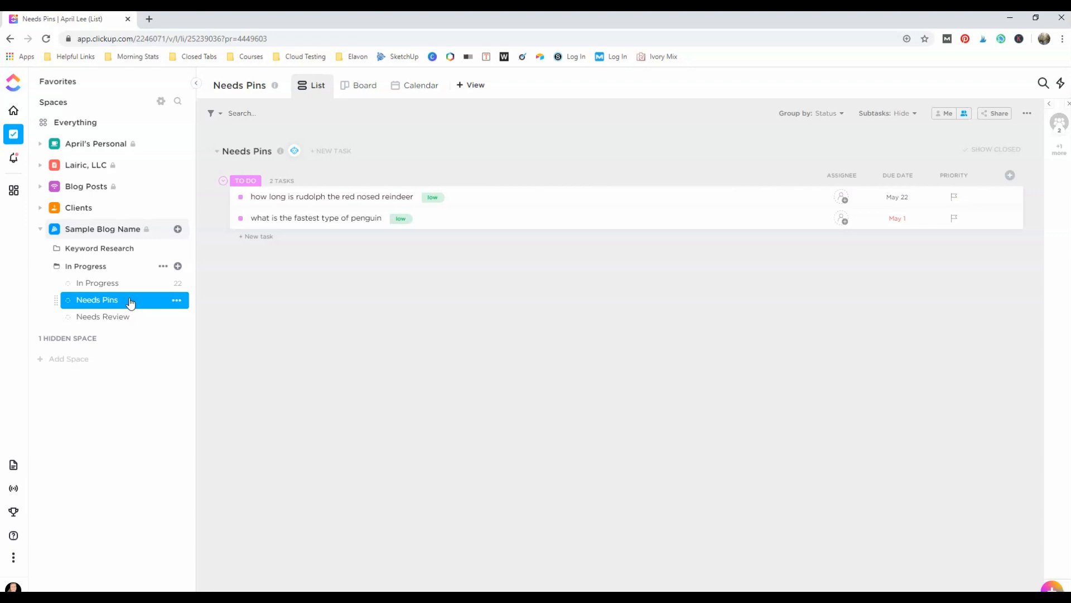
click(384, 254)
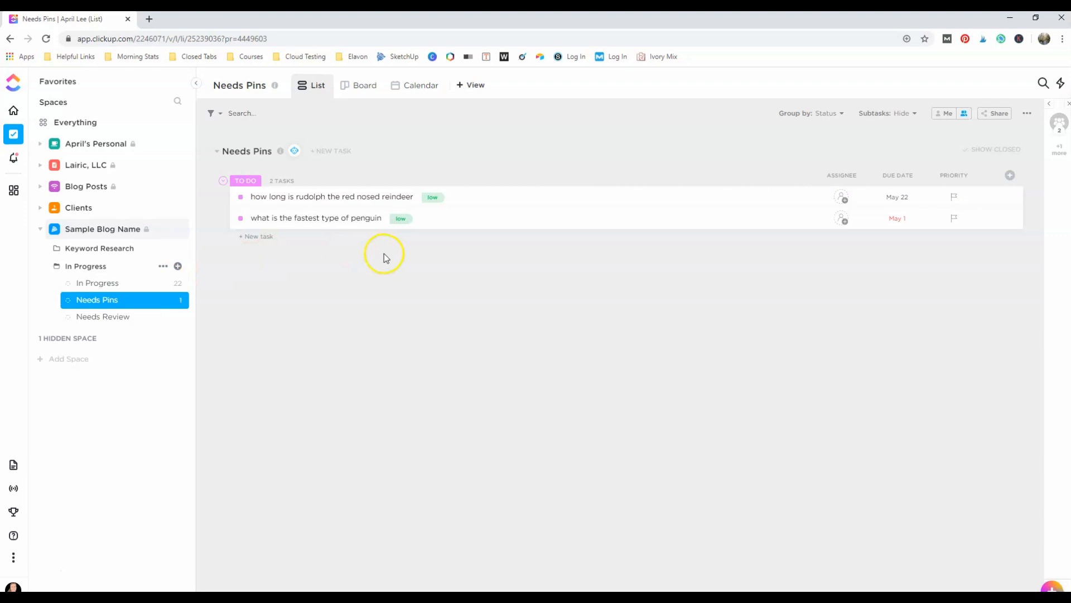